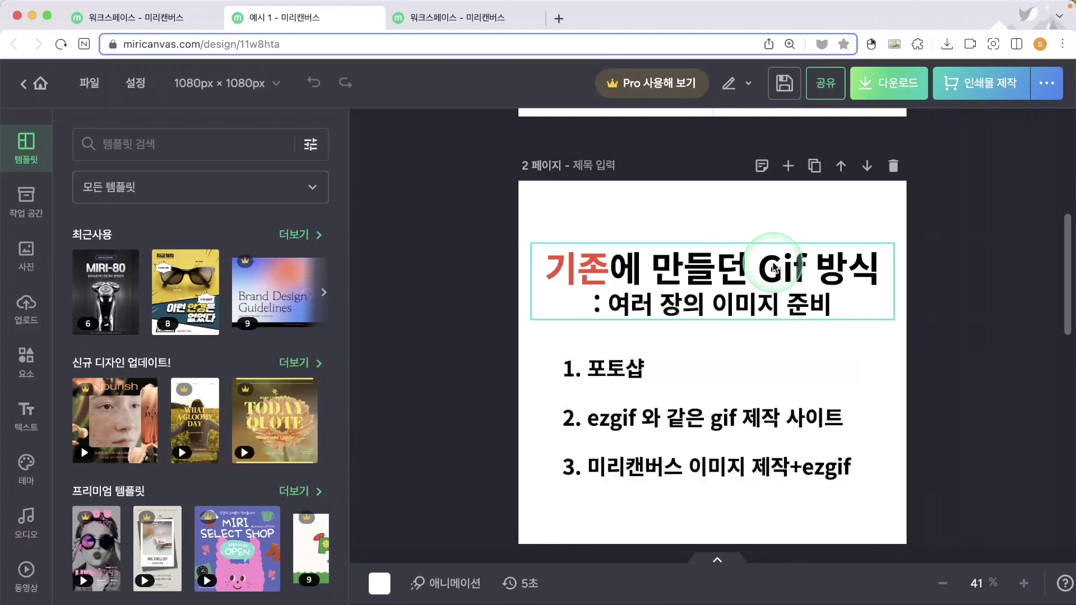
Open the free 1080px × 1080px template "설 선물세트 사전예약" from the workspace template gallery in the design editor
click(749, 266)
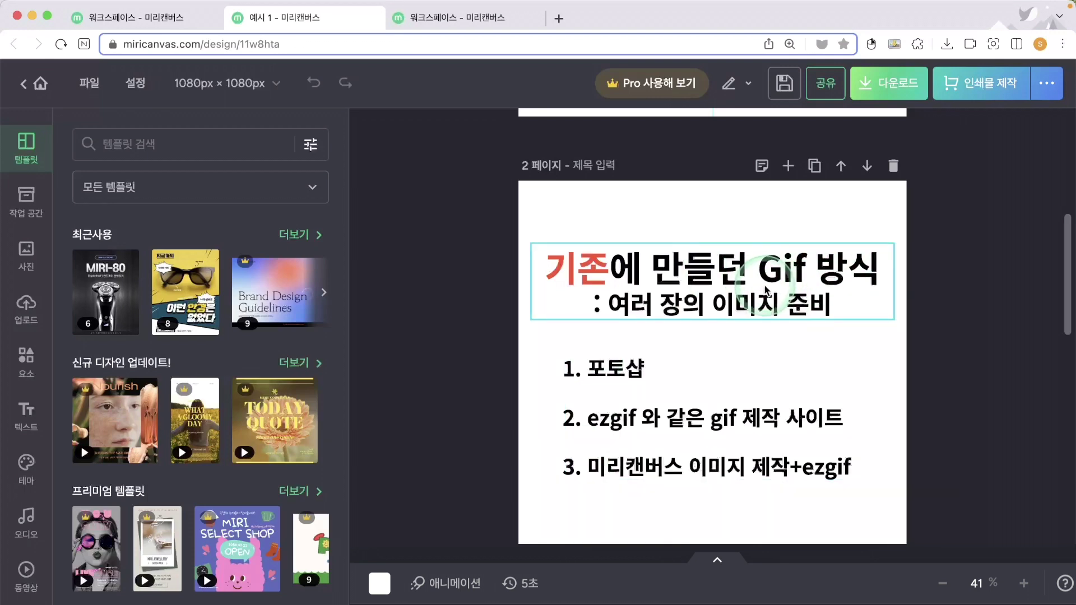
click(504, 17)
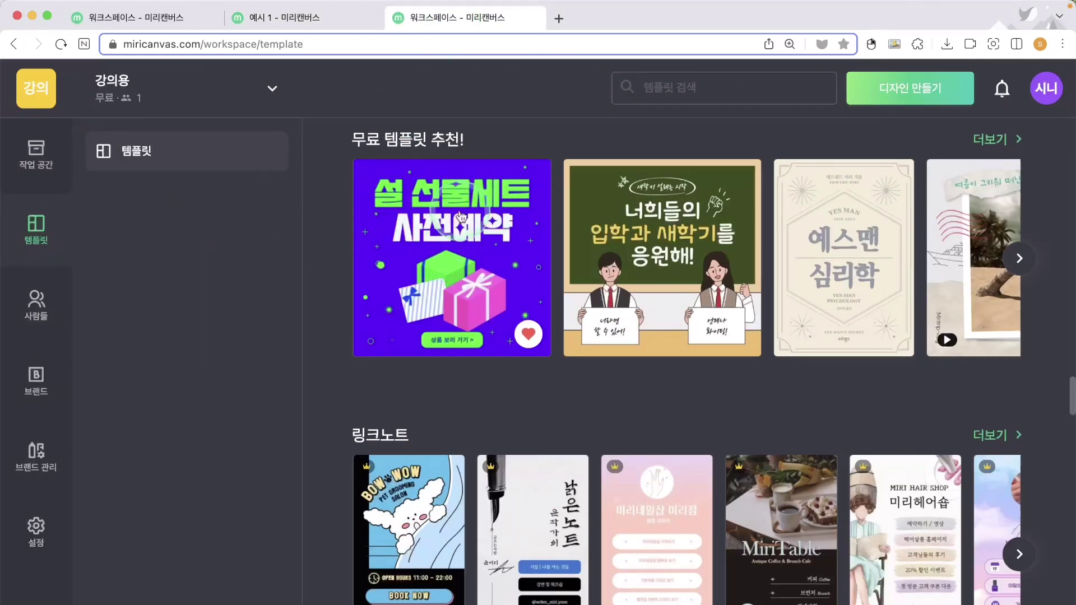
click(470, 266)
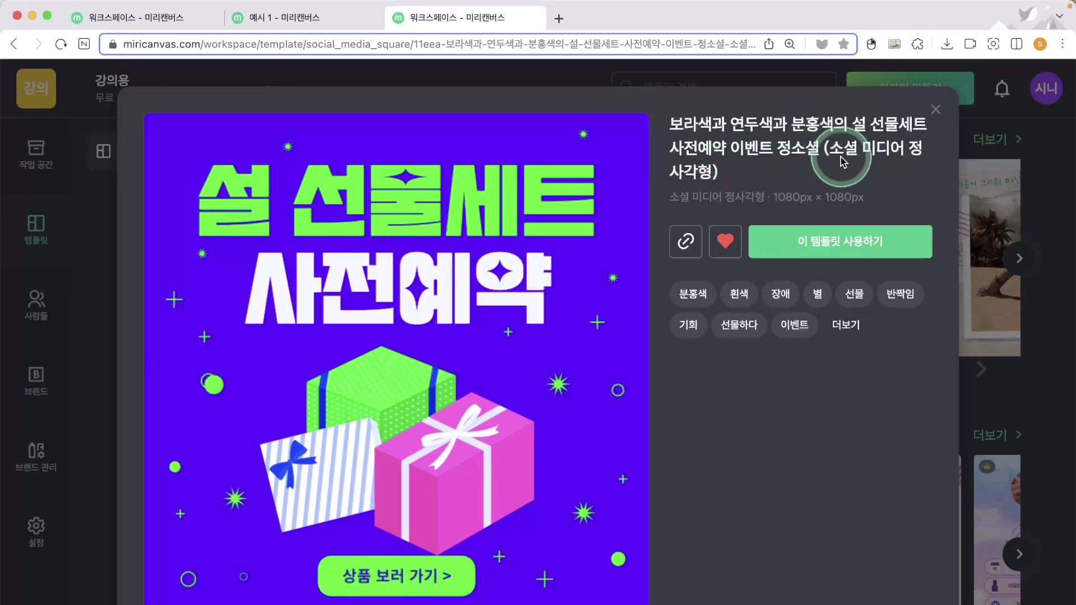
click(845, 246)
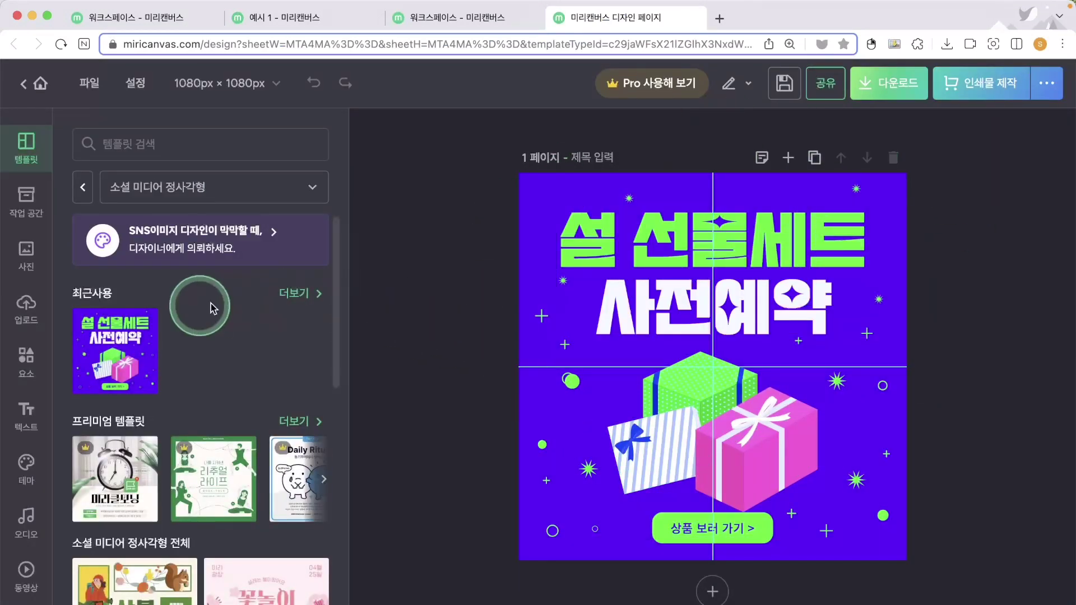
Select the title text, each gift illustration and the sparkle pattern in turn to examine the template's separate elements
drag(108, 346, 795, 368)
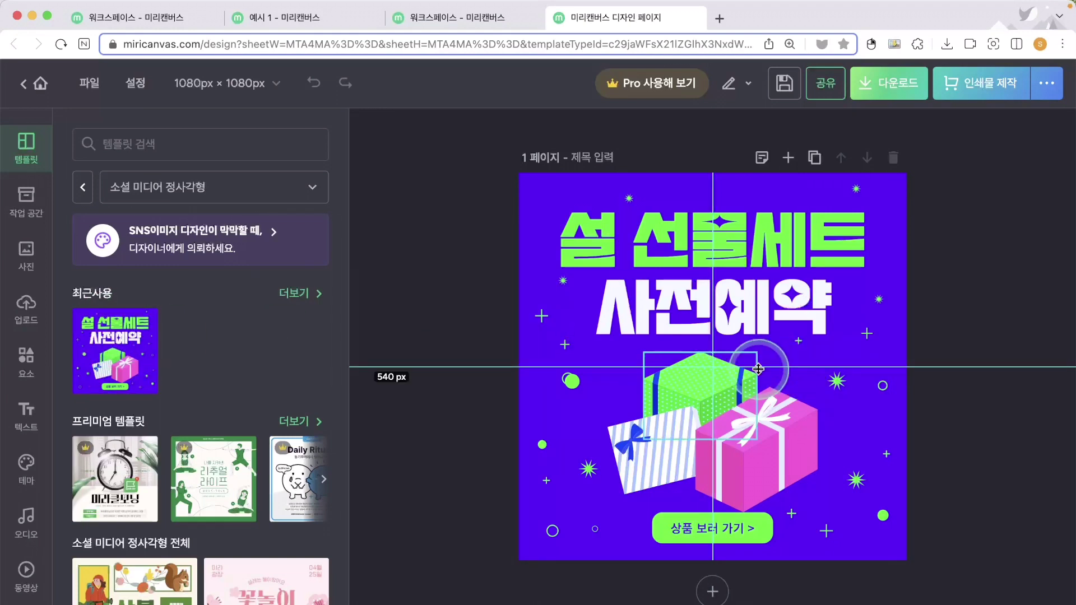
drag(770, 370, 776, 375)
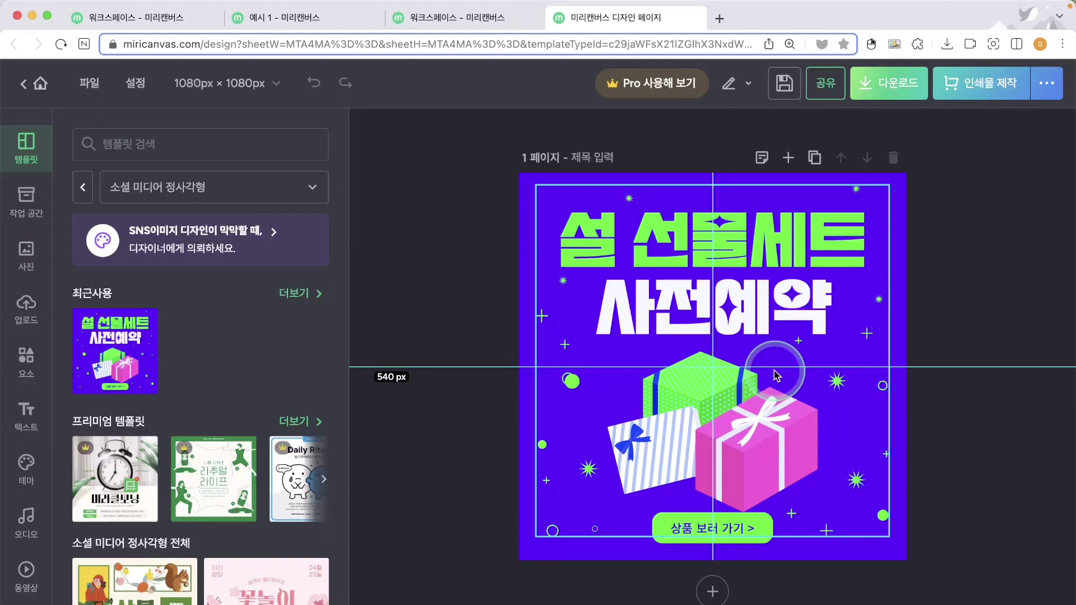
click(801, 245)
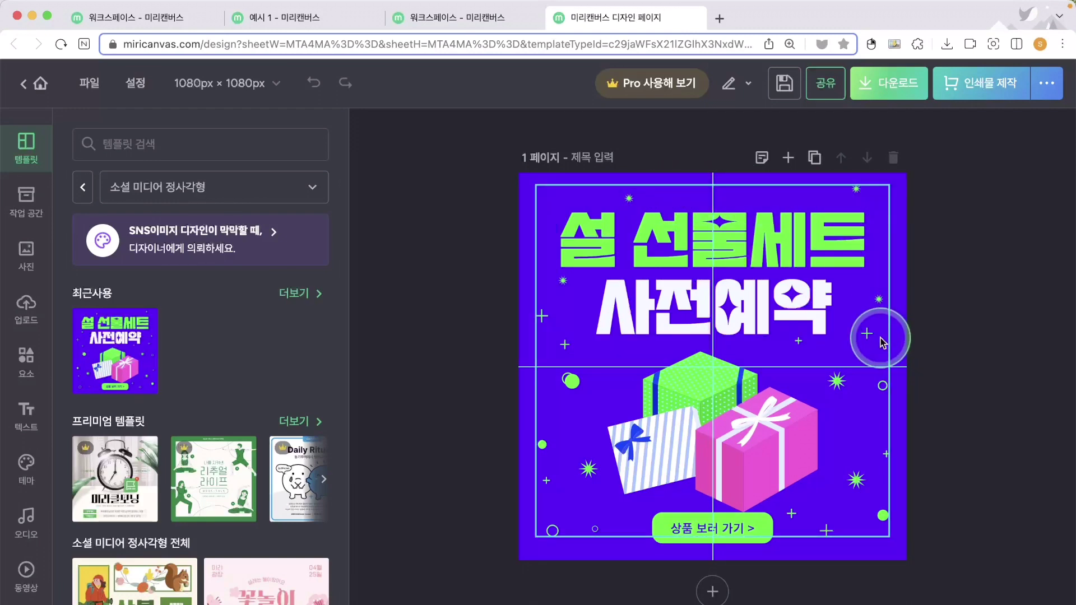
click(801, 287)
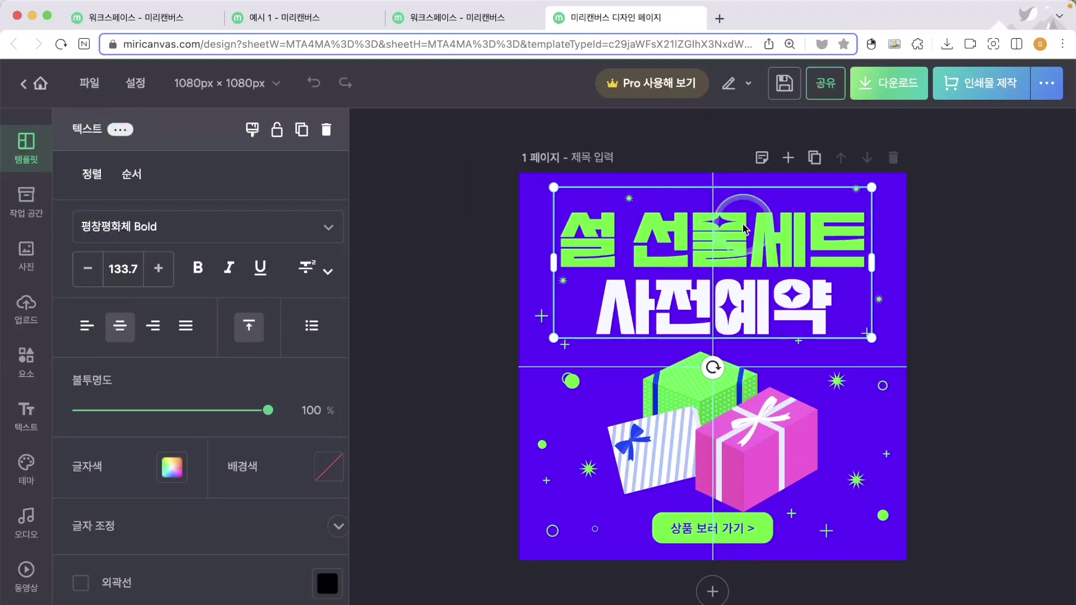
click(775, 408)
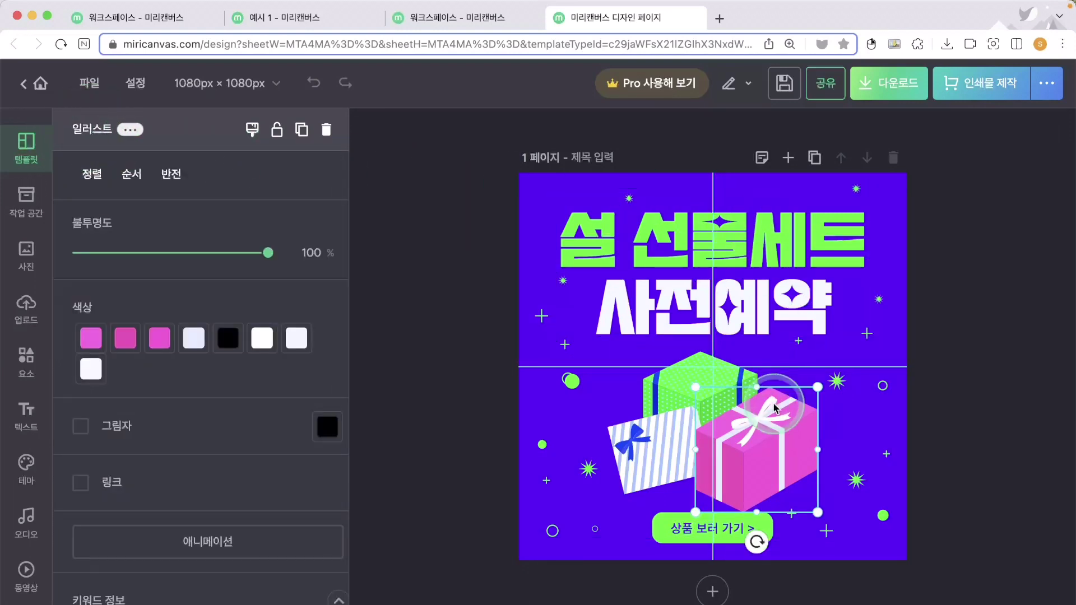
click(662, 392)
click(649, 463)
click(572, 381)
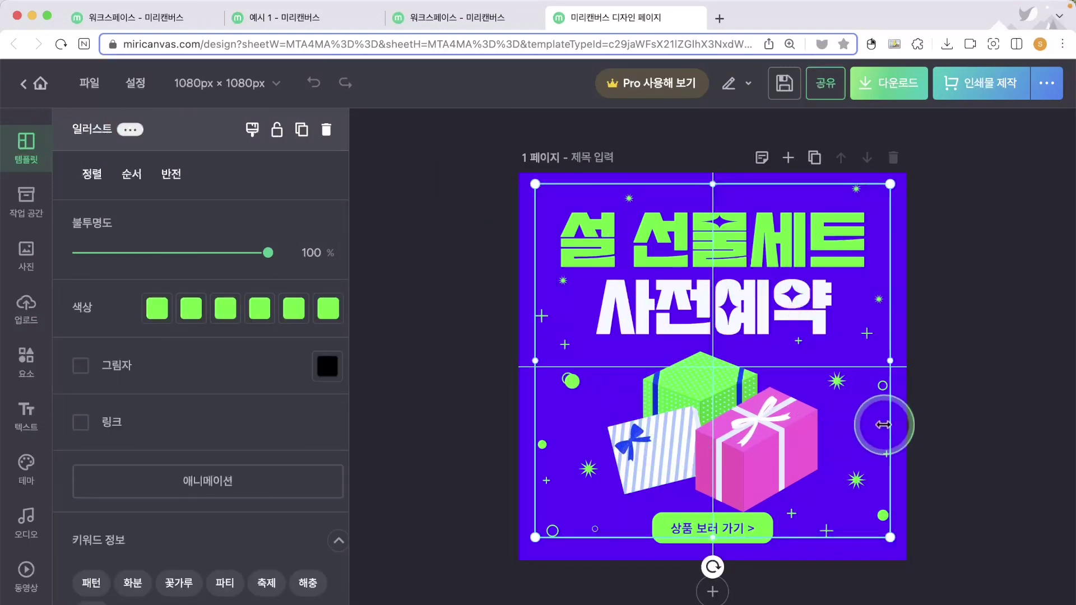
mouse_move(865, 417)
mouse_down()
mouse_move(884, 436)
mouse_move(852, 412)
mouse_move(872, 419)
mouse_move(864, 413)
mouse_up()
click(760, 546)
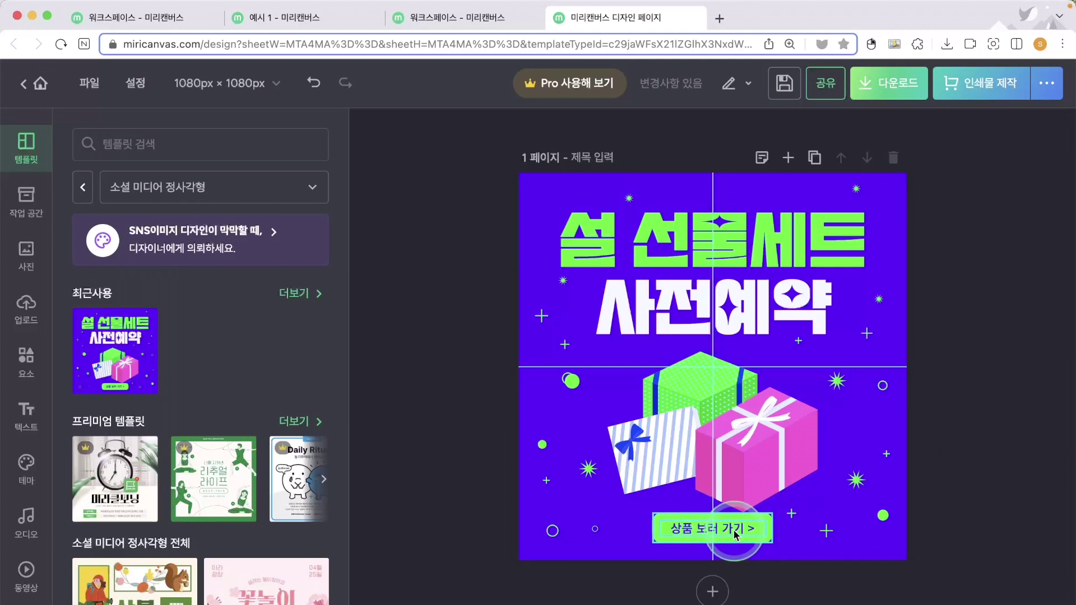
Ungroup the "상품 보러 가기 >" button and group its elements together again
click(735, 534)
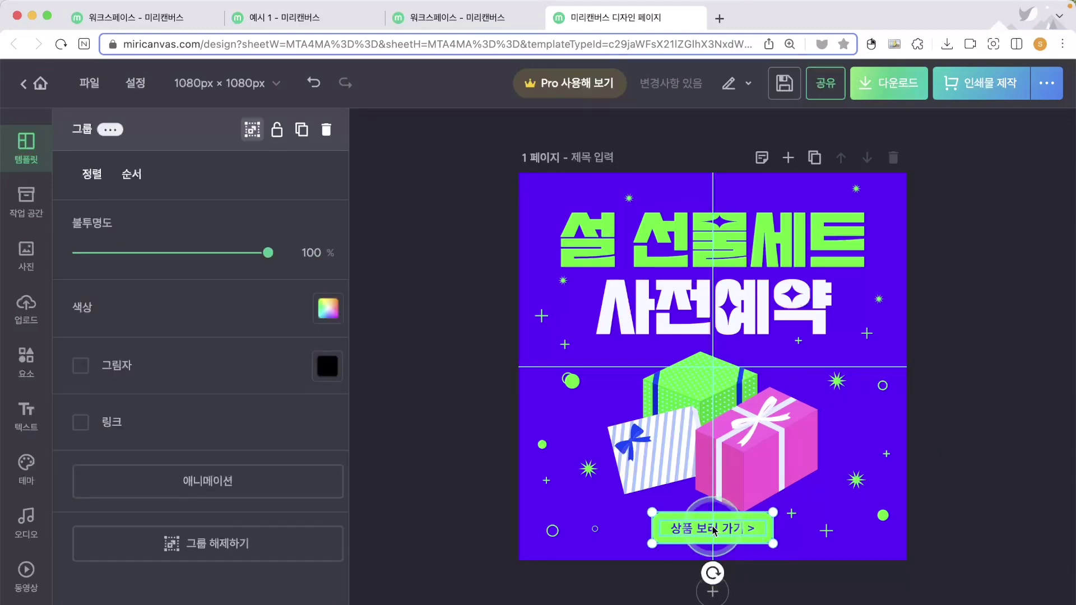
click(253, 138)
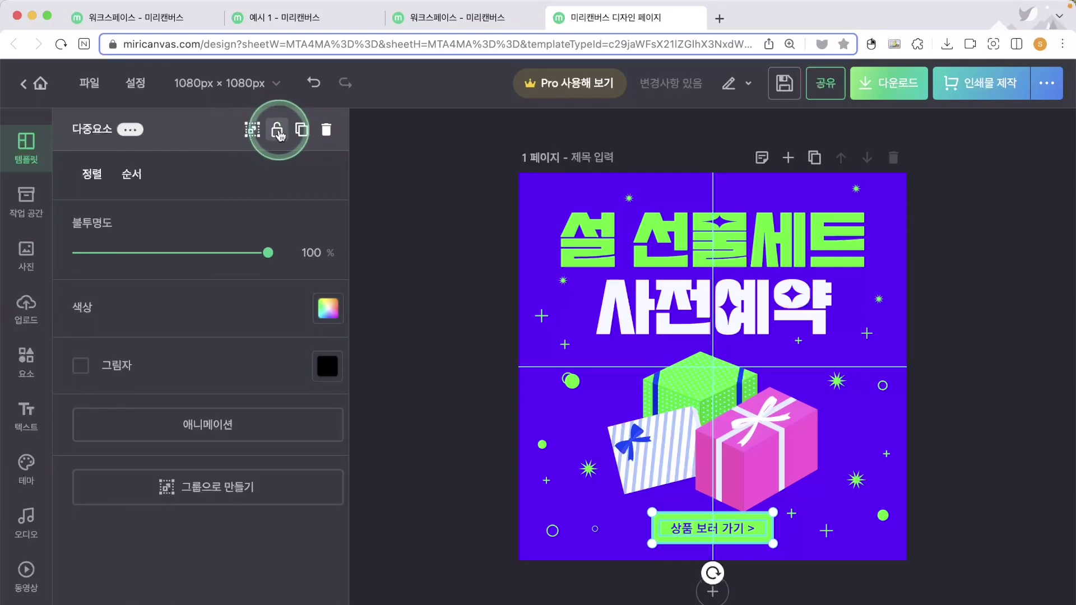
click(253, 131)
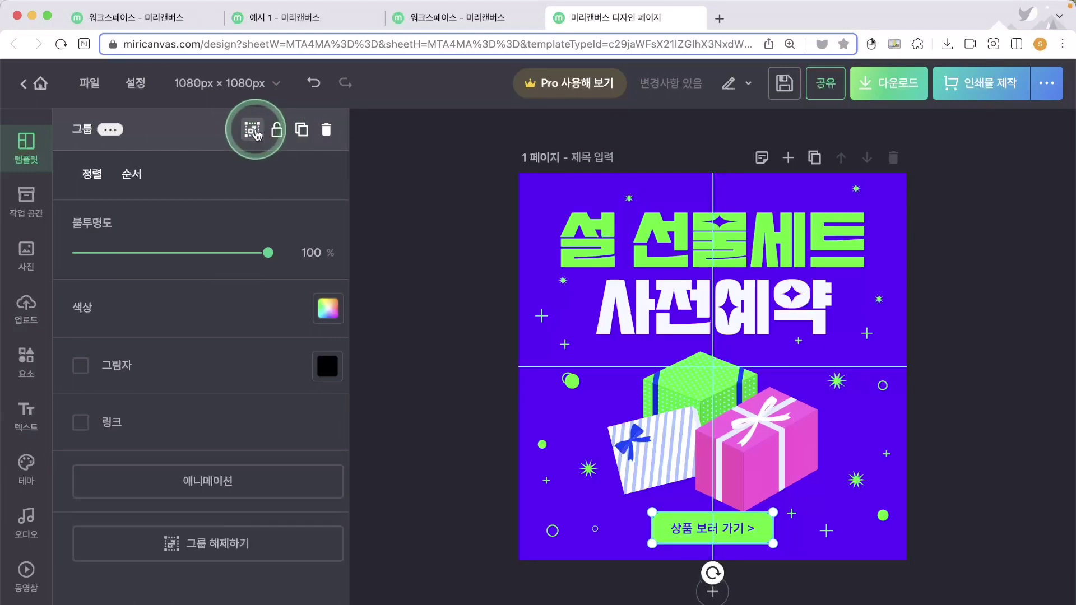
Lock the "상품 보러 가기 >" button group and the green sparkle pattern illustration in place
click(277, 132)
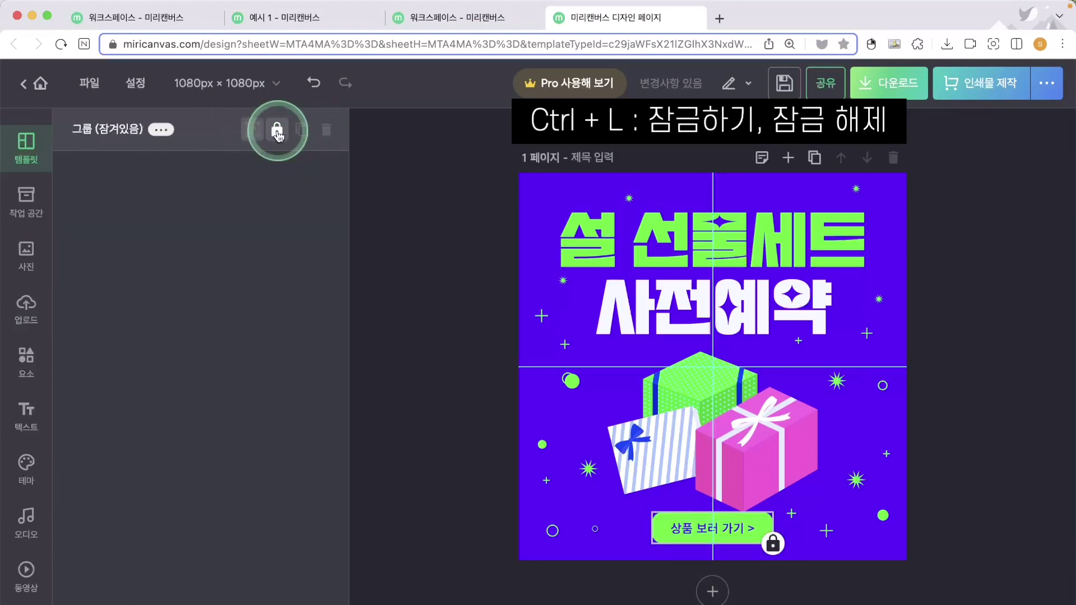
click(846, 516)
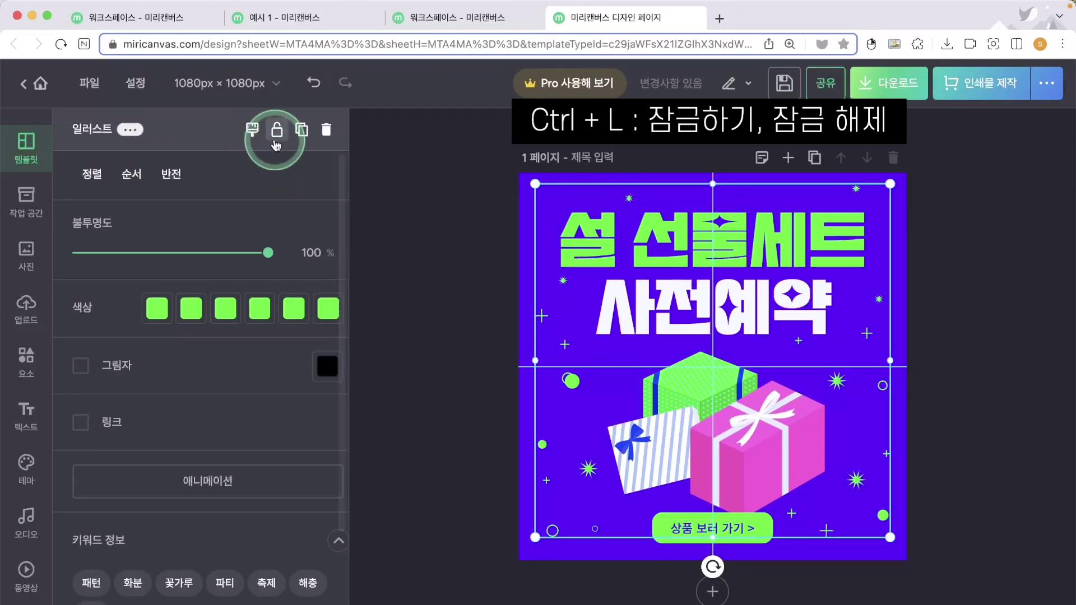
click(277, 130)
Undo a slight move of the pink gift box, and delete a duplicate of the box after repositioning it
mouse_move(792, 460)
mouse_down()
mouse_move(886, 470)
mouse_move(795, 459)
mouse_up()
key(super+z)
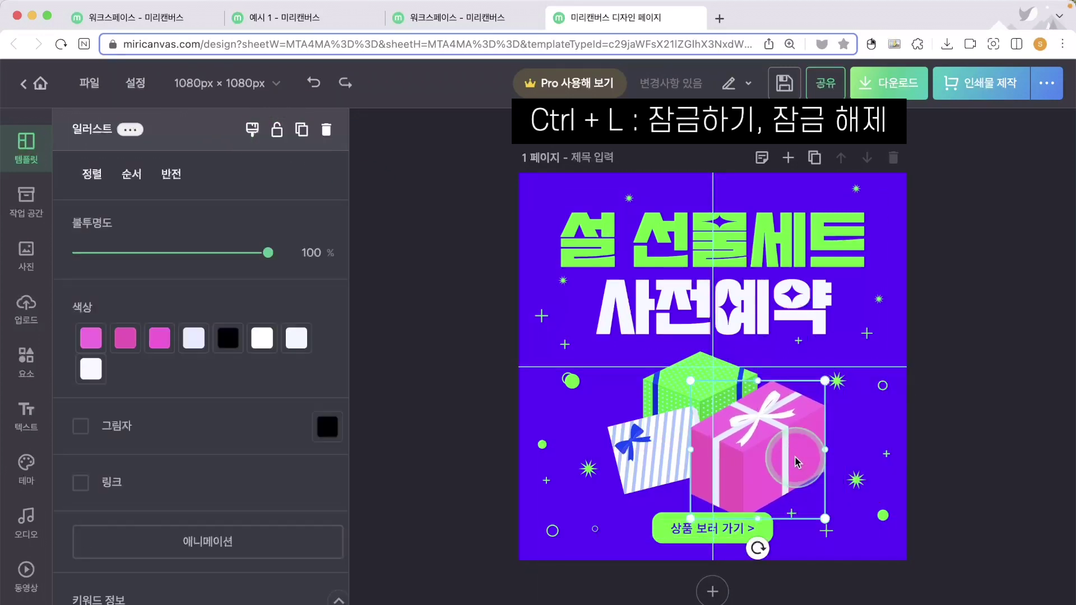
click(302, 131)
drag(825, 446, 767, 429)
key(Delete)
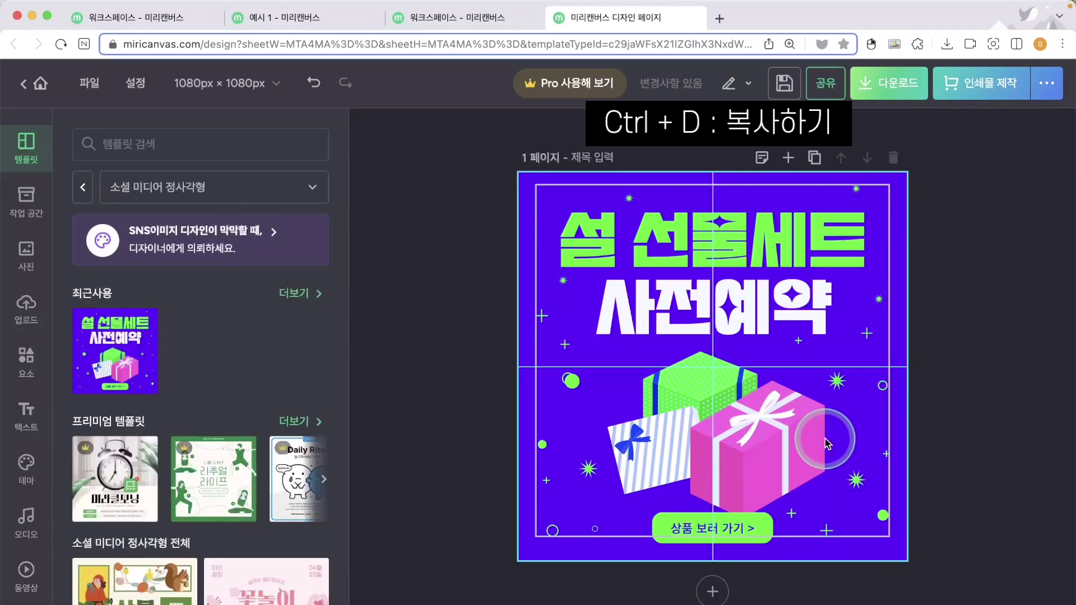
Add a black chess piece from the photo library to the design, shrink and reposition it, and delete it
click(446, 368)
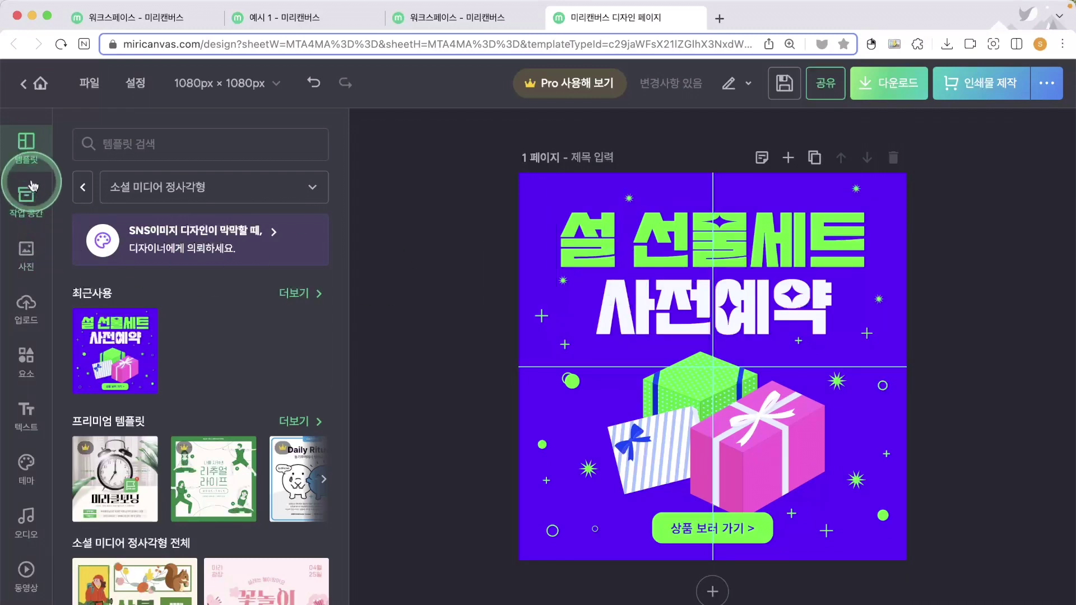
click(32, 200)
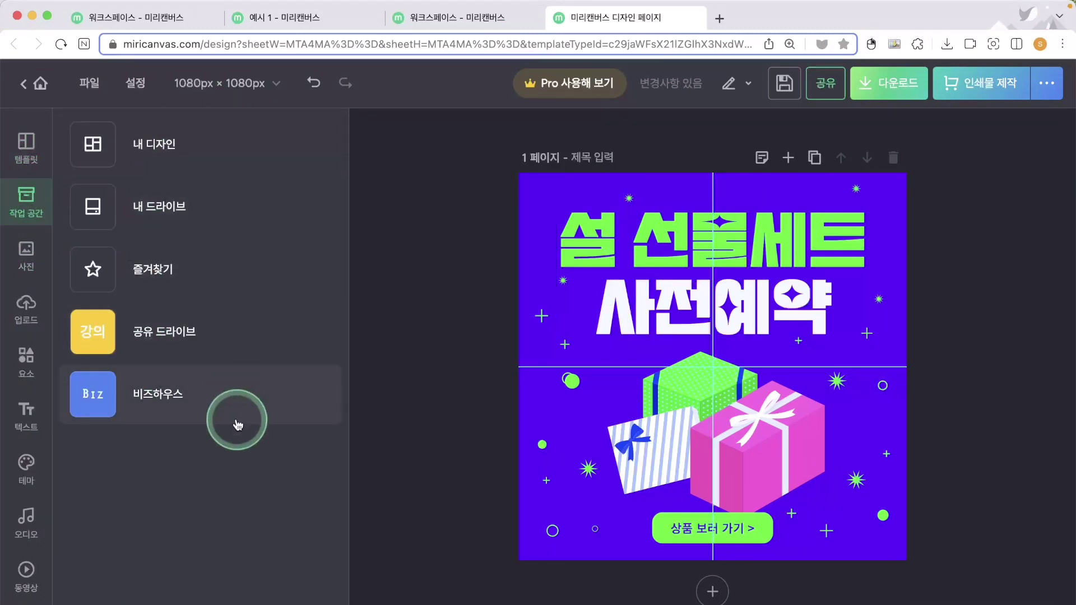
click(24, 250)
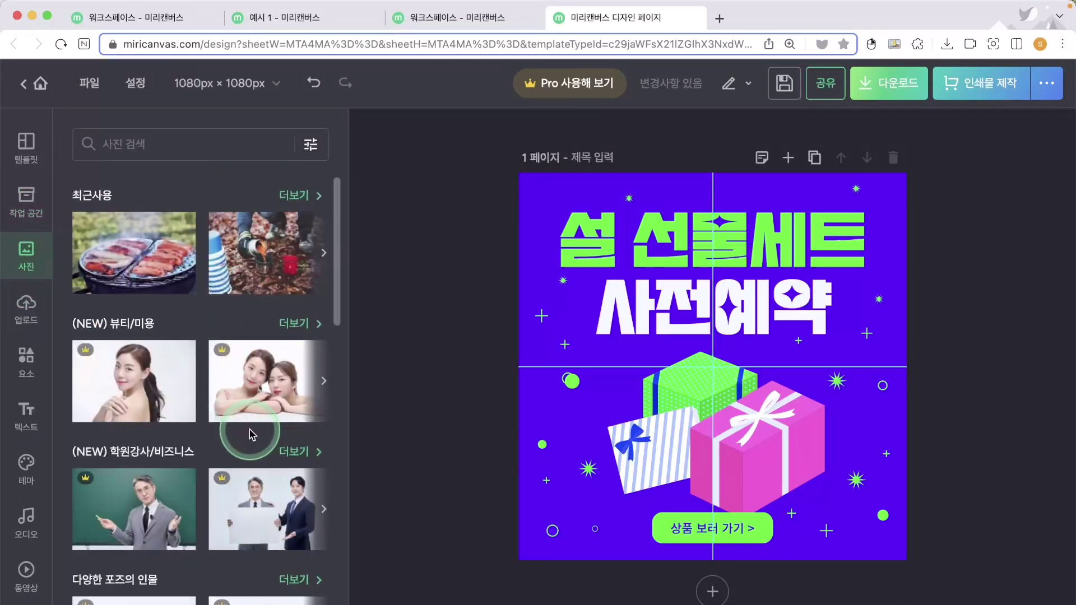
scroll(240, 431, down, 9)
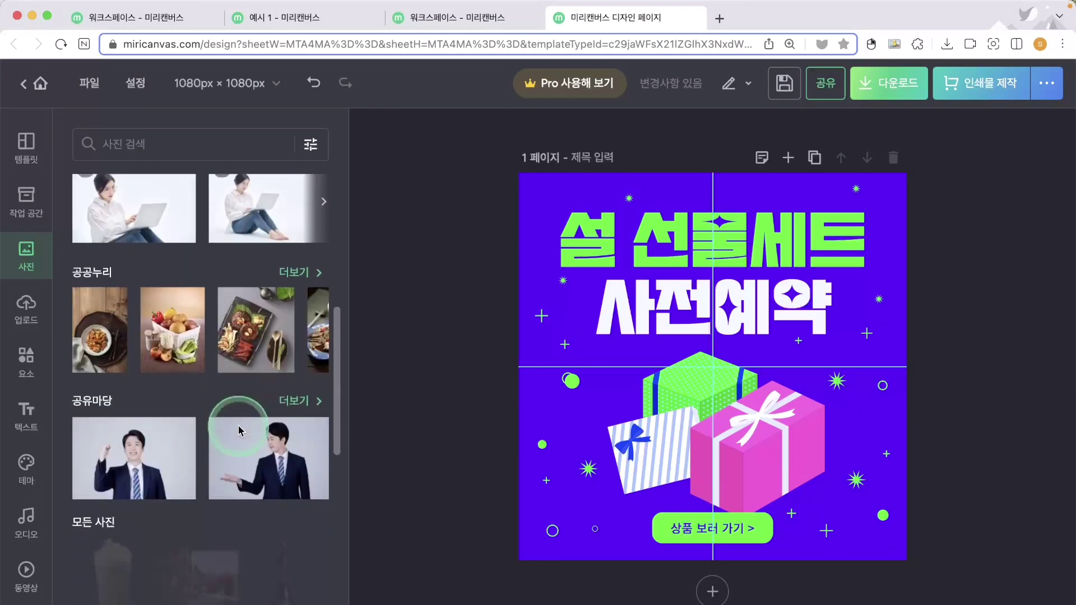
scroll(240, 430, down, 4)
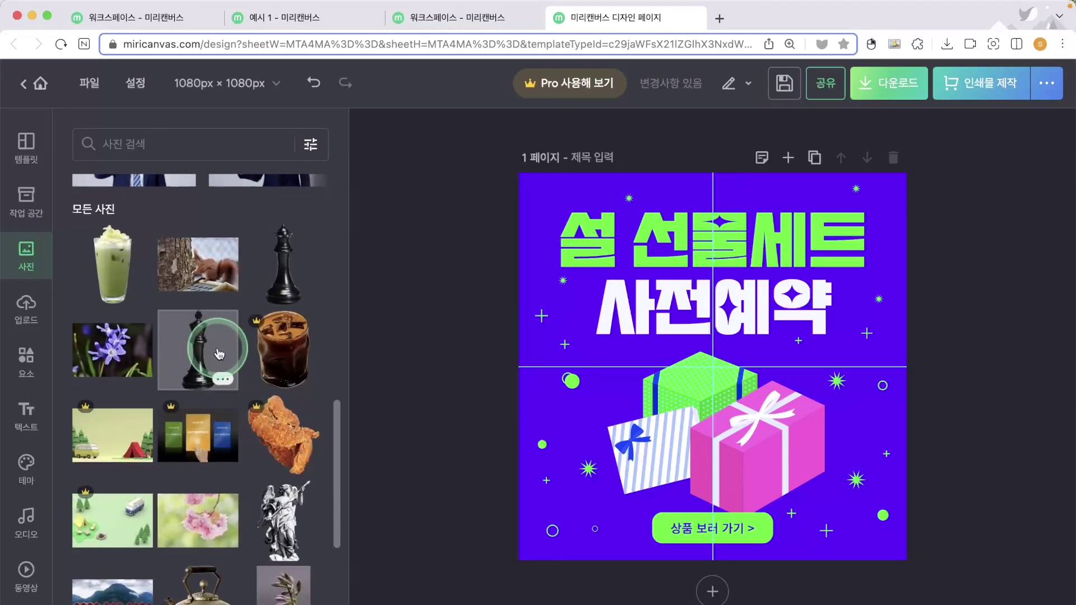
click(208, 370)
drag(722, 347, 847, 385)
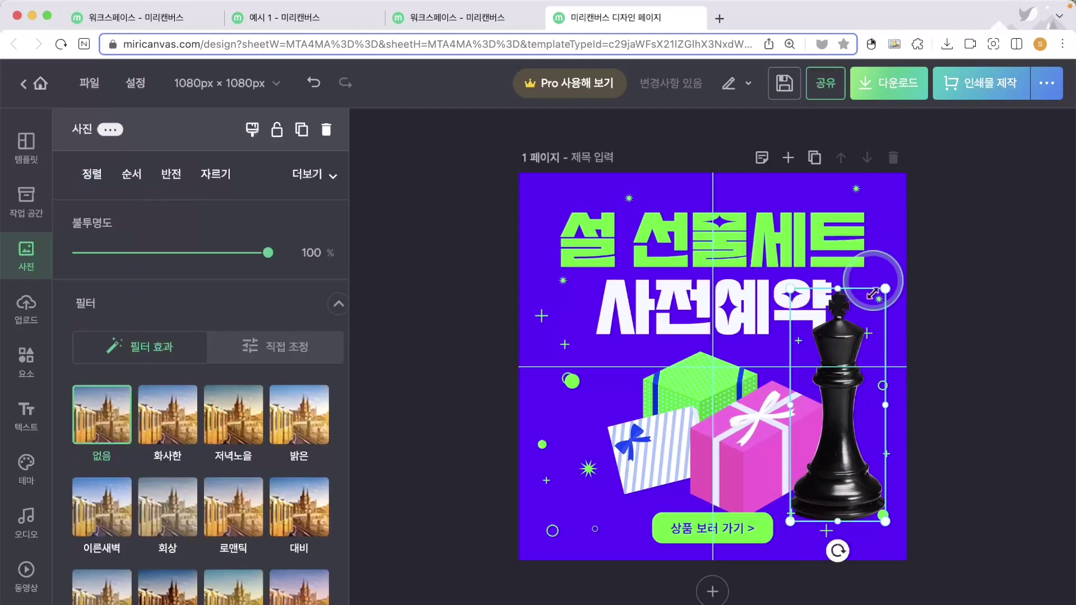
drag(885, 288, 866, 424)
drag(807, 480, 841, 465)
key(Delete)
Look through the photo, upload and element libraries and examine the "귀여운 동물 친구들" element collection
scroll(192, 505, down, 5)
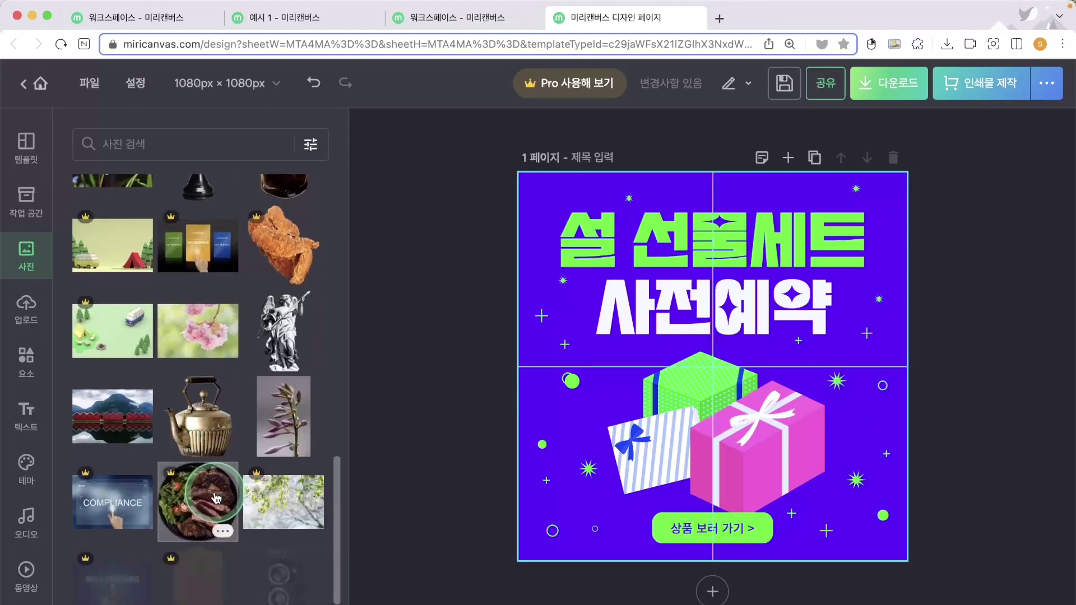
click(20, 311)
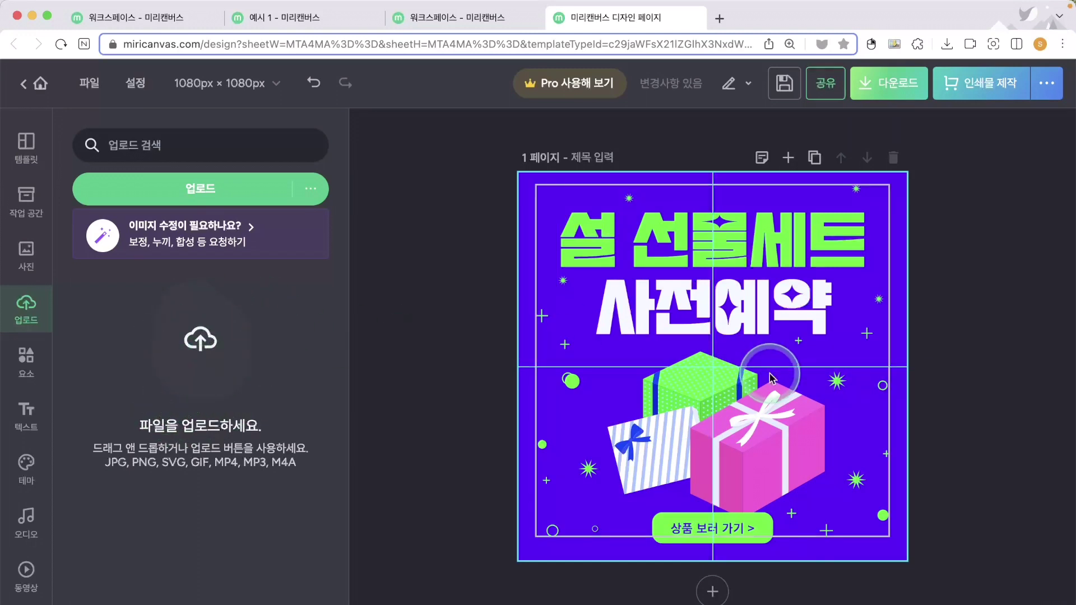
click(25, 365)
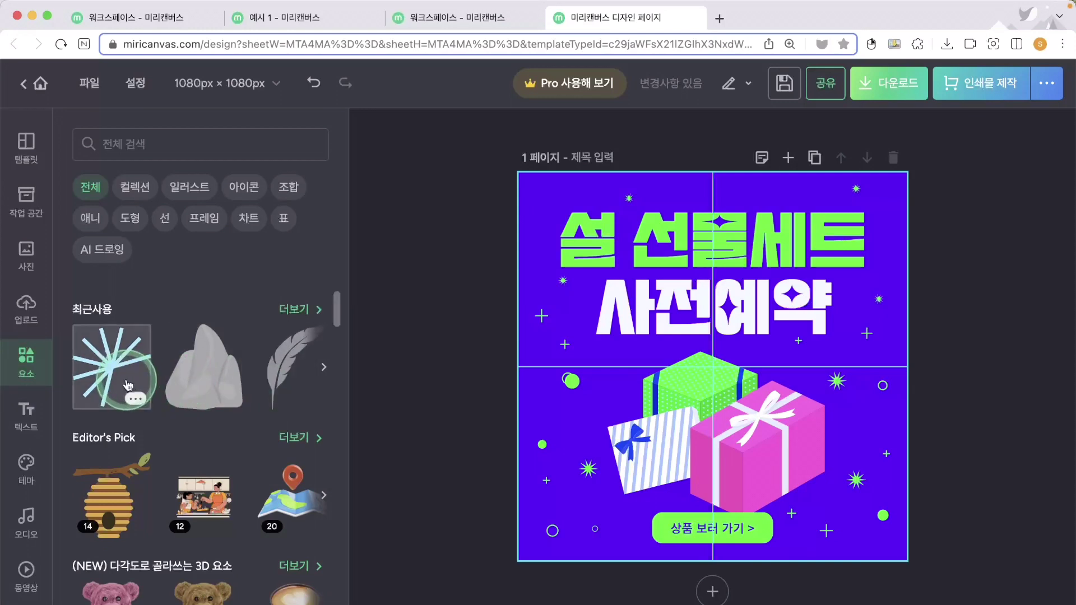
click(138, 189)
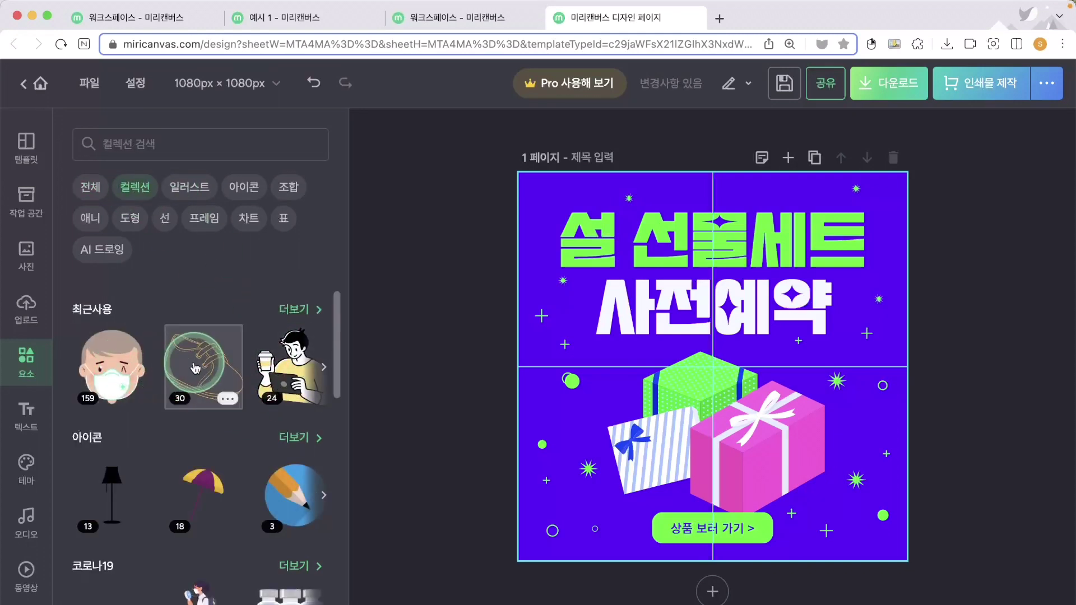
scroll(196, 488, down, 5)
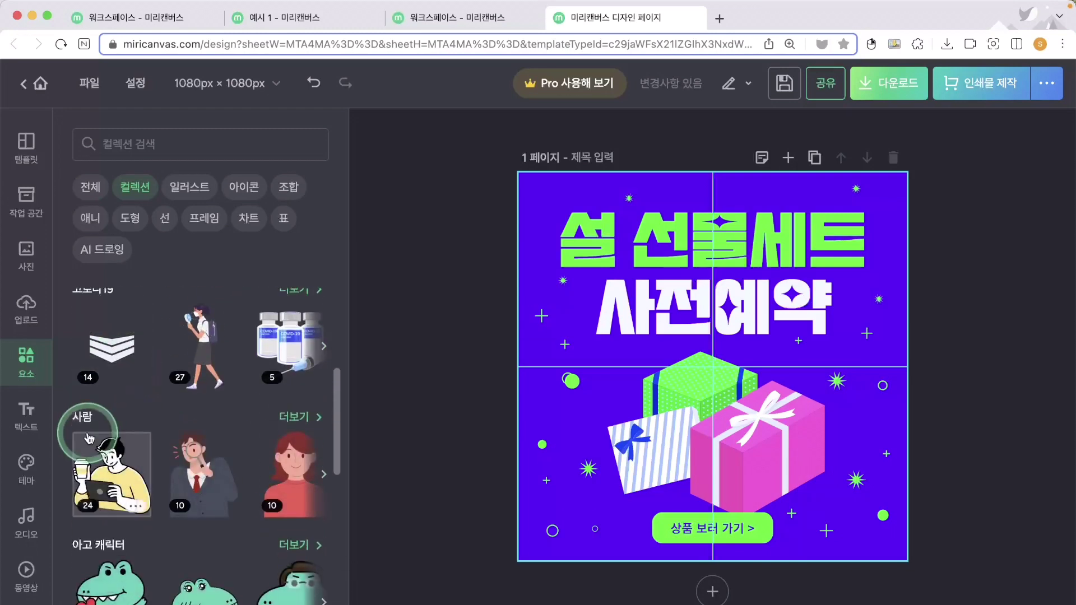
scroll(168, 528, down, 10)
scroll(168, 528, up, 2)
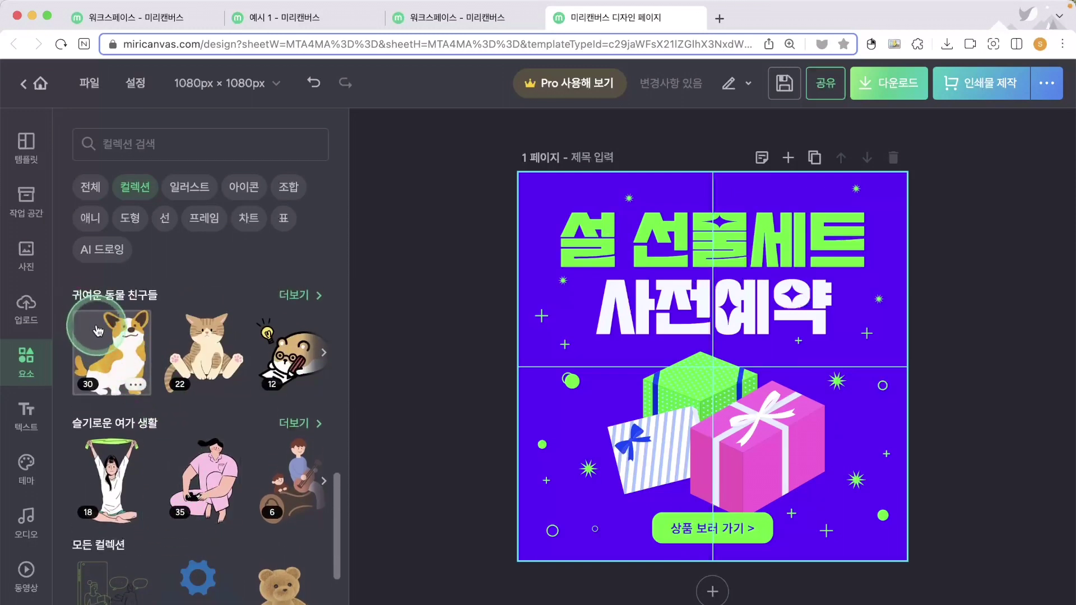
click(115, 357)
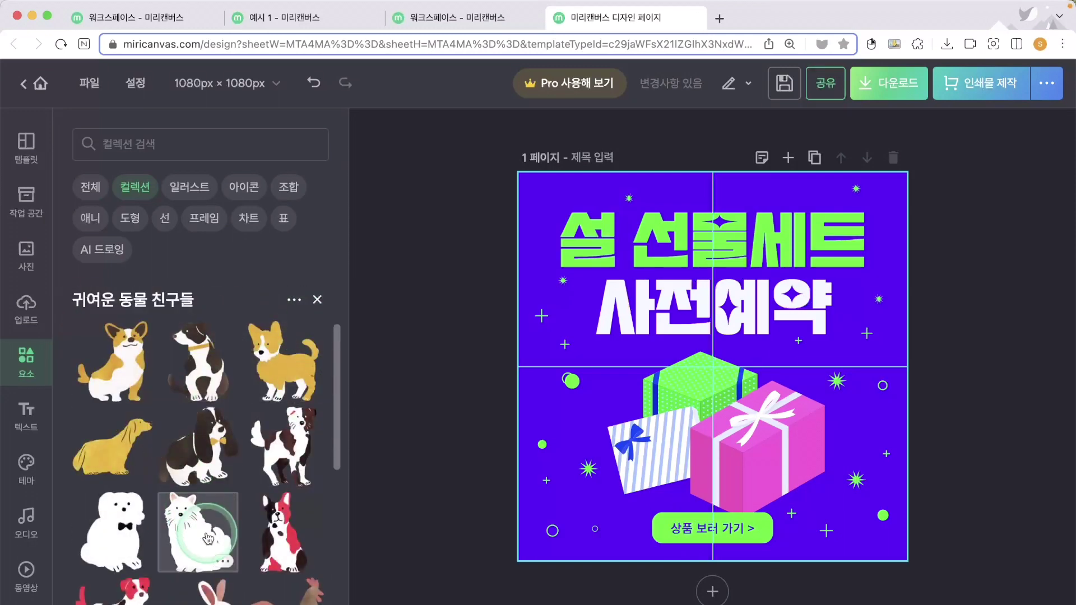
scroll(207, 542, down, 10)
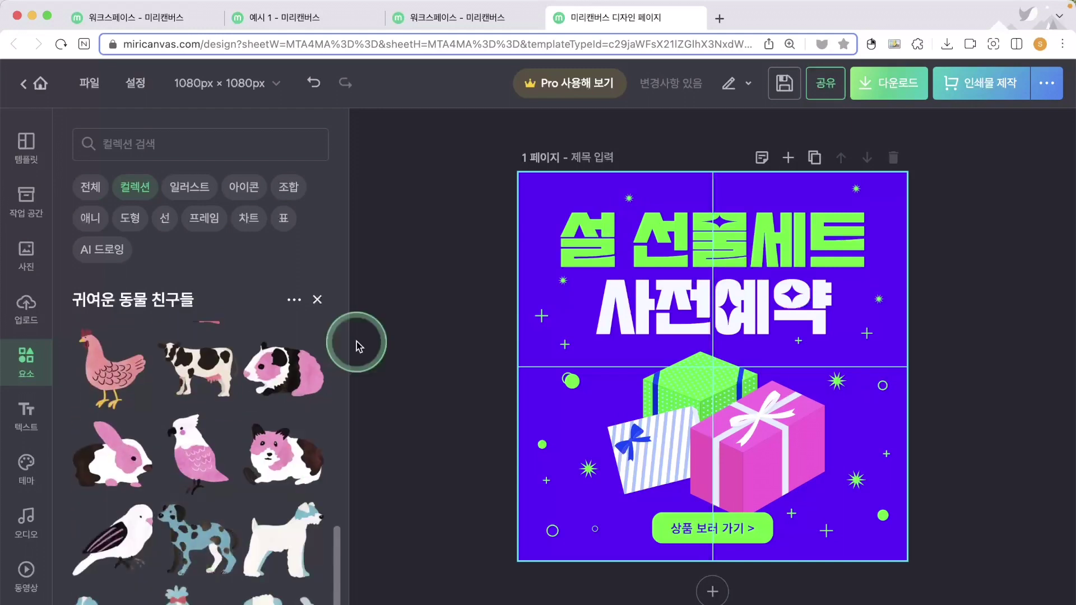
Close the animal collection and open the "IT 비즈니스 애니메이션" collection from the list of all collections
click(317, 300)
scroll(134, 448, down, 5)
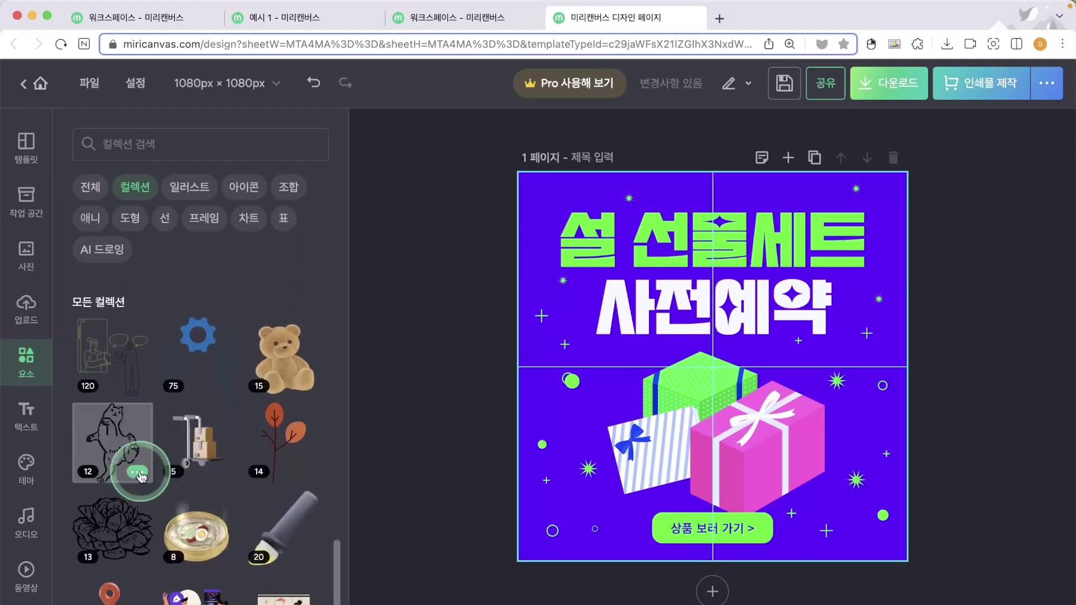
scroll(213, 493, down, 5)
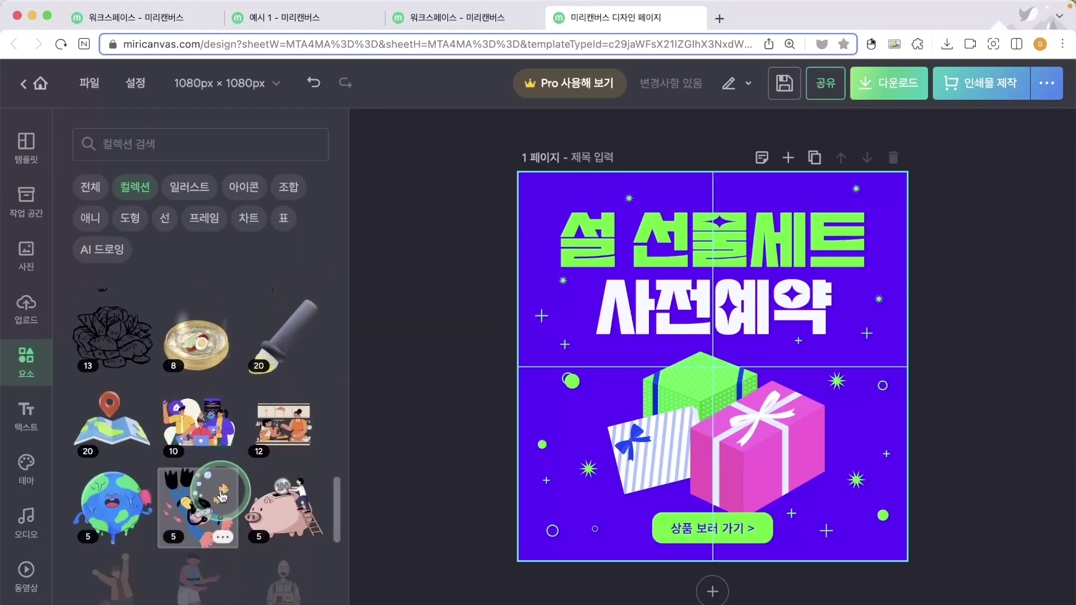
click(208, 358)
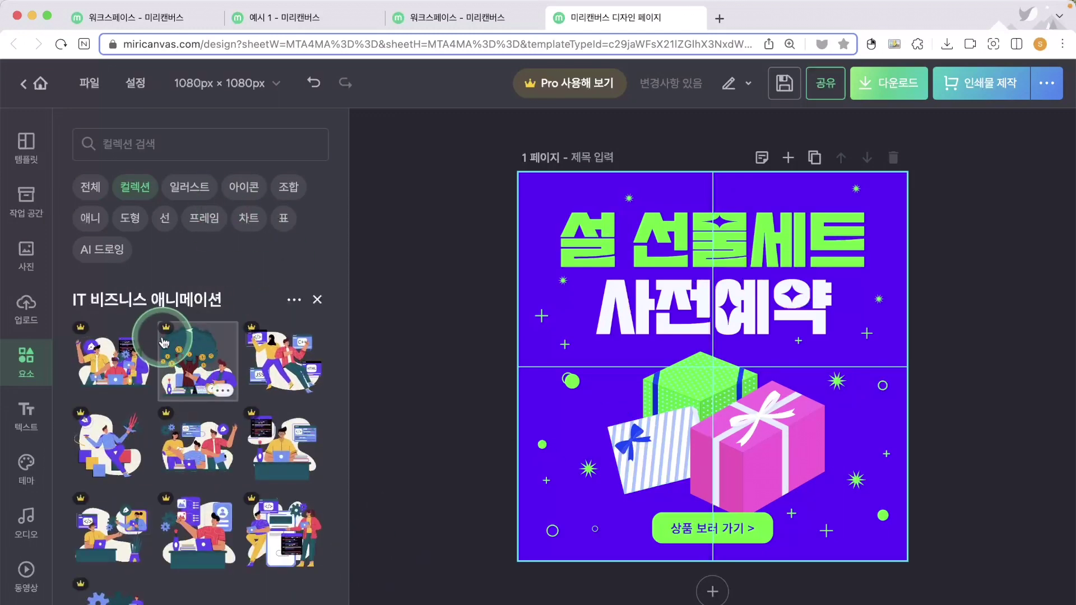
Add the money tree animation from the IT business collection to the design, close the collection, reposition and enlarge the animation, and delete it
click(317, 300)
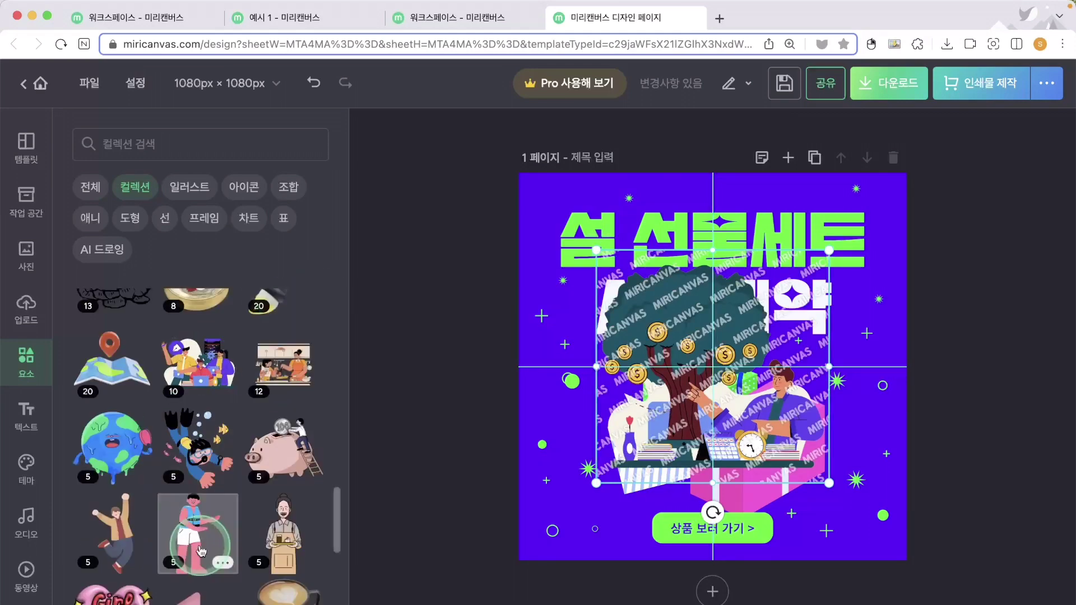
drag(603, 390, 532, 388)
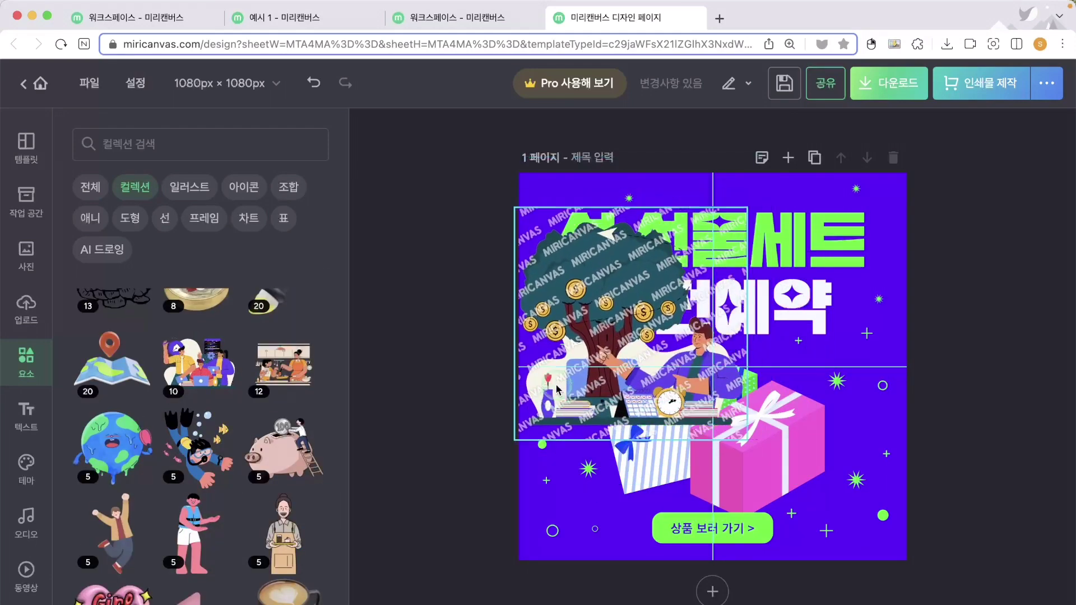
drag(745, 465, 902, 525)
drag(792, 513, 831, 462)
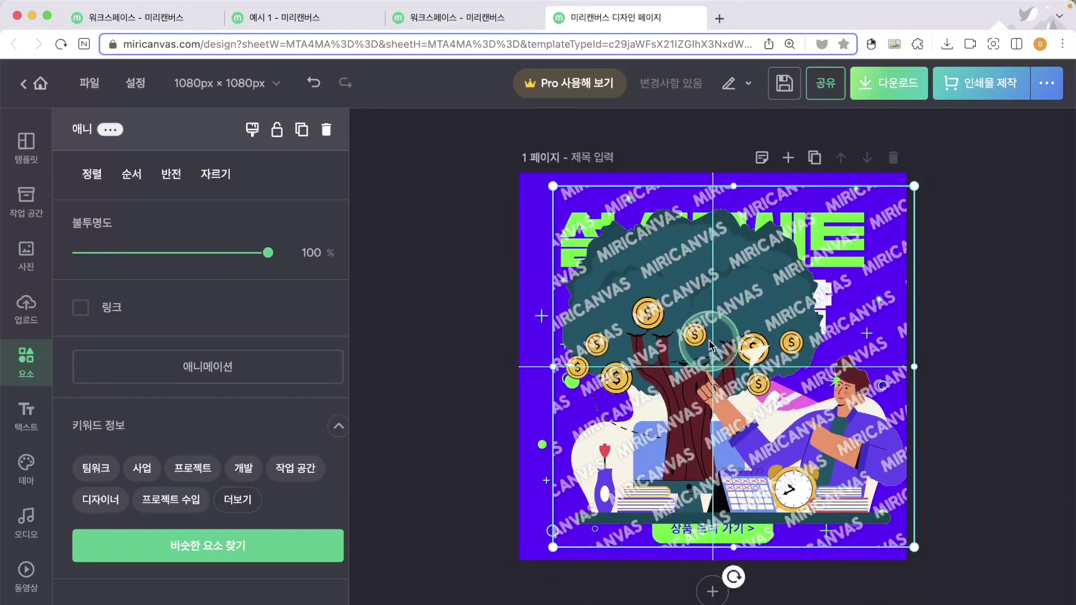
key(Delete)
Find elements similar to the "현재의 첨단 기술" element in the collections, look through them, and clear the search
scroll(235, 511, down, 5)
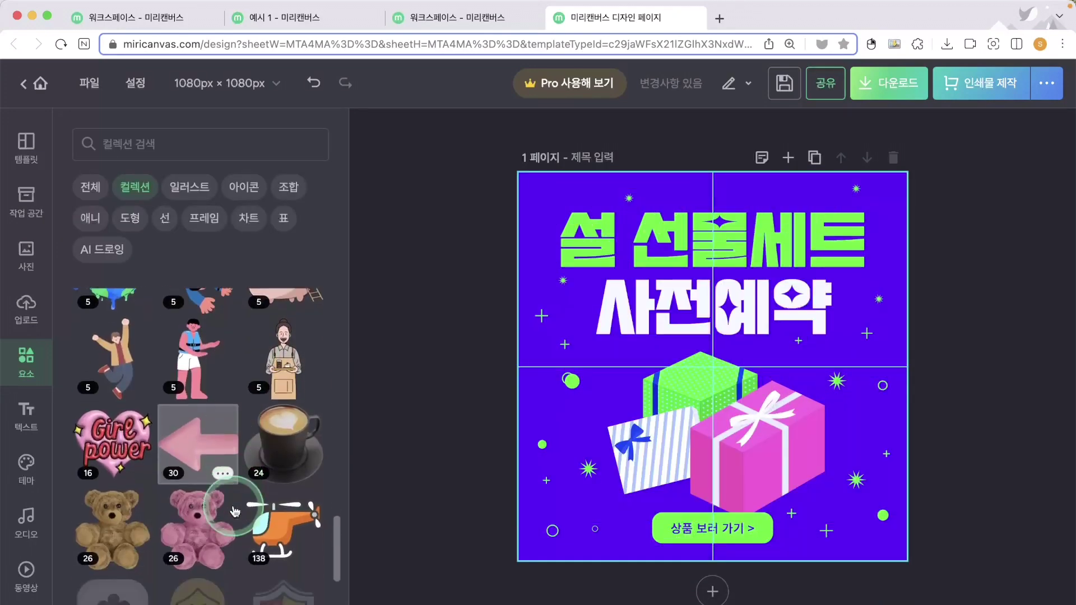
scroll(234, 511, up, 15)
scroll(235, 511, down, 15)
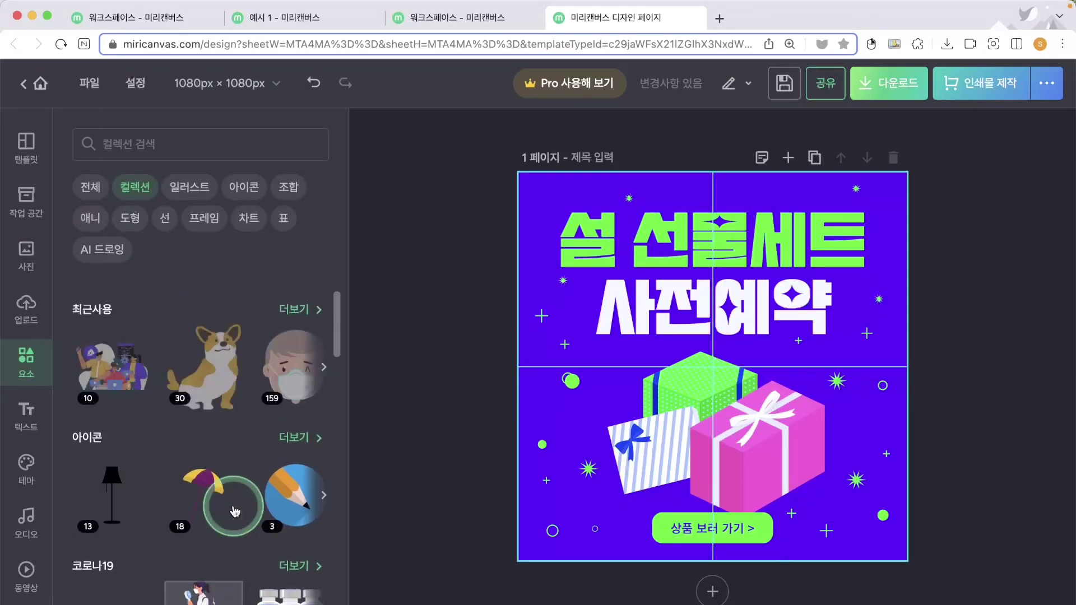
scroll(235, 511, down, 10)
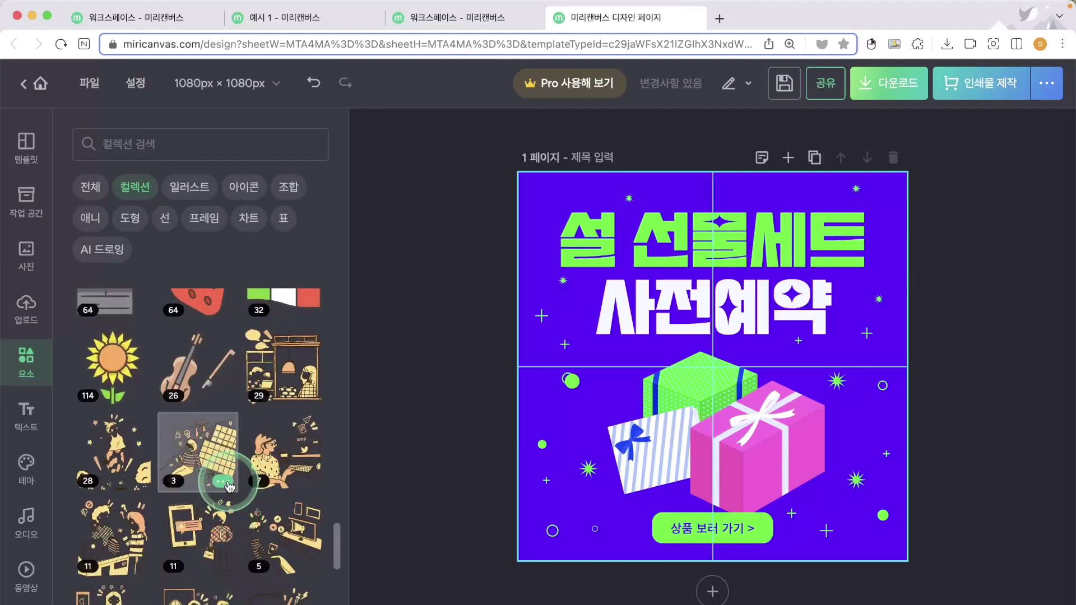
click(223, 482)
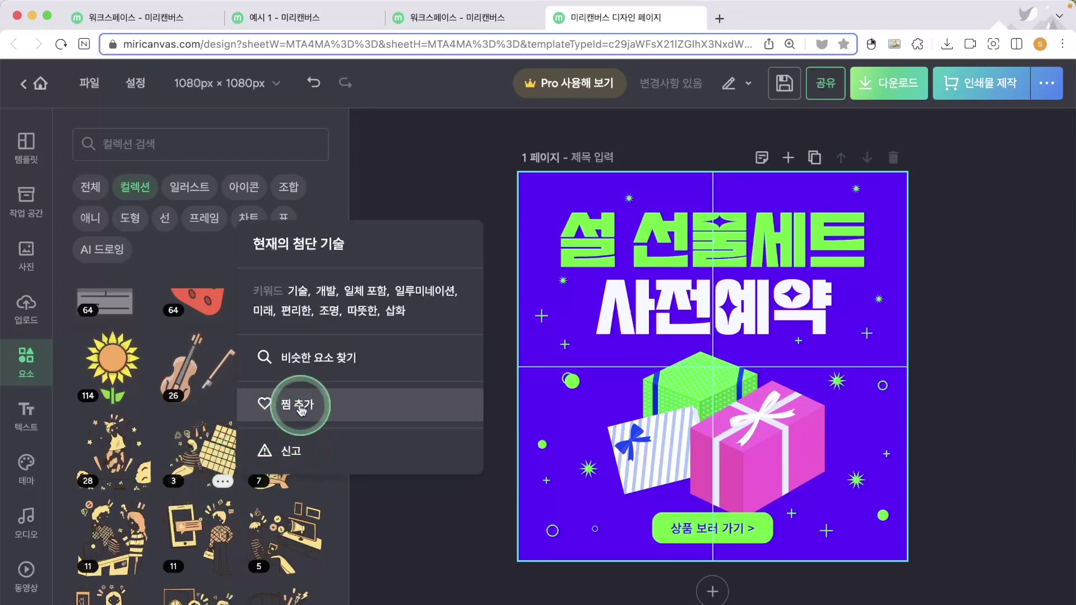
click(308, 358)
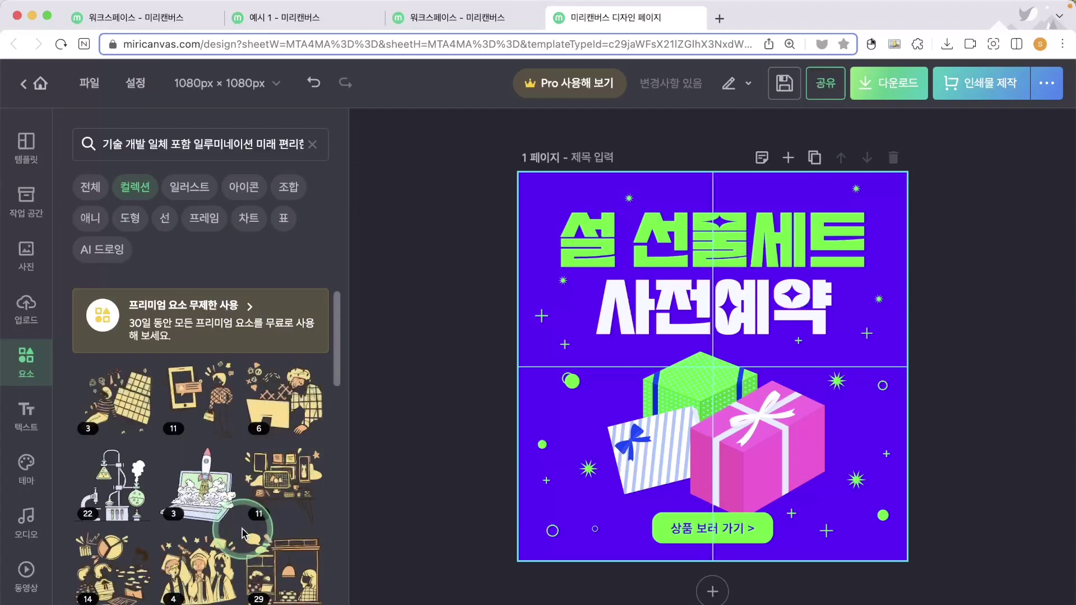
scroll(245, 532, down, 3)
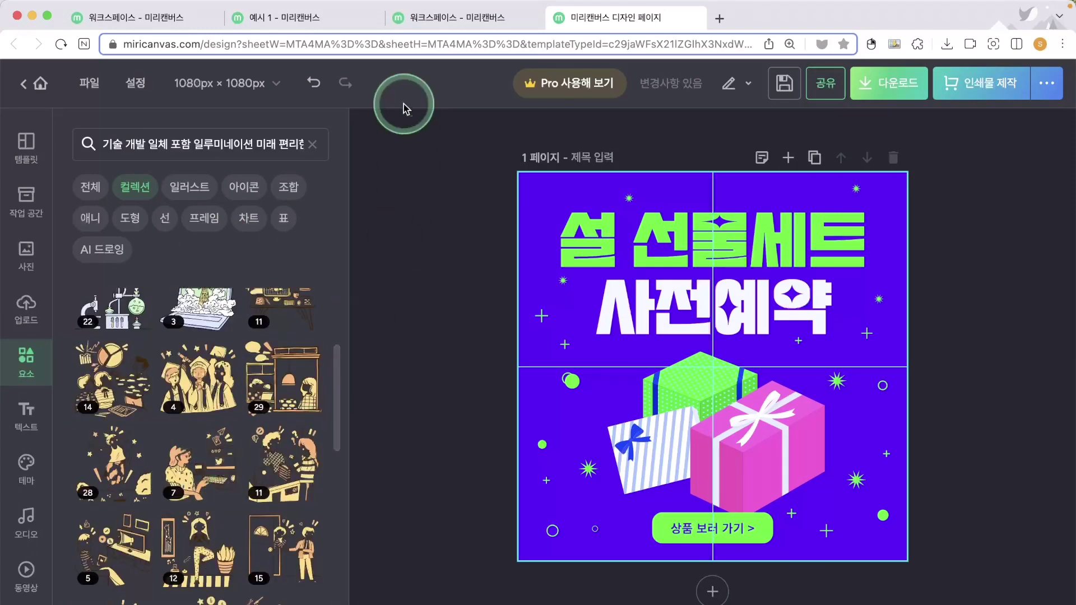
click(309, 140)
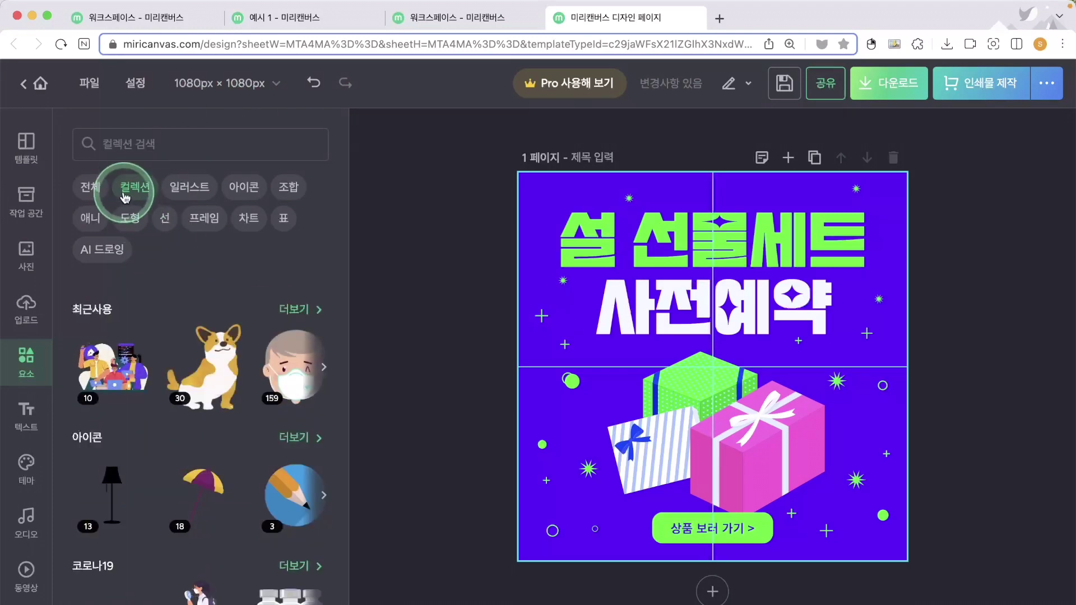
Browse the illustration elements, and open, look through and close the brown "곰인형" collection of the 3D elements
click(189, 188)
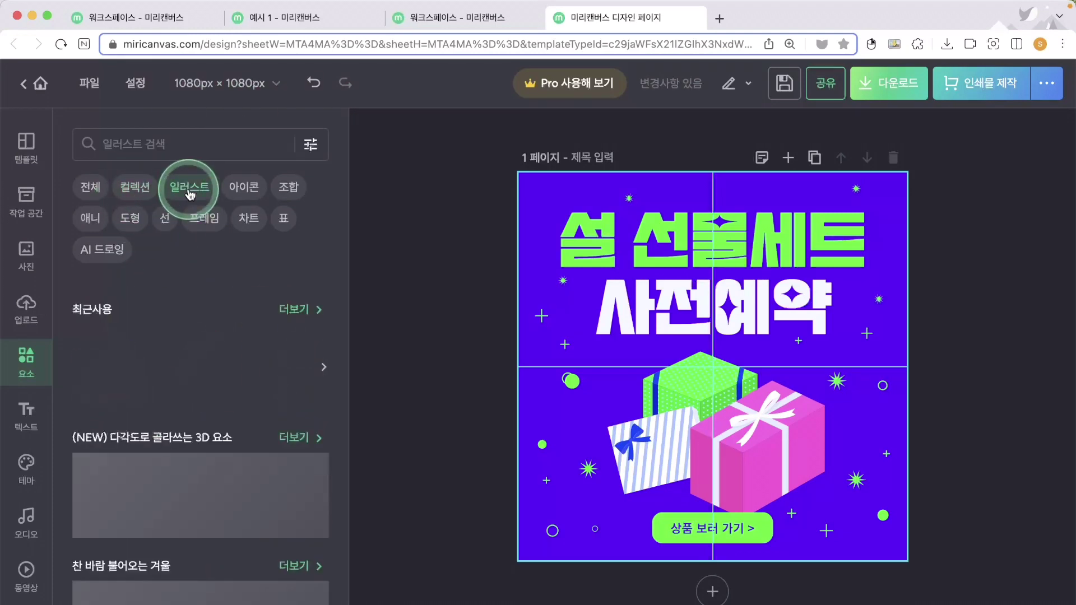
click(324, 364)
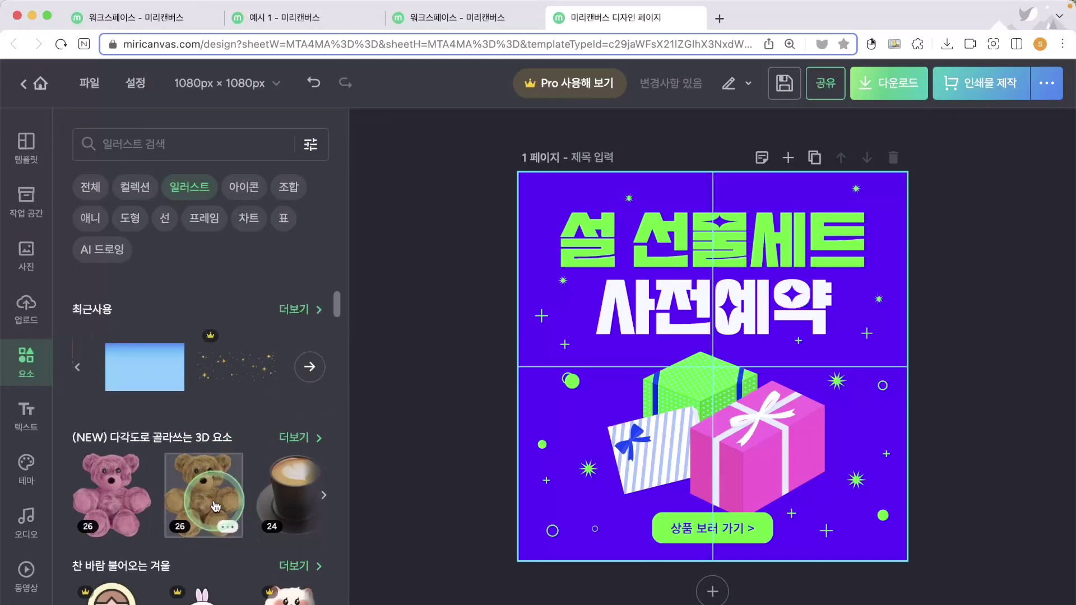
scroll(215, 507, down, 3)
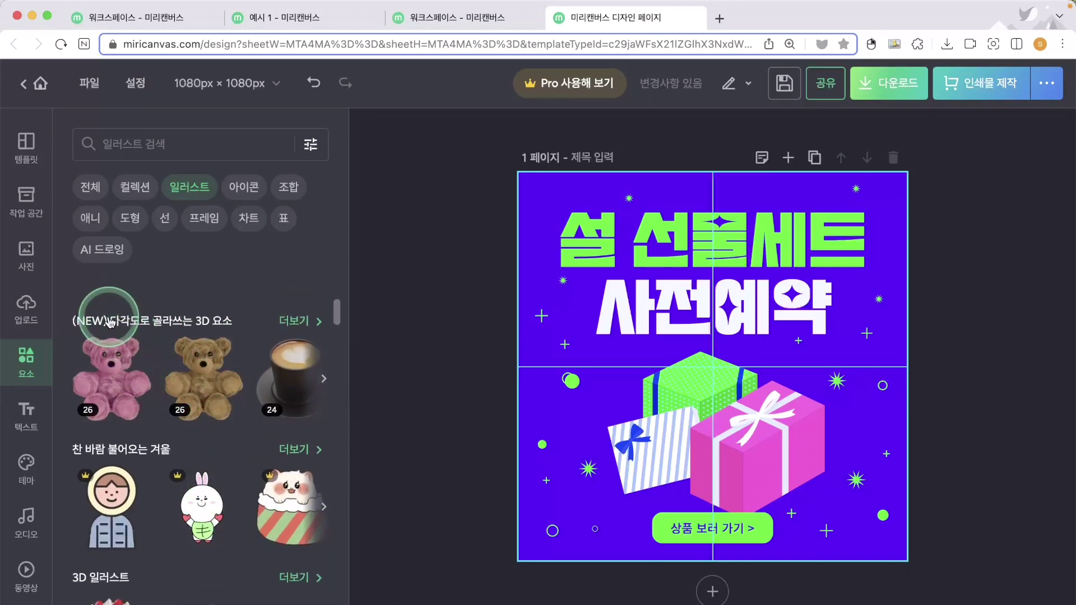
click(196, 350)
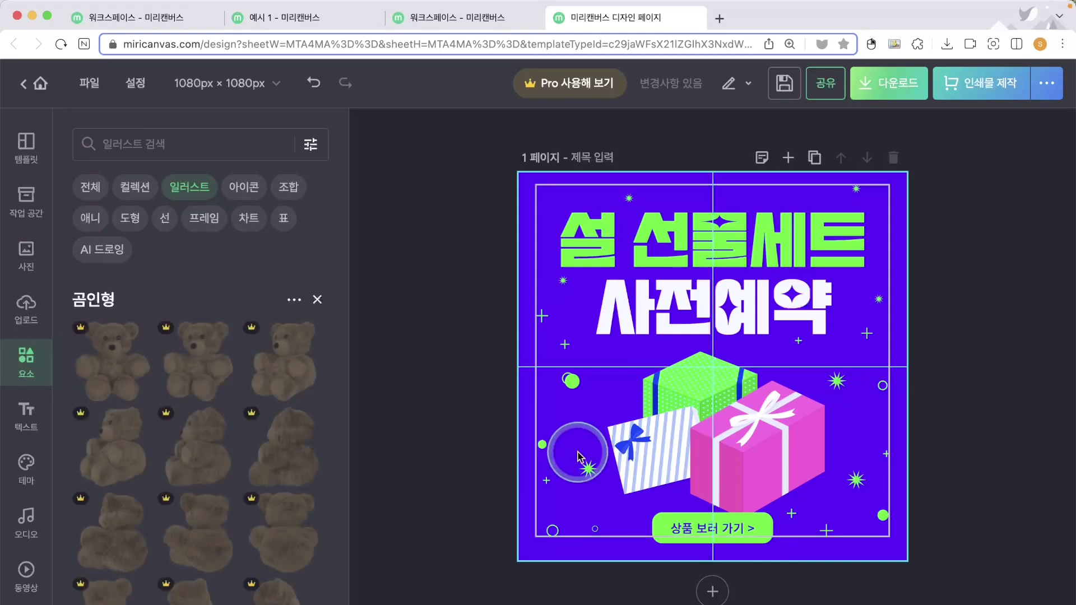
scroll(242, 510, down, 5)
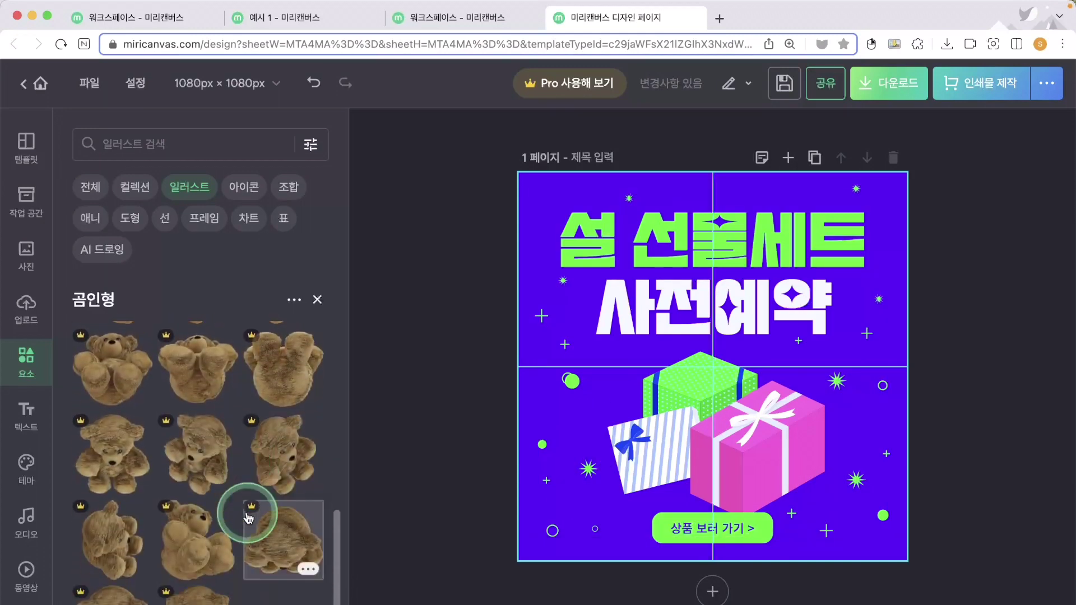
click(317, 300)
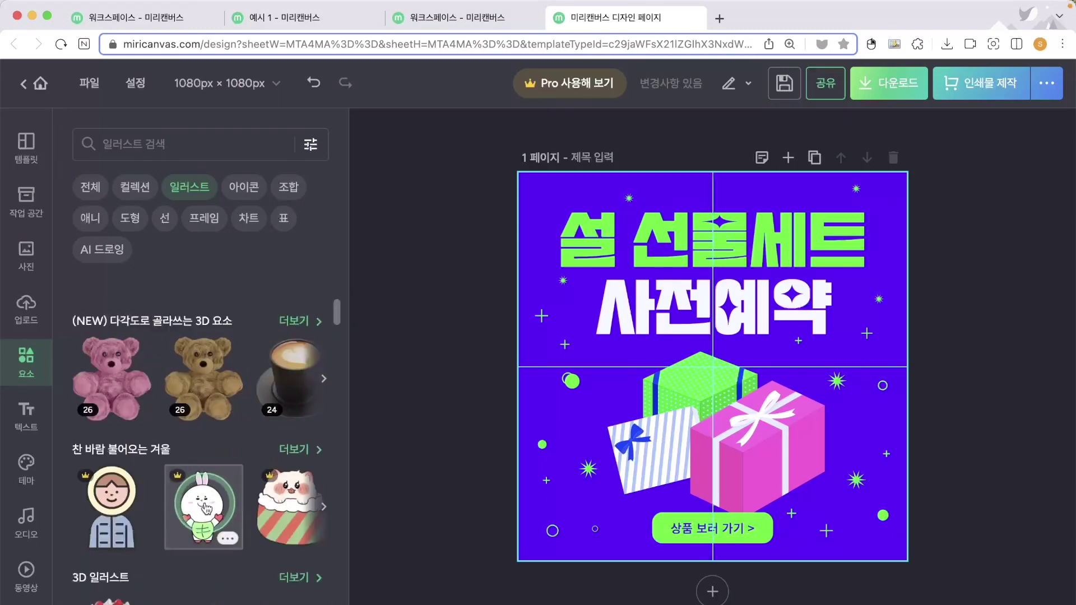
Add a cherry tree from the "벚꽃나무" 3D illustrations, move it over the pink gift box, delete it, and close the collection
scroll(205, 505, down, 3)
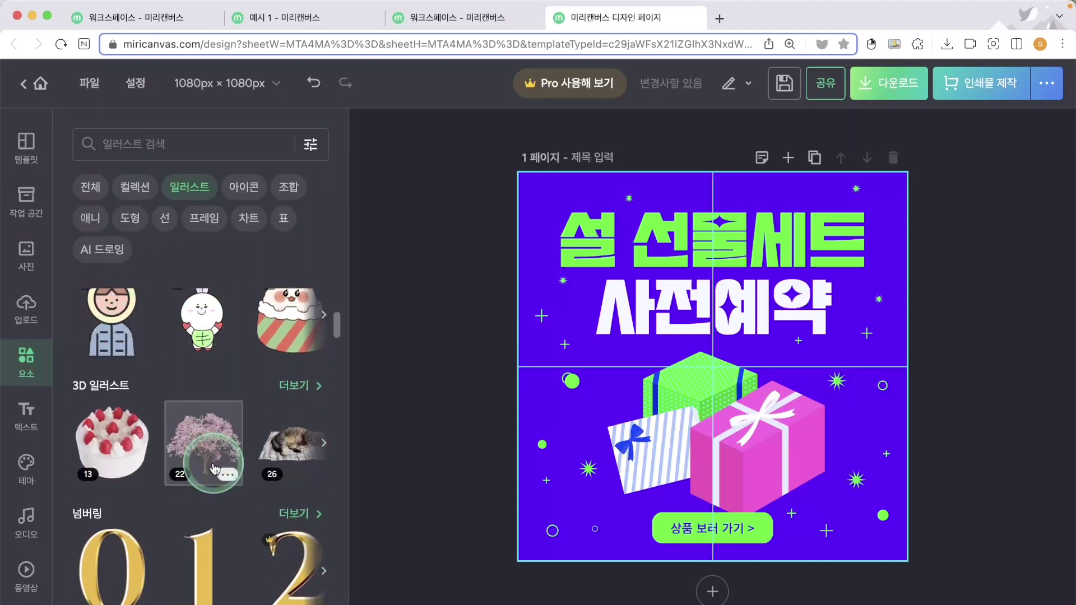
click(213, 468)
click(196, 359)
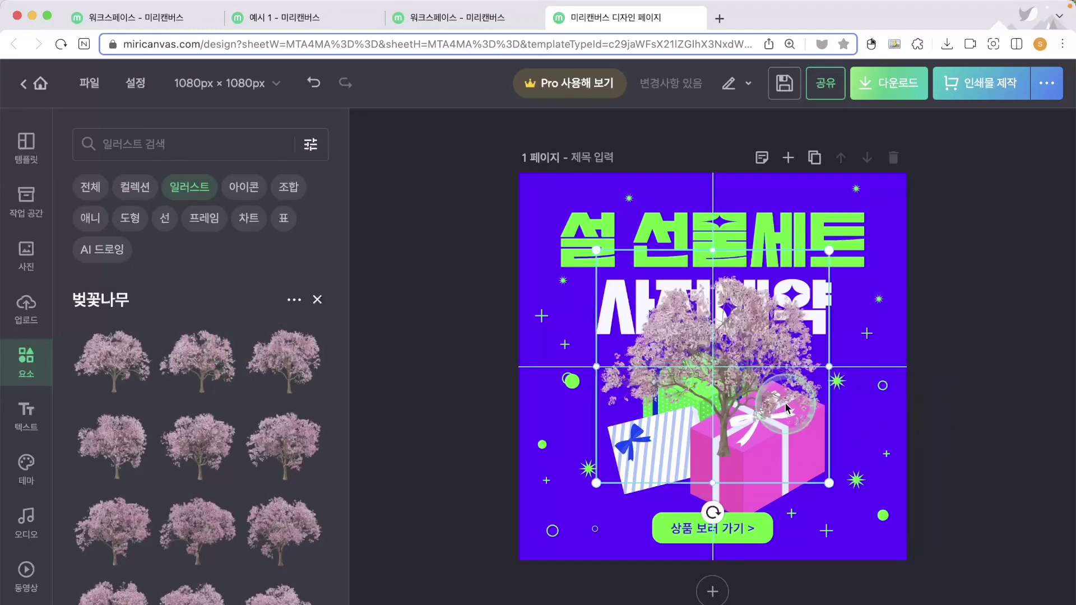
drag(784, 340, 844, 414)
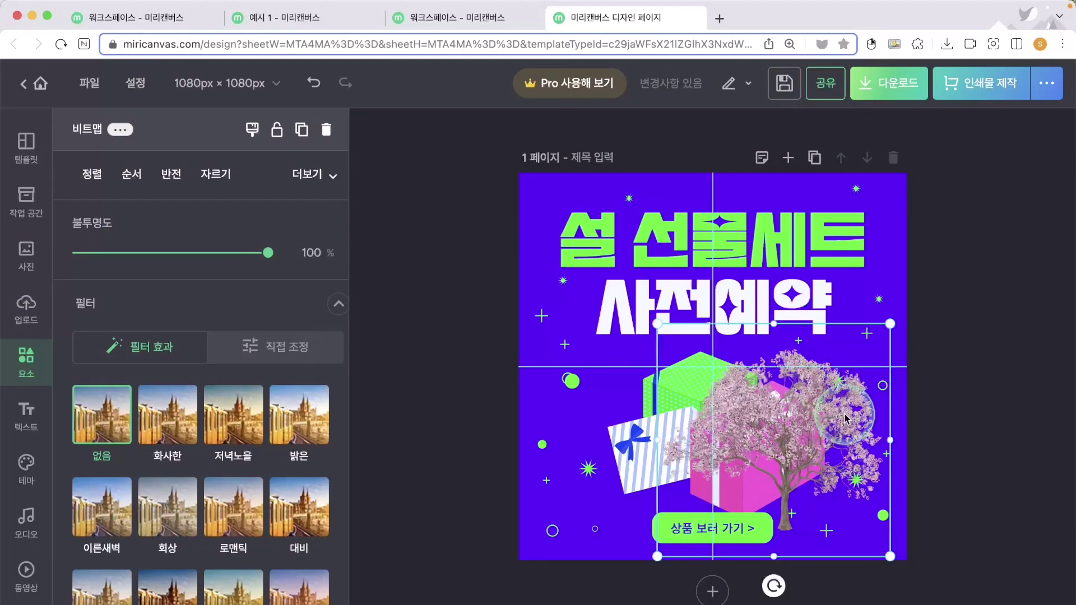
mouse_move(774, 586)
mouse_down()
mouse_move(728, 573)
mouse_move(894, 583)
mouse_move(759, 585)
mouse_up()
key(Delete)
click(314, 300)
Look through the remaining illustration categories and the icon elements
scroll(250, 492, down, 8)
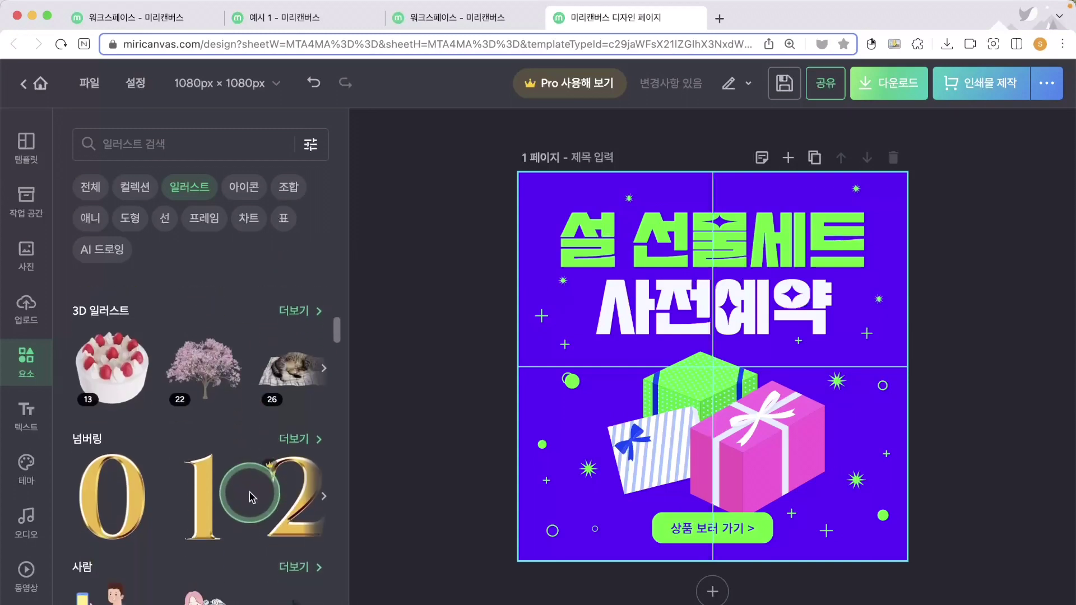
scroll(250, 492, down, 1)
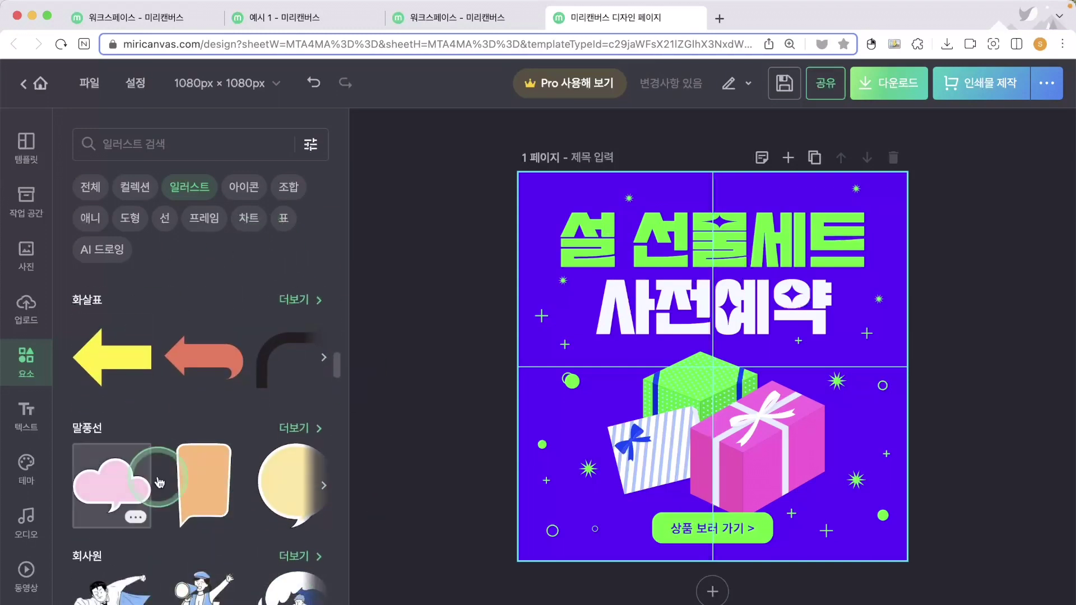
mouse_move(215, 515)
scroll(215, 515, down, 8)
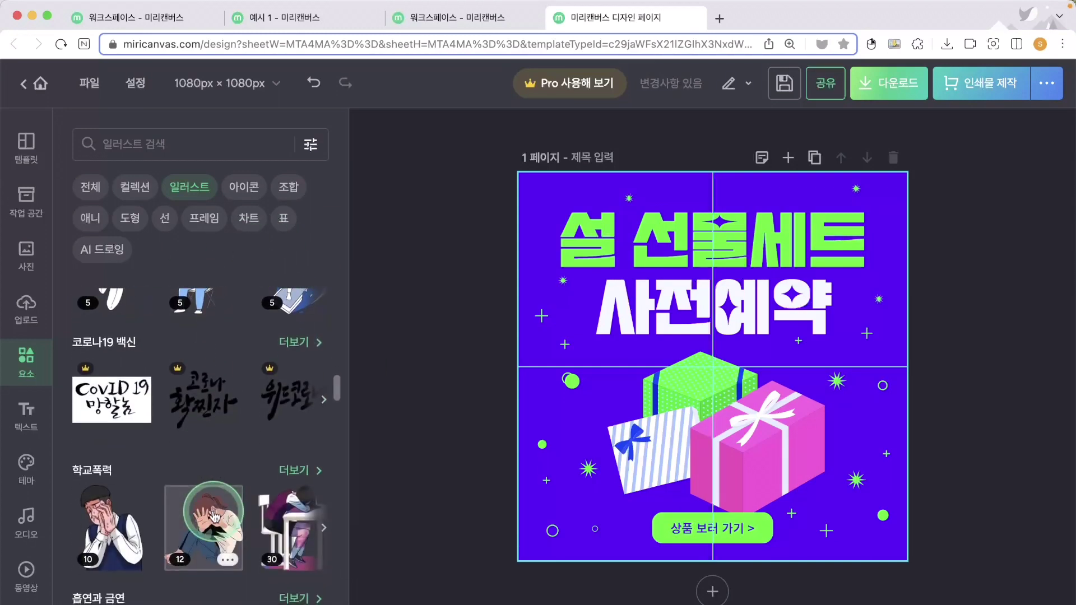
scroll(213, 511, down, 5)
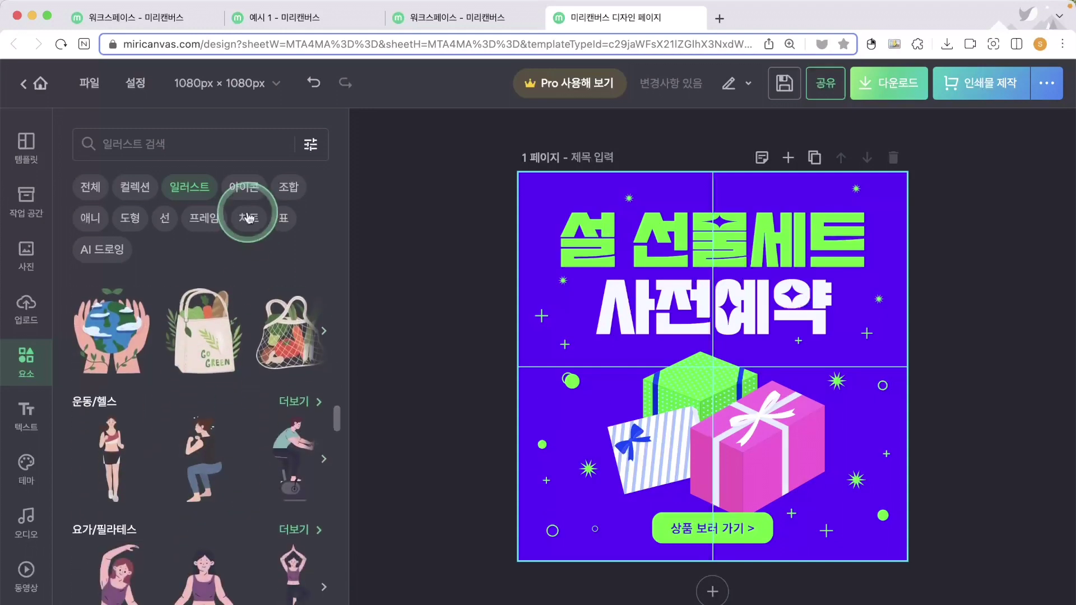
click(238, 185)
scroll(224, 446, down, 3)
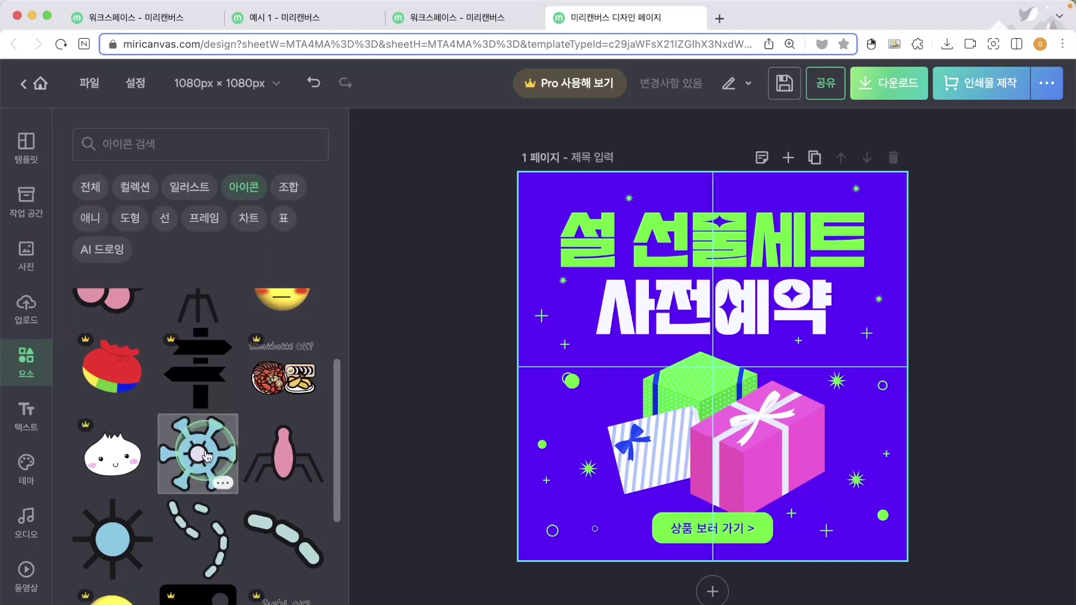
scroll(206, 455, down, 10)
scroll(205, 448, down, 5)
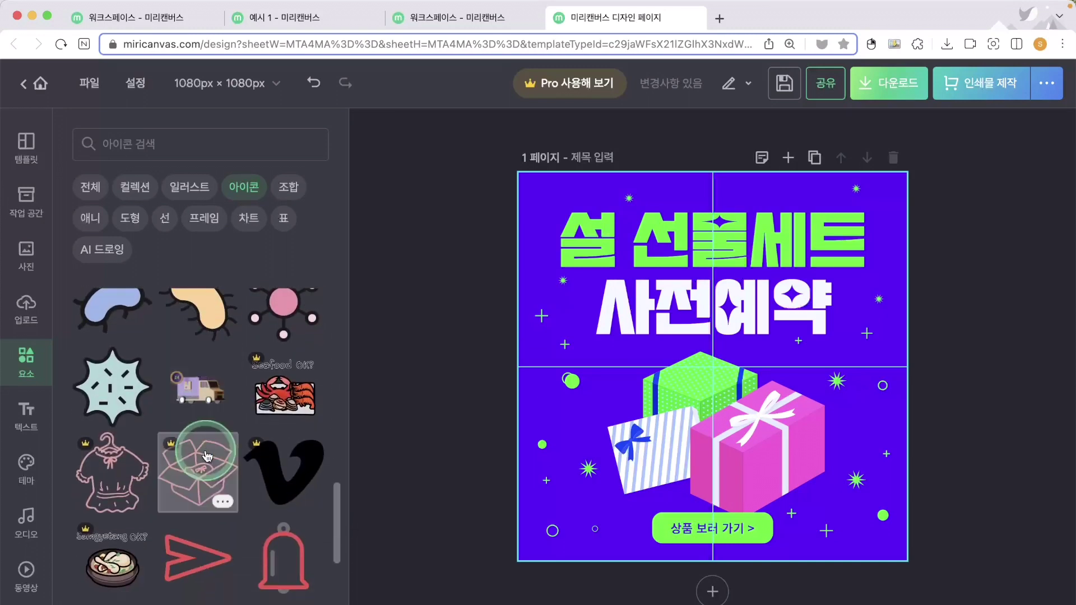
Browse the combination elements, examine the full "플로우차트" set, and clear the search
click(289, 205)
scroll(209, 480, down, 3)
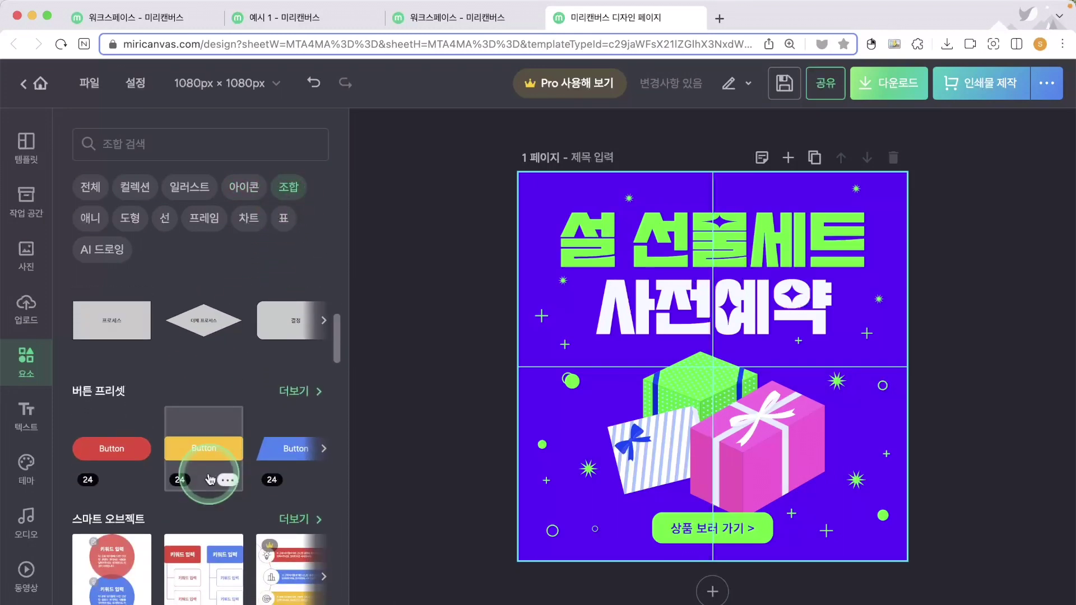
scroll(196, 396, up, 2)
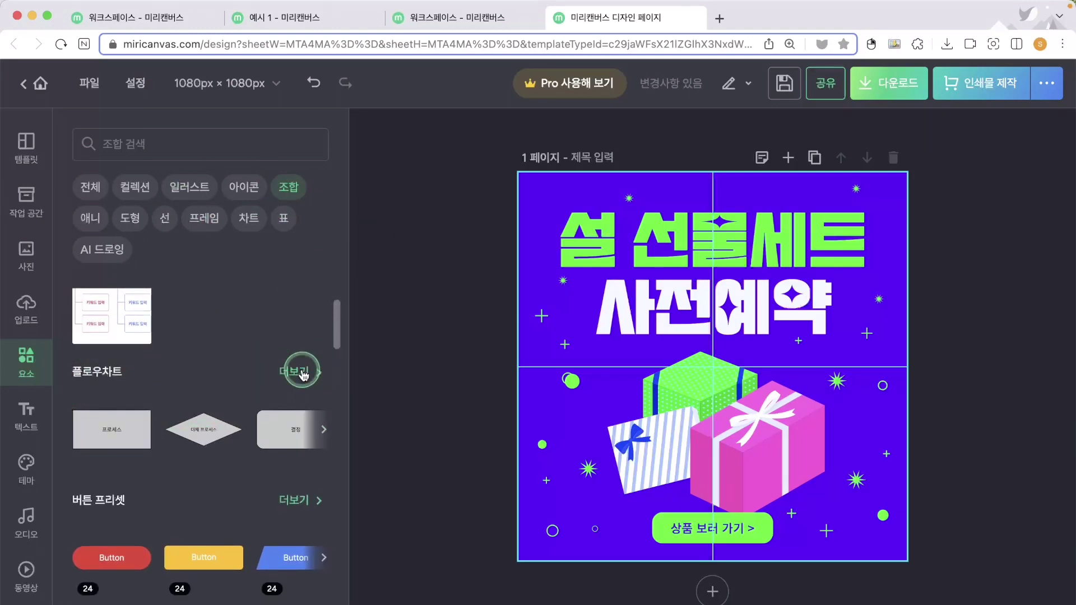
click(303, 374)
scroll(221, 548, down, 5)
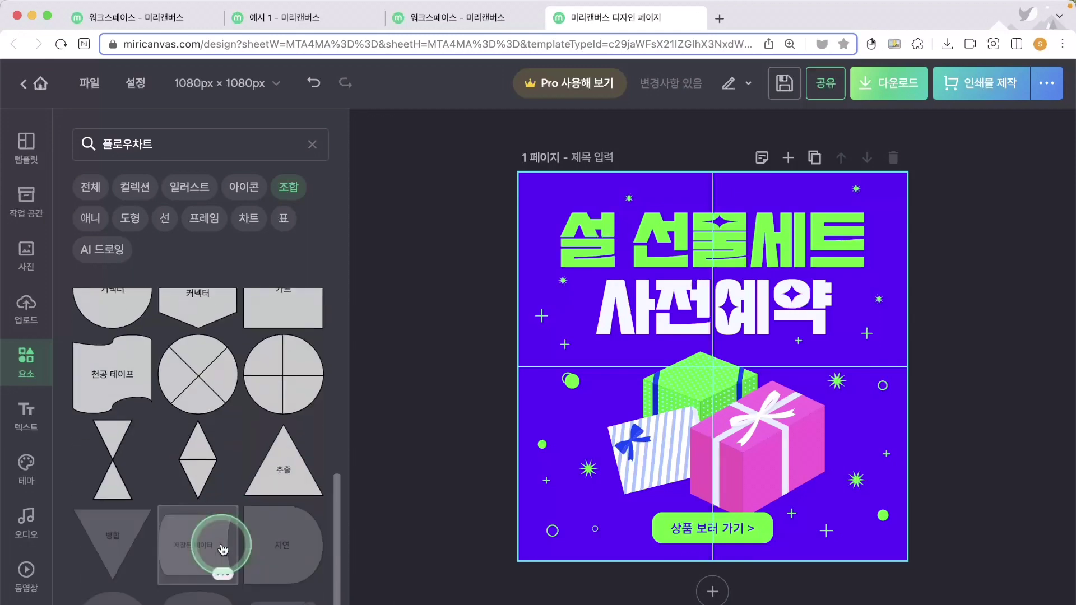
scroll(219, 547, down, 2)
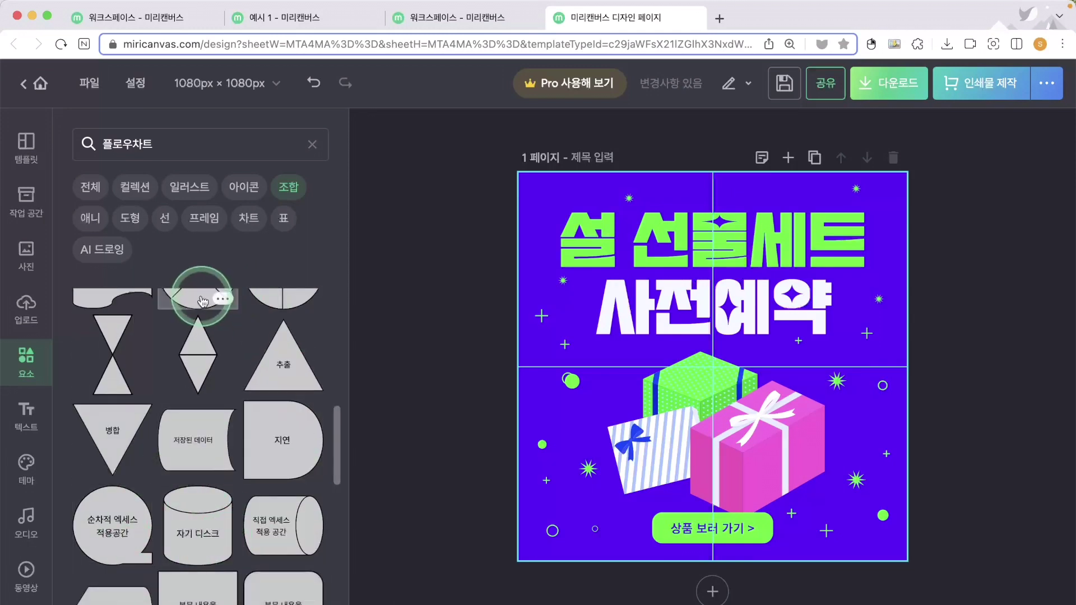
click(312, 144)
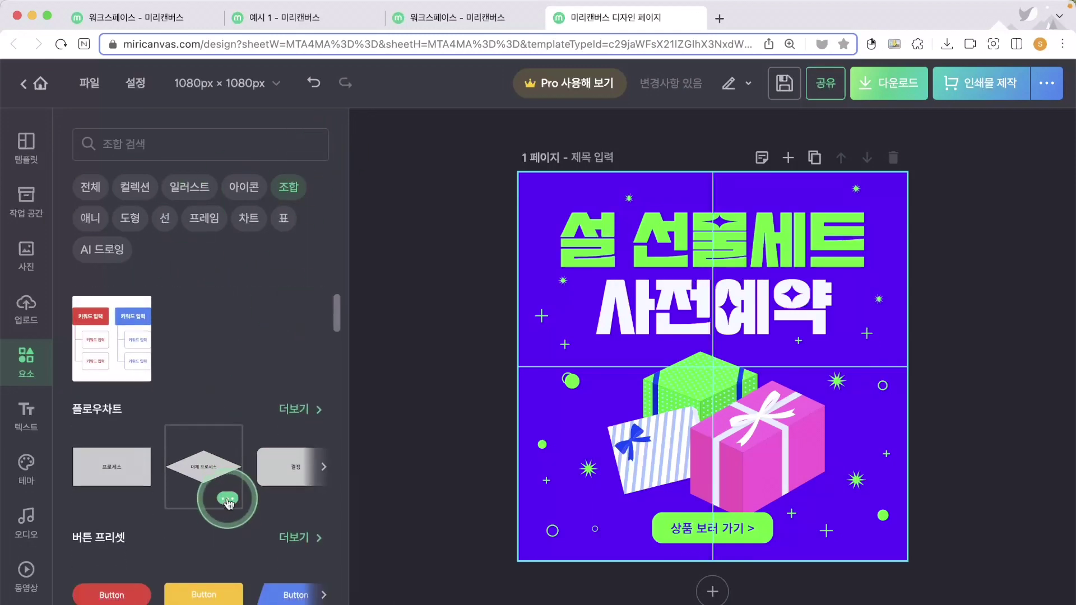
List all "버튼 프리셋" elements and open the "둥근사각형 형태의 버튼" collection
click(307, 538)
click(723, 535)
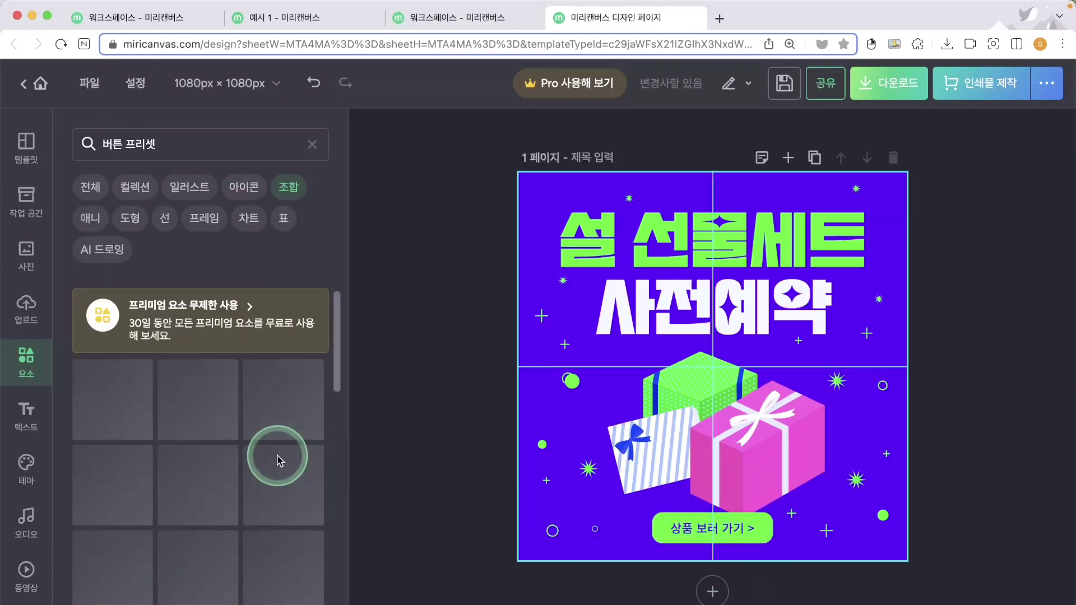
scroll(278, 460, down, 5)
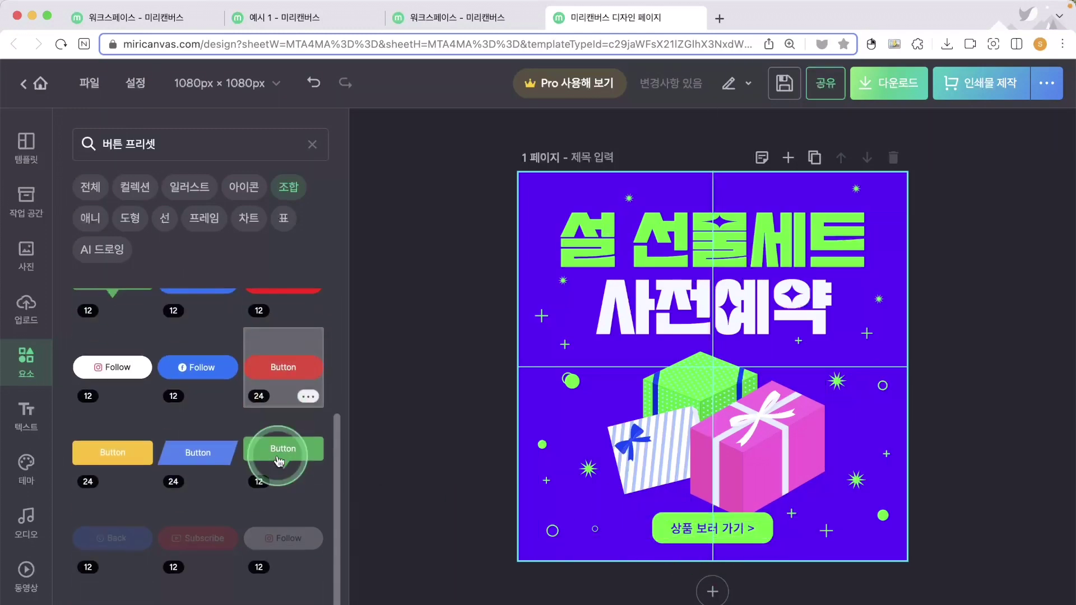
click(120, 451)
Place a rounded-rectangle button on the design, replace its text with "ㅇㄴㄹㅇㄴ", and undo the addition
drag(161, 363, 761, 392)
click(723, 368)
text(ㅇㄴㄹㅇㄴ)
click(966, 462)
key(ctrl+z)
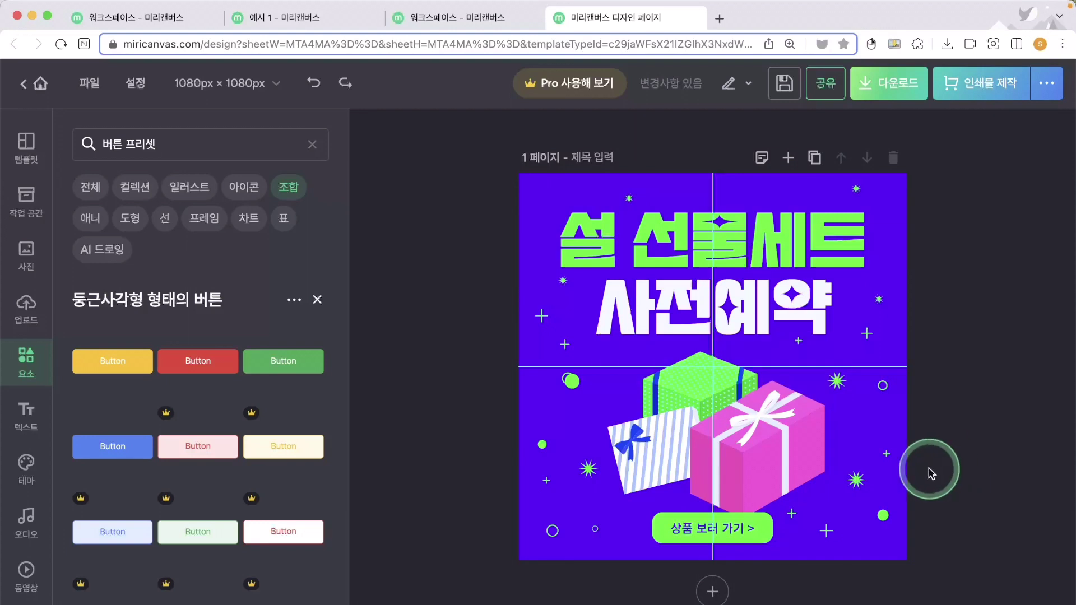
Clear the button search, list all "스마트 오브젝트" combinations, and look through the diagram layouts
click(312, 144)
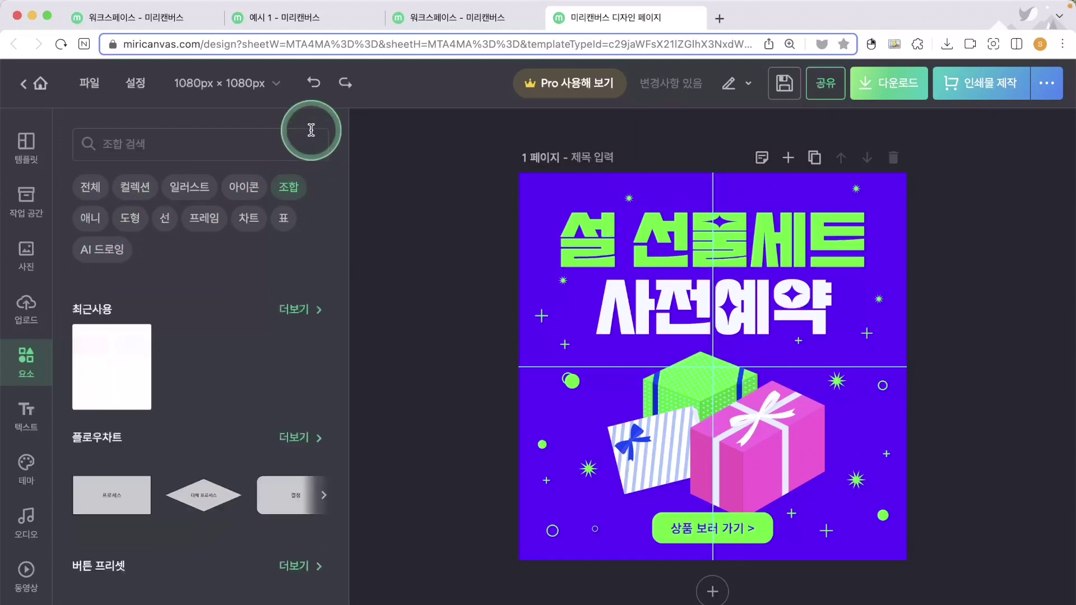
scroll(258, 485, down, 10)
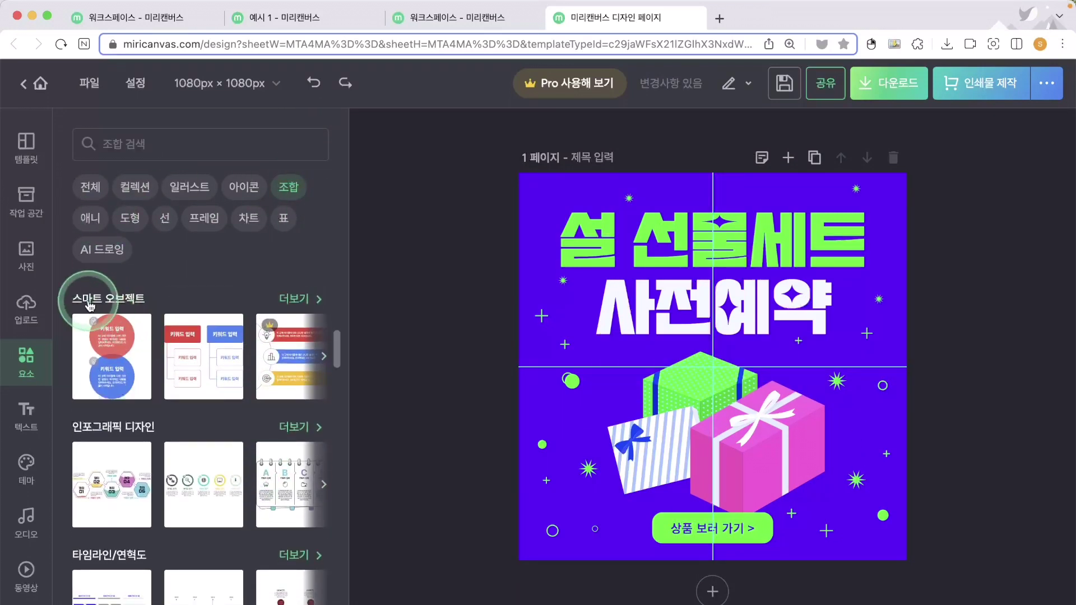
click(305, 302)
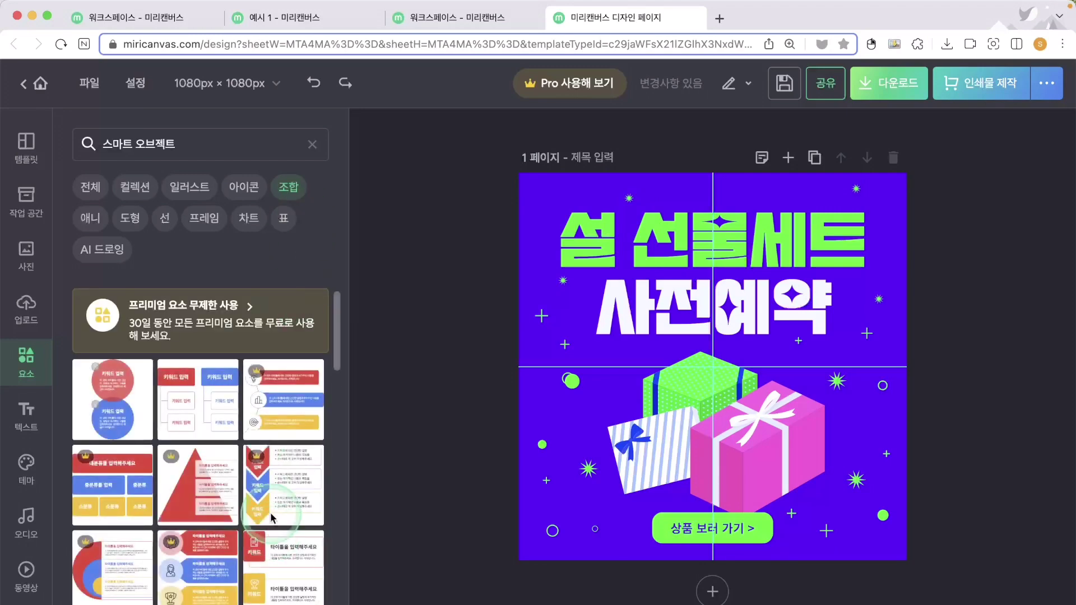
scroll(215, 420, down, 2)
click(214, 419)
scroll(214, 421, down, 5)
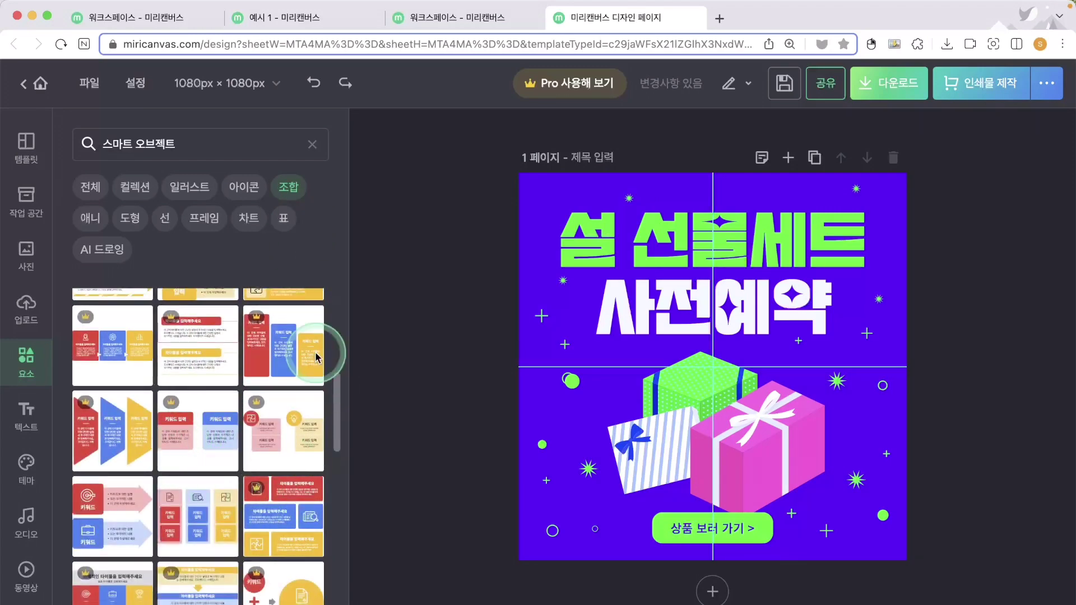
scroll(209, 521, down, 1)
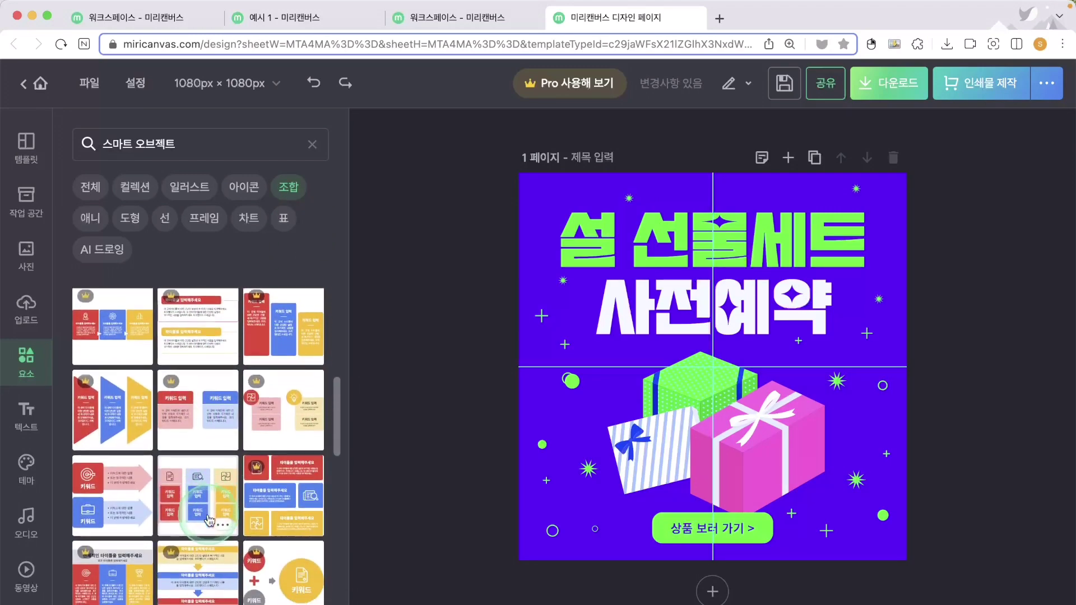
Place the three-column icon-and-keyword smart object on the design and delete it again
click(207, 508)
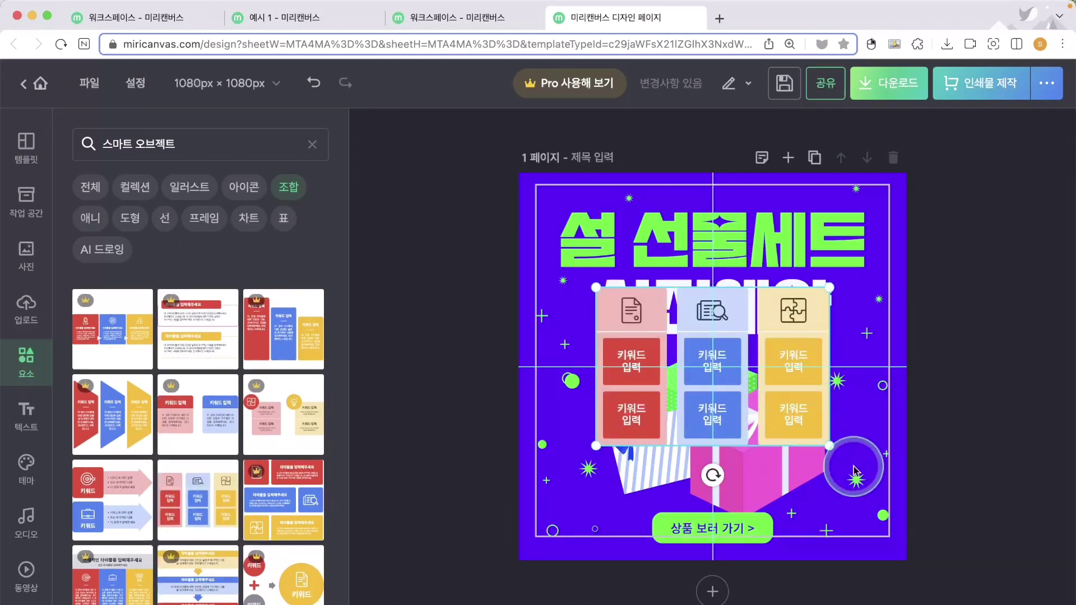
key(Delete)
drag(876, 416, 752, 393)
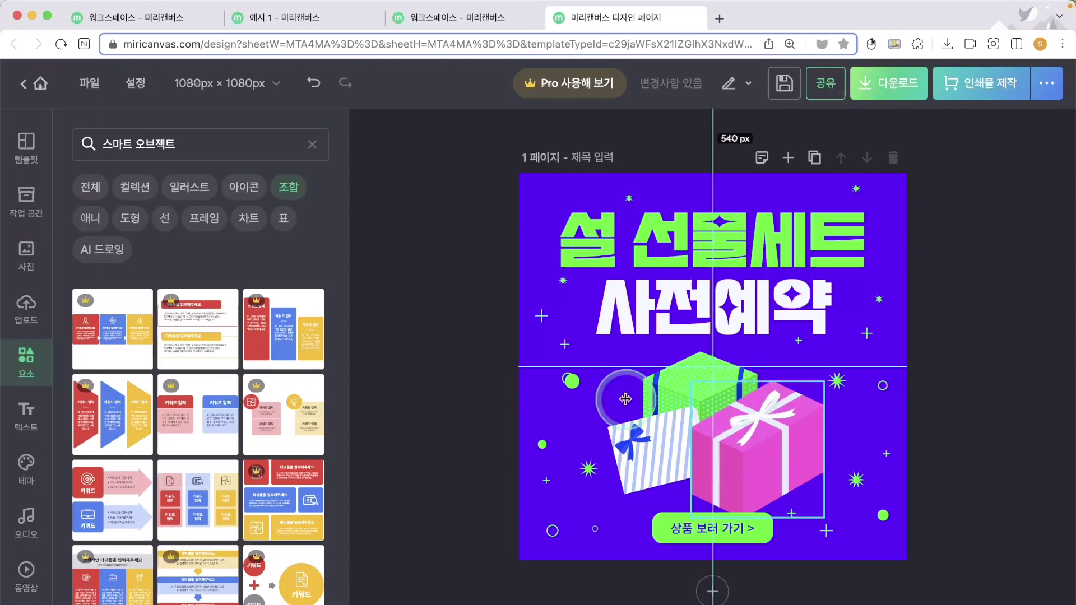
Look through the remaining smart object layouts and clear the "스마트 오브젝트" search
scroll(246, 453, down, 2)
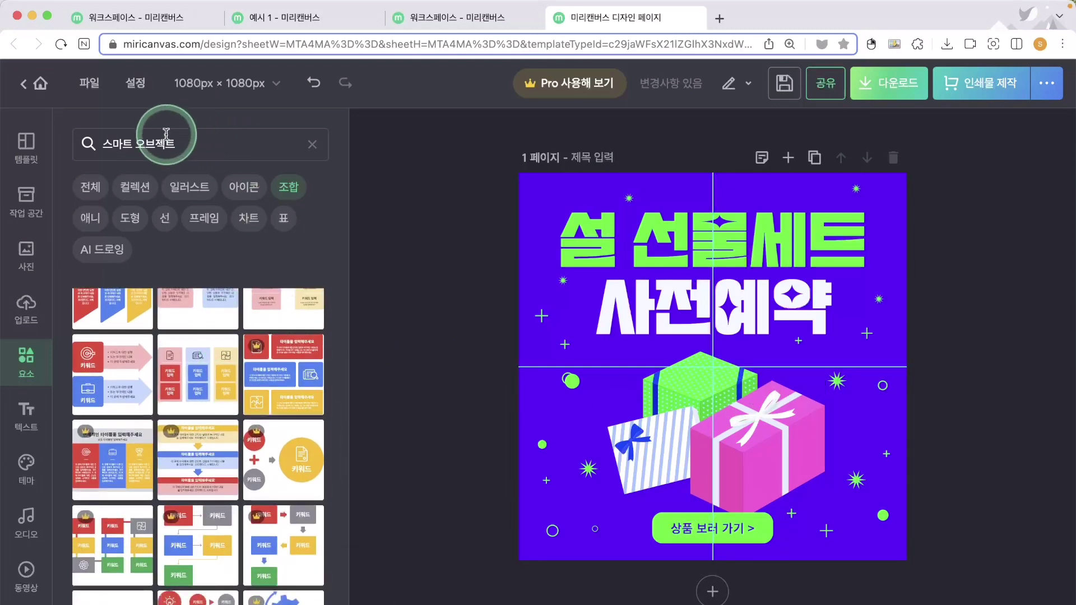
scroll(169, 471, down, 3)
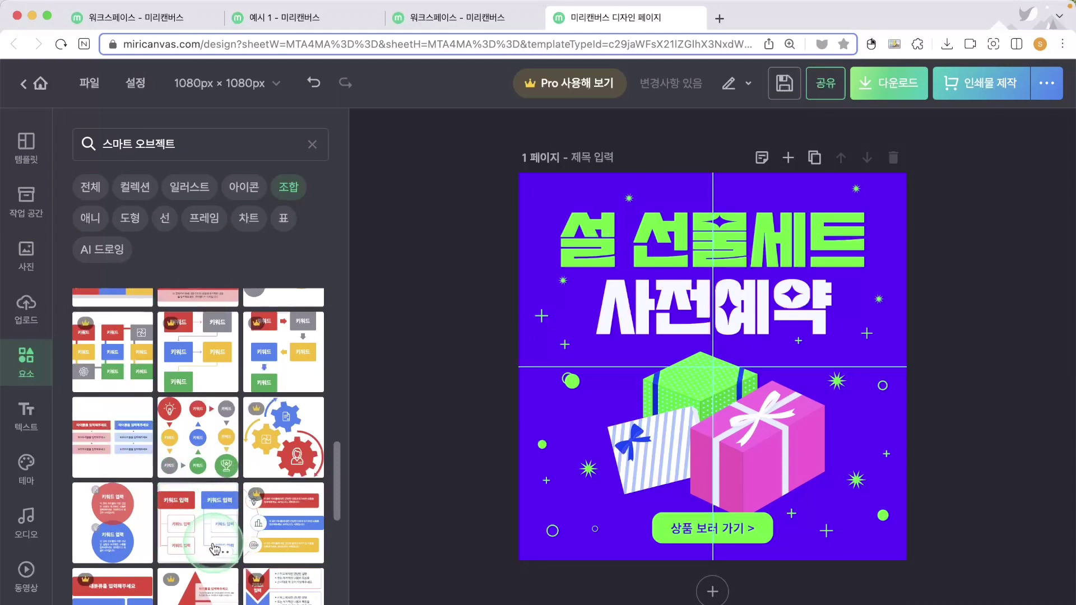
click(352, 530)
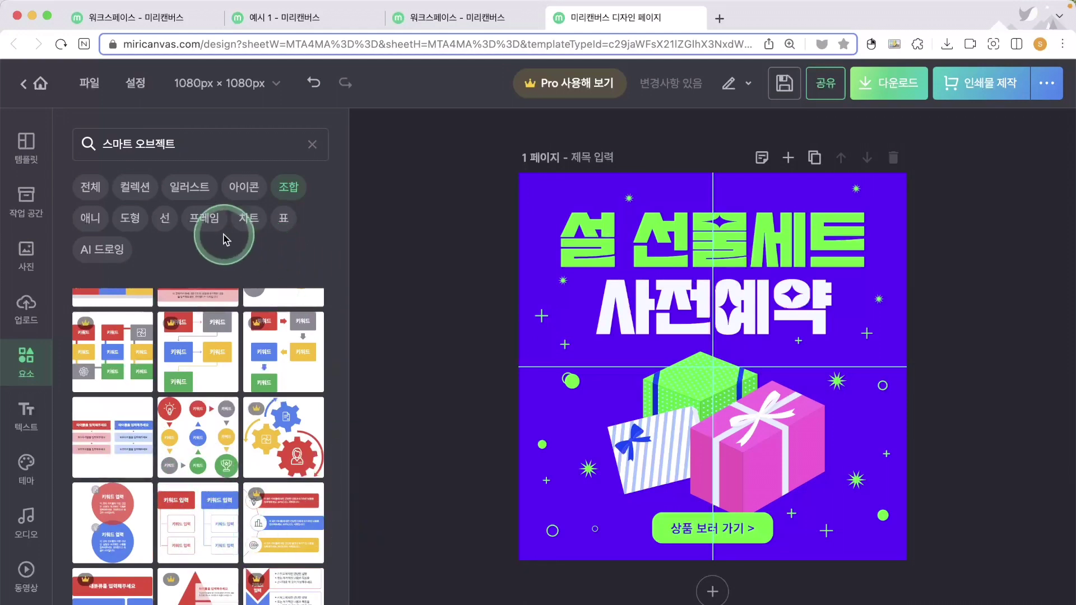
click(313, 148)
Browse the infographic, timeline, map and quadrant combinations, and list all "말풍선" elements
scroll(247, 463, down, 5)
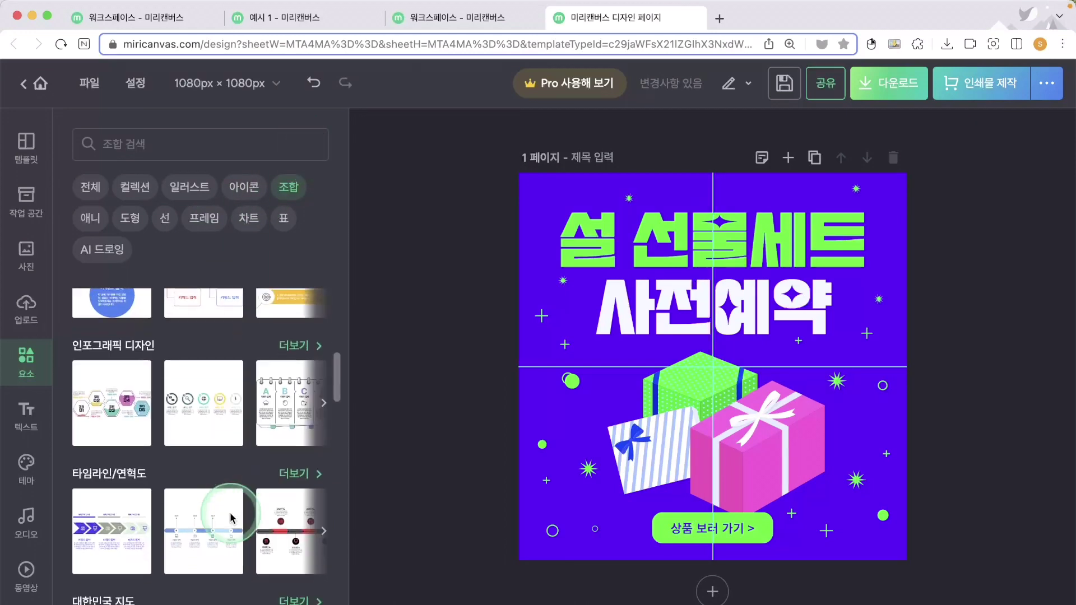
scroll(179, 456, down, 7)
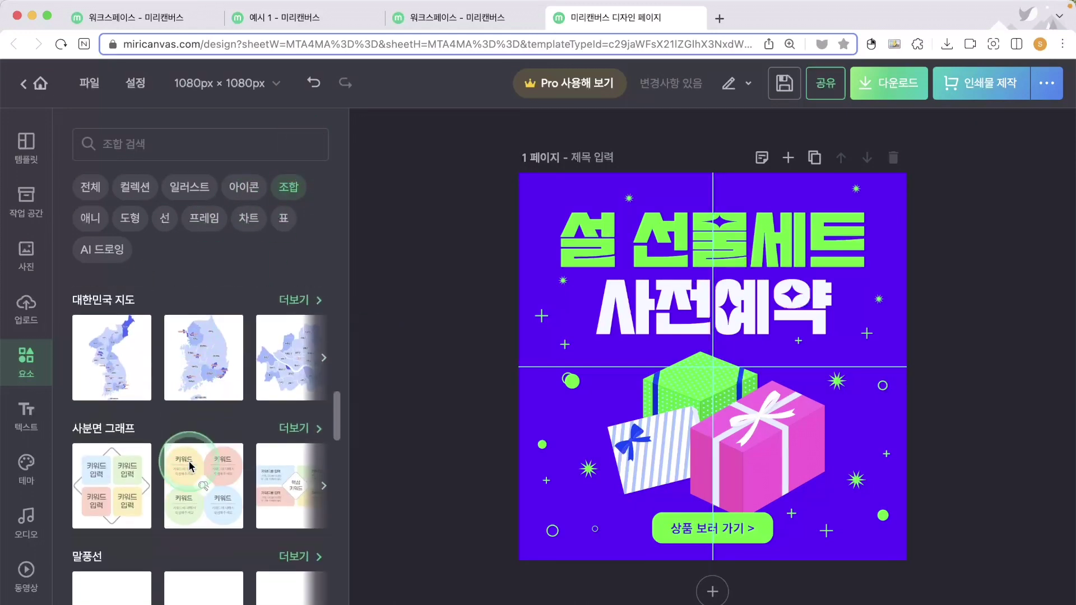
scroll(202, 504, down, 3)
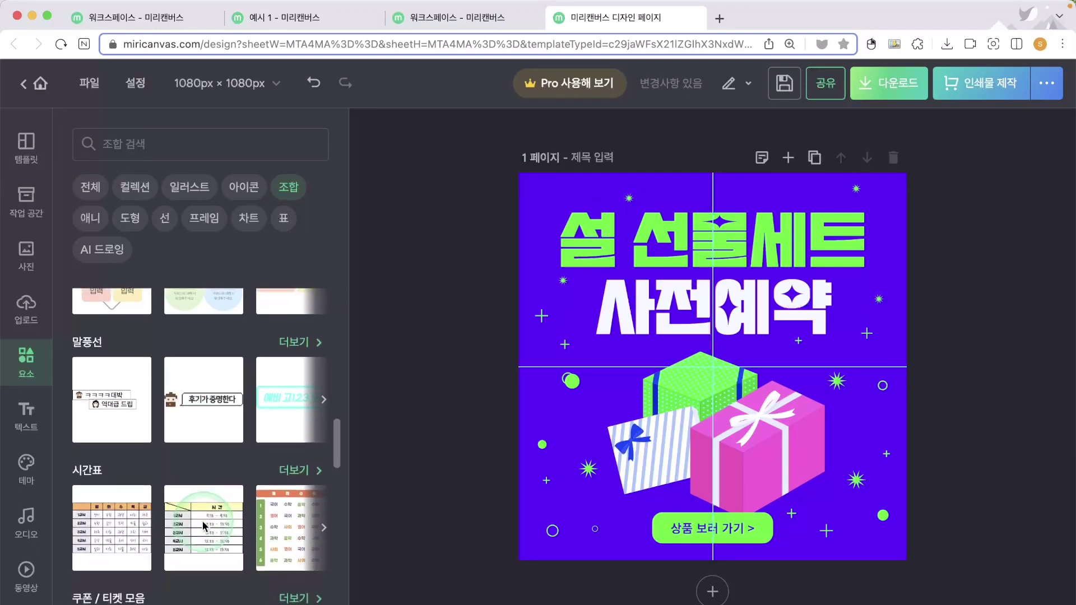
click(301, 306)
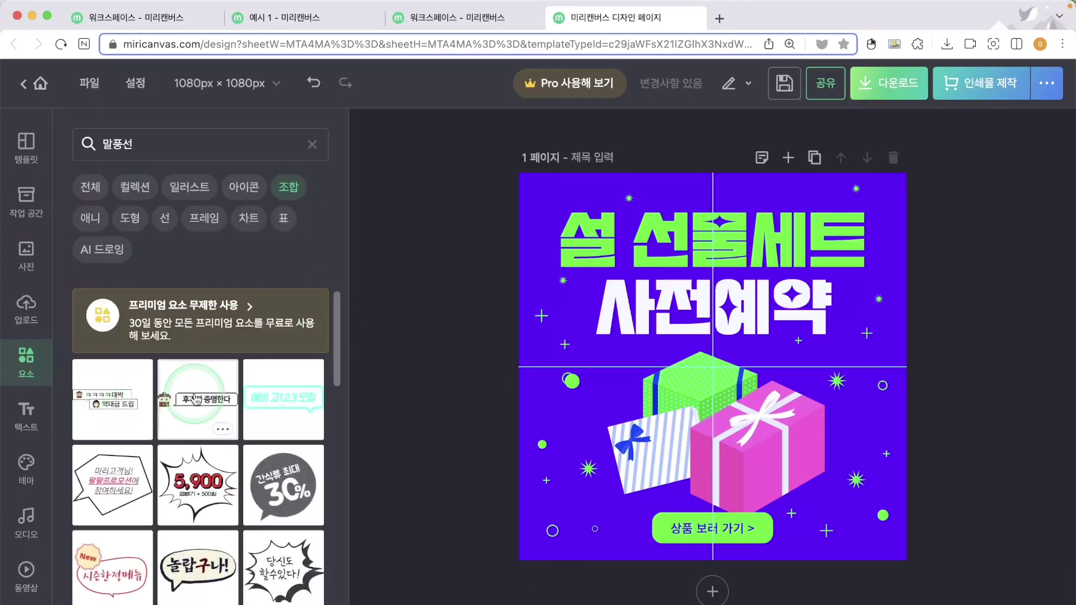
Look through the speech bubble combinations and clear the "말풍선" search
click(174, 473)
scroll(225, 442, down, 3)
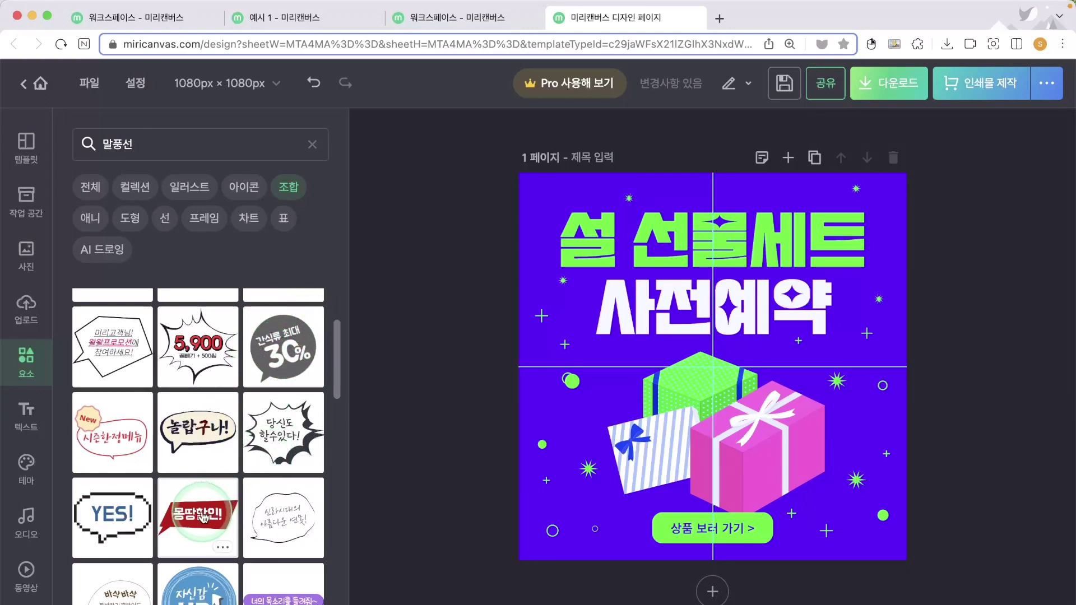
scroll(203, 518, down, 5)
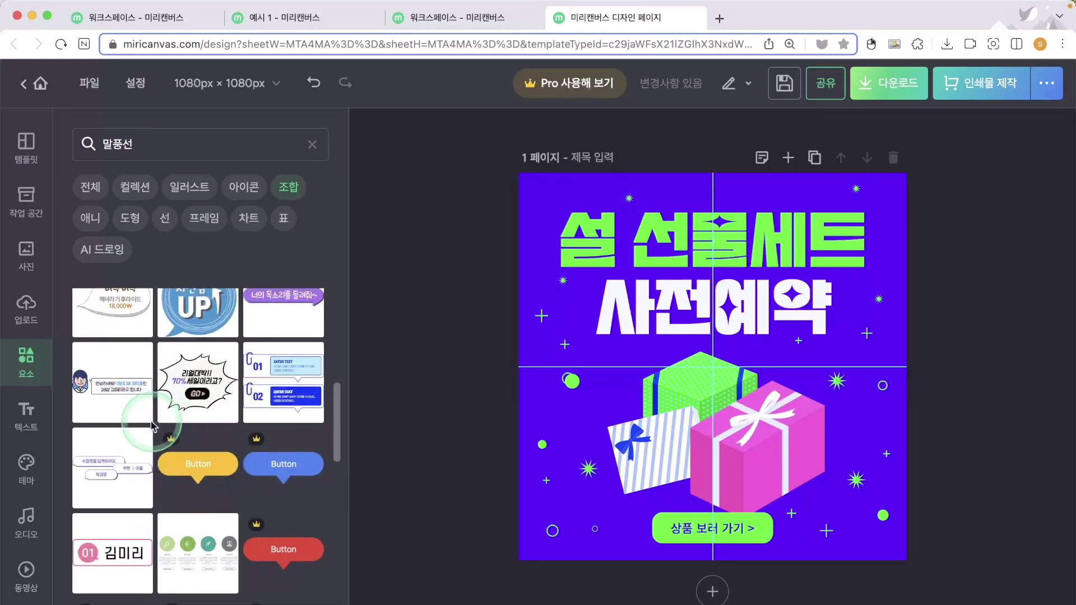
scroll(247, 554, down, 5)
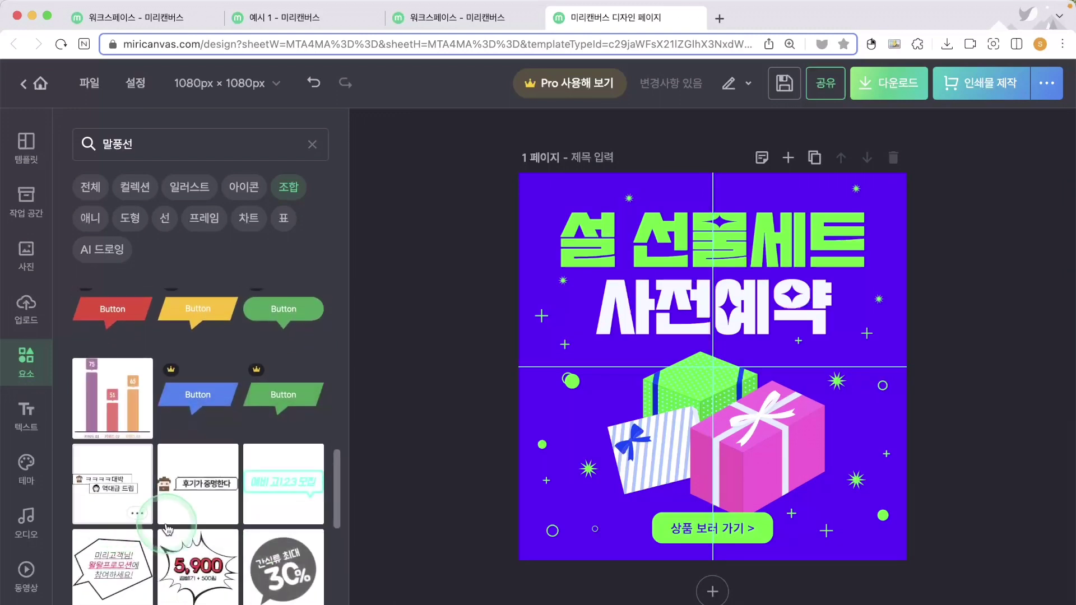
click(318, 148)
Browse the timetable, coupon/ticket and clothing size guide groups among the combination elements
scroll(233, 535, down, 10)
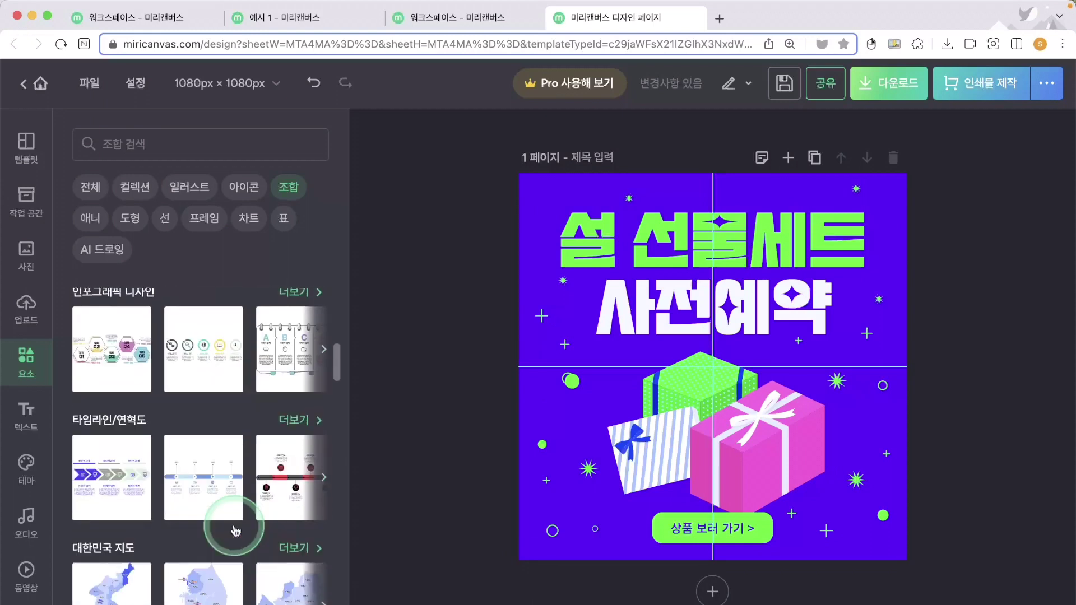
scroll(234, 530, down, 10)
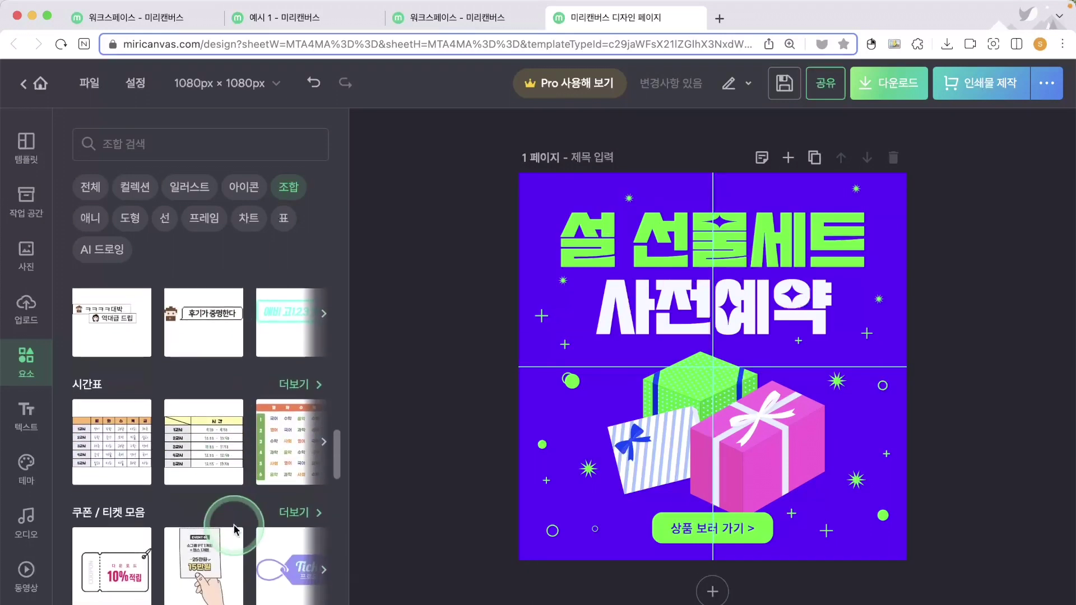
scroll(234, 529, down, 2)
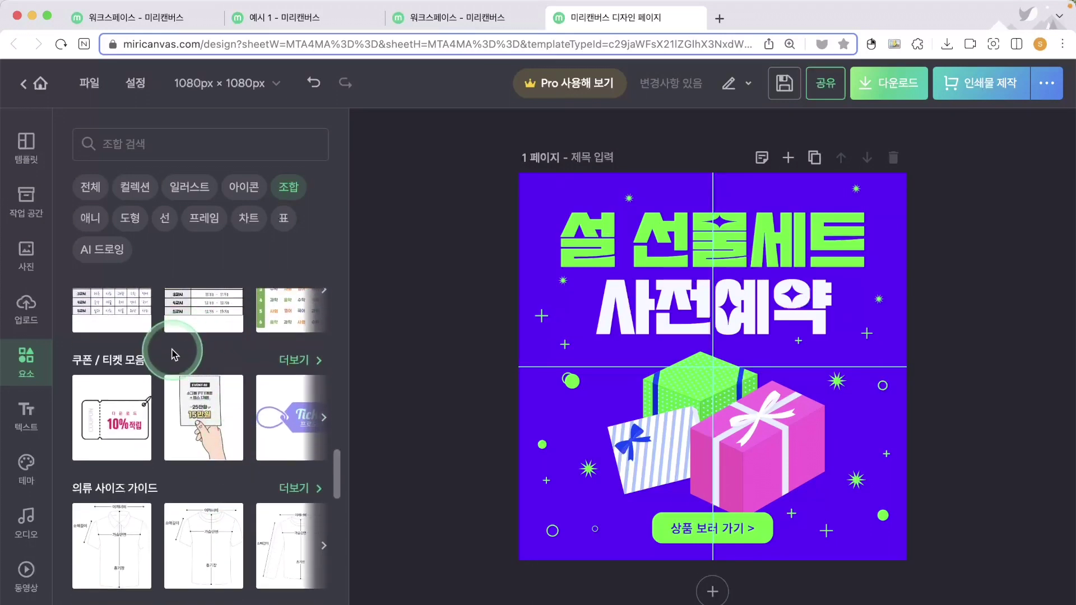
click(318, 370)
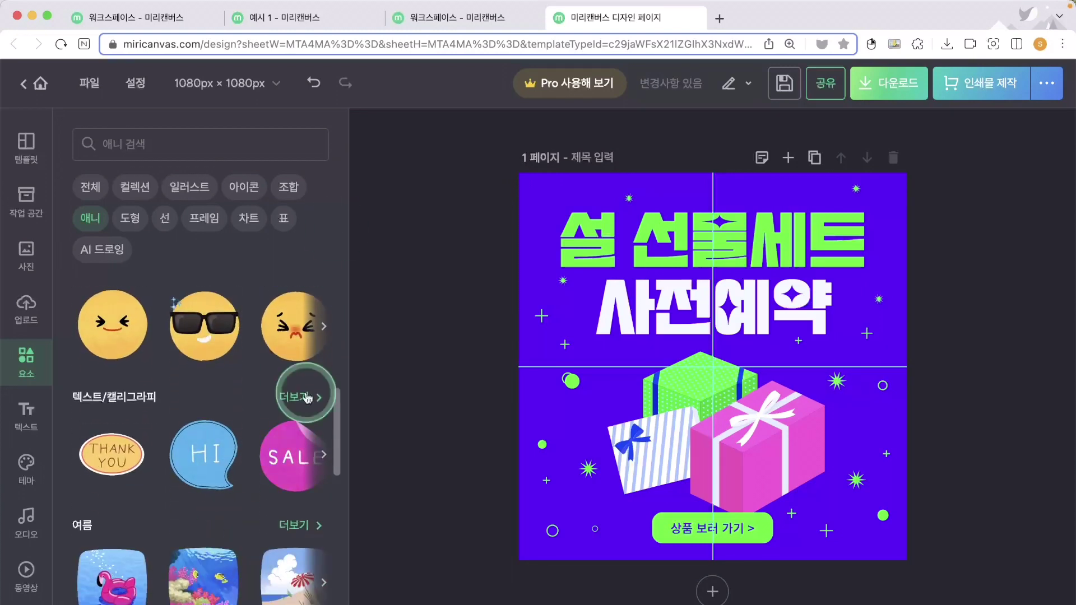
Look through the animated elements and return to the "효과/이펙트" group
scroll(232, 408, down, 6)
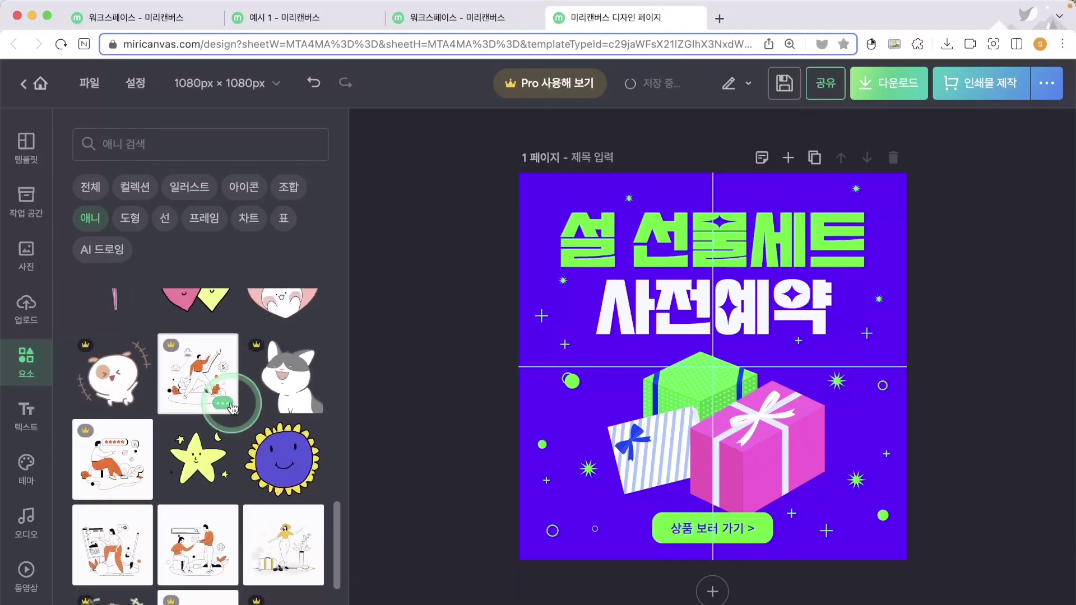
scroll(233, 407, up, 5)
scroll(233, 407, up, 4)
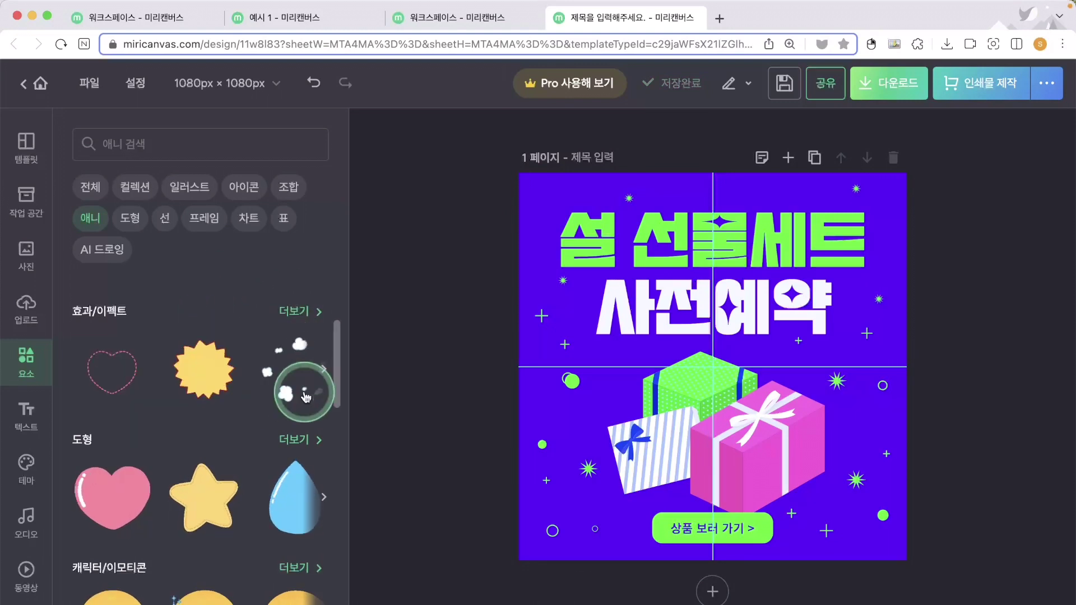
Place the white cloud burst animation on the design, shrink it, and rotate it beside the button below the pink gift box
drag(390, 379, 764, 293)
drag(806, 387, 826, 587)
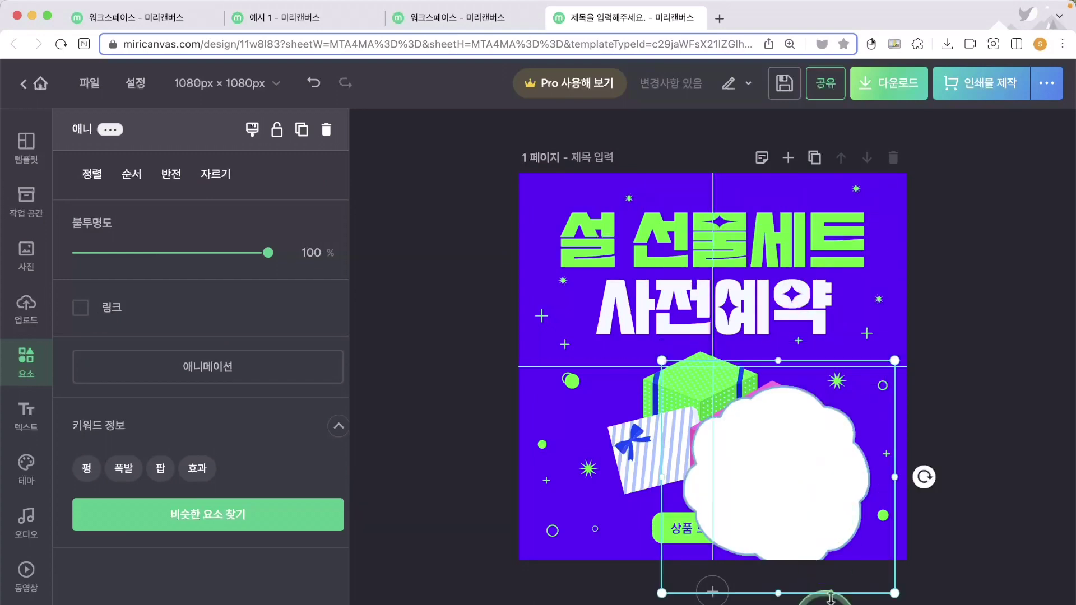
drag(924, 477, 773, 513)
click(973, 468)
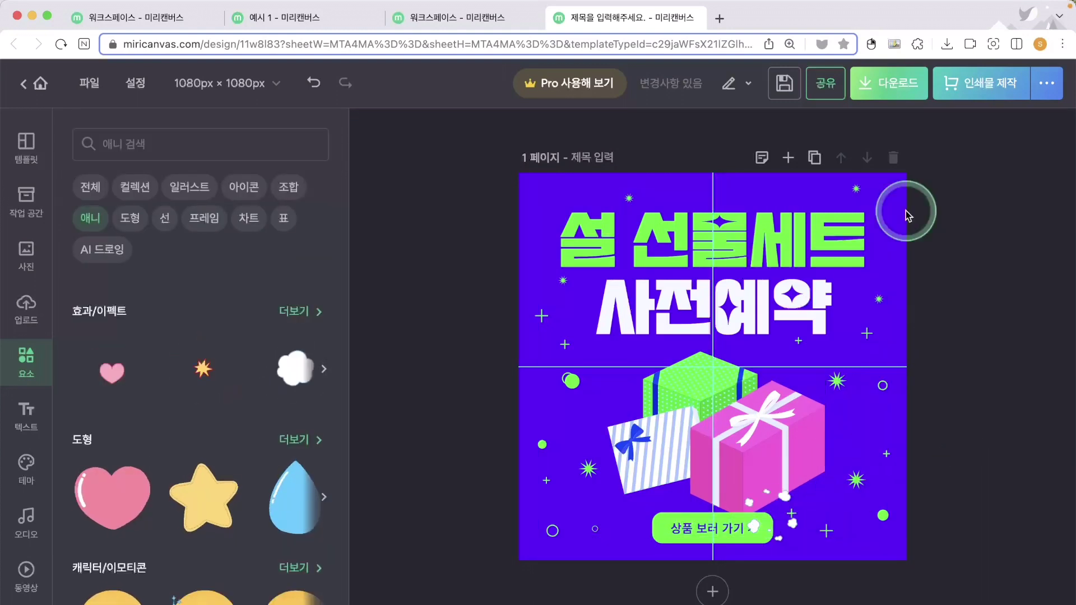
Open the download options for video and choose GIF as the file format
click(877, 83)
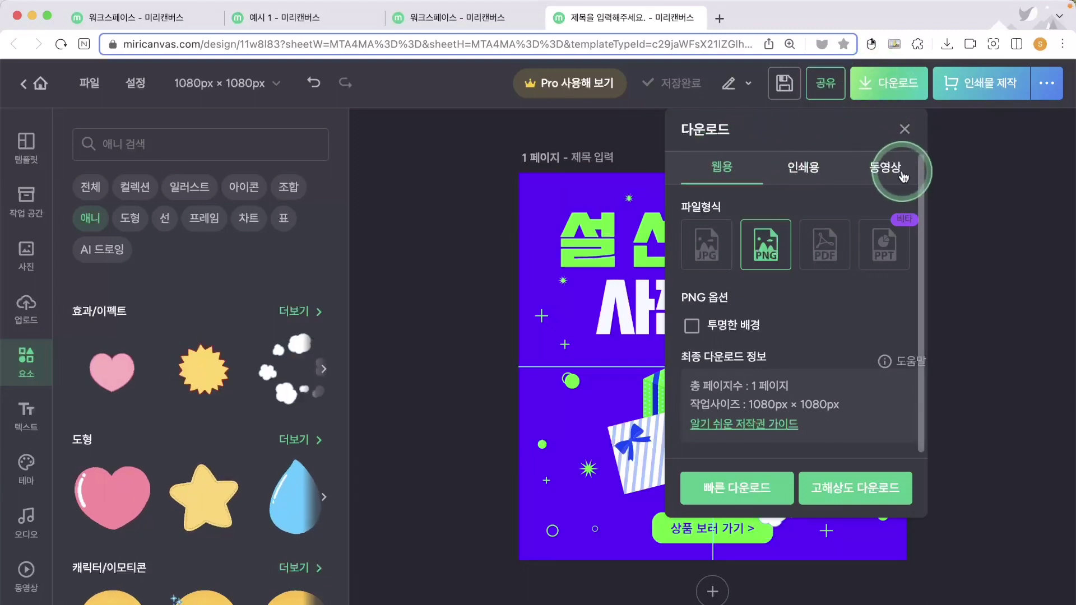
click(877, 169)
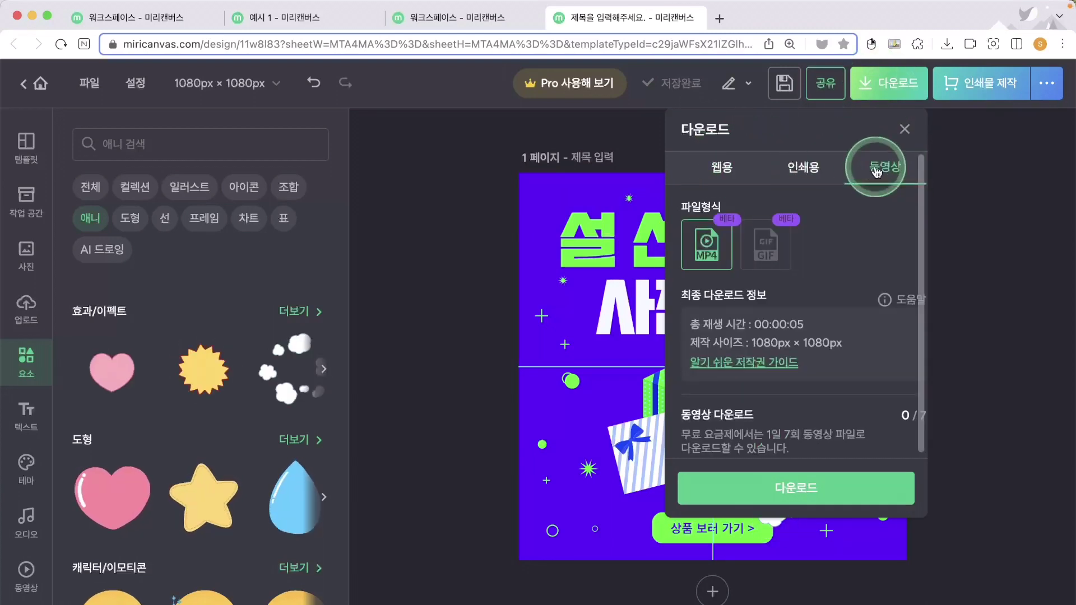
click(765, 246)
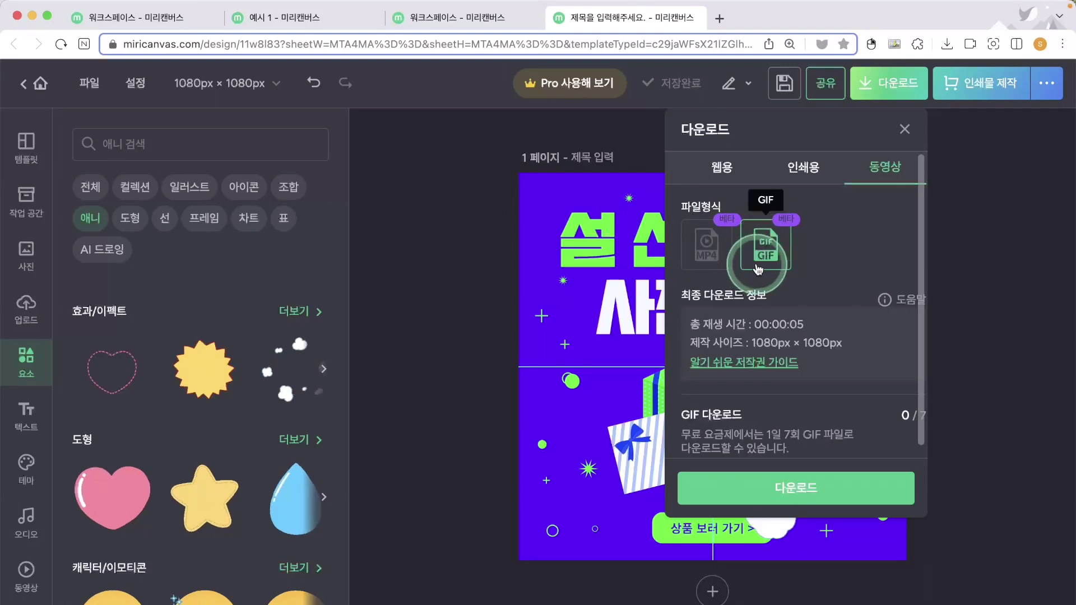
click(801, 323)
scroll(803, 328, down, 1)
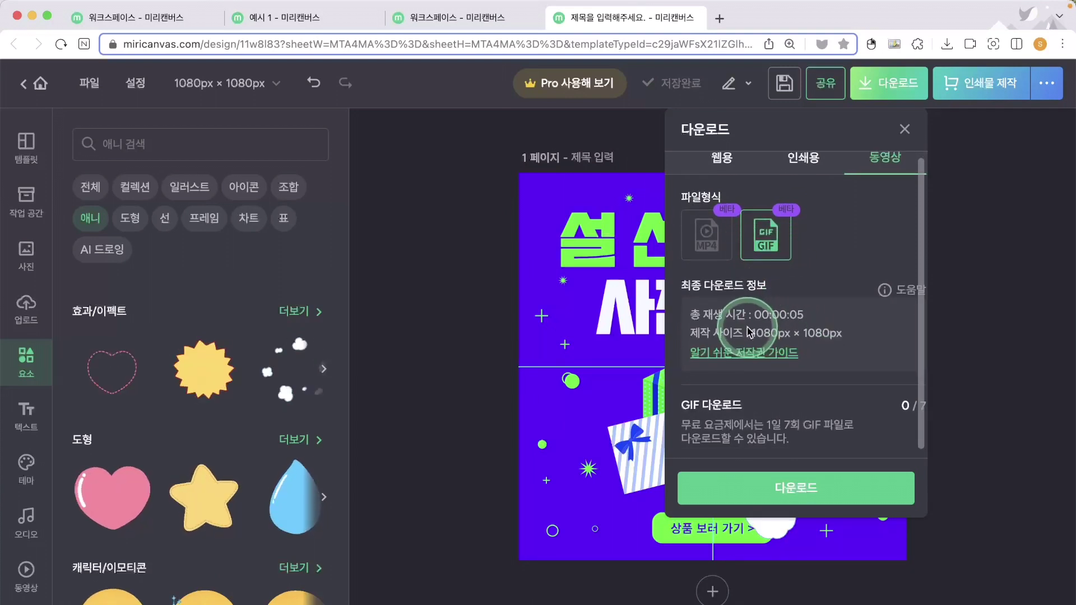
click(709, 428)
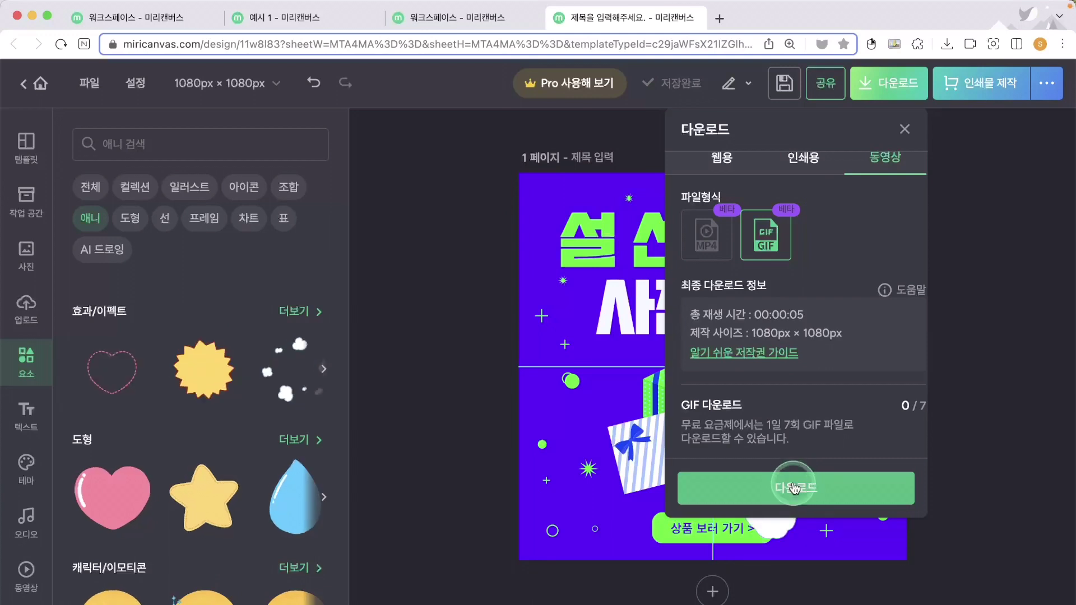
Download the design as a GIF, check its playback, and close the GIF preview and the print-product offer
click(795, 488)
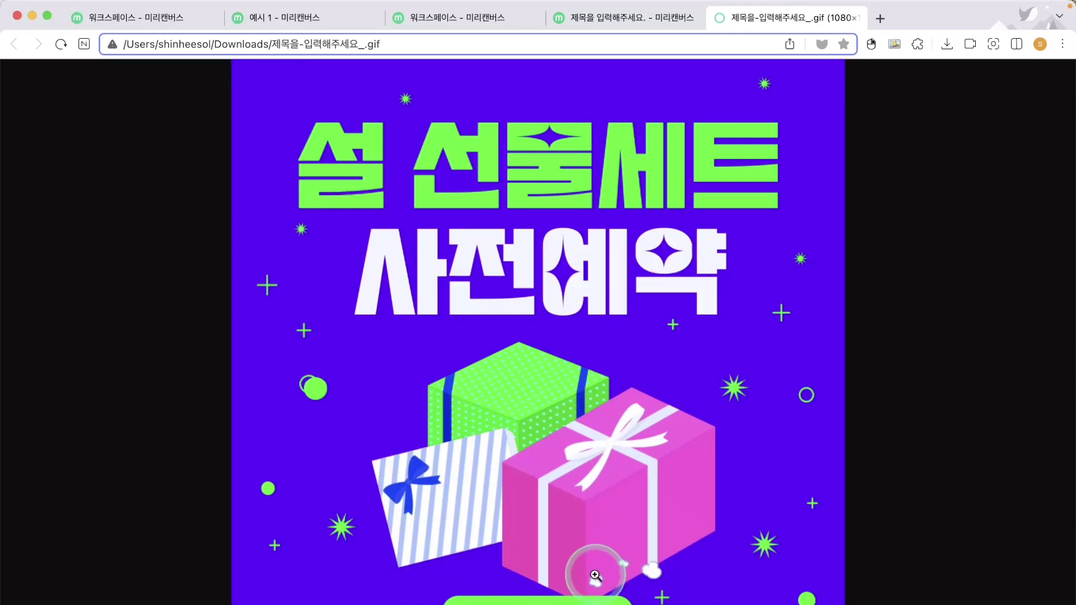
click(856, 19)
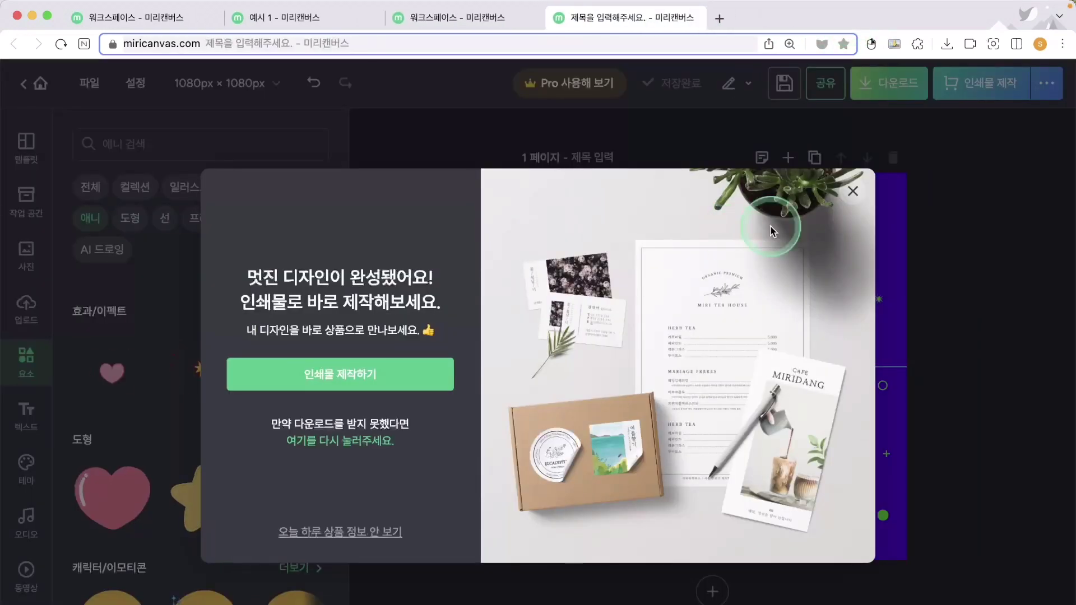
click(853, 191)
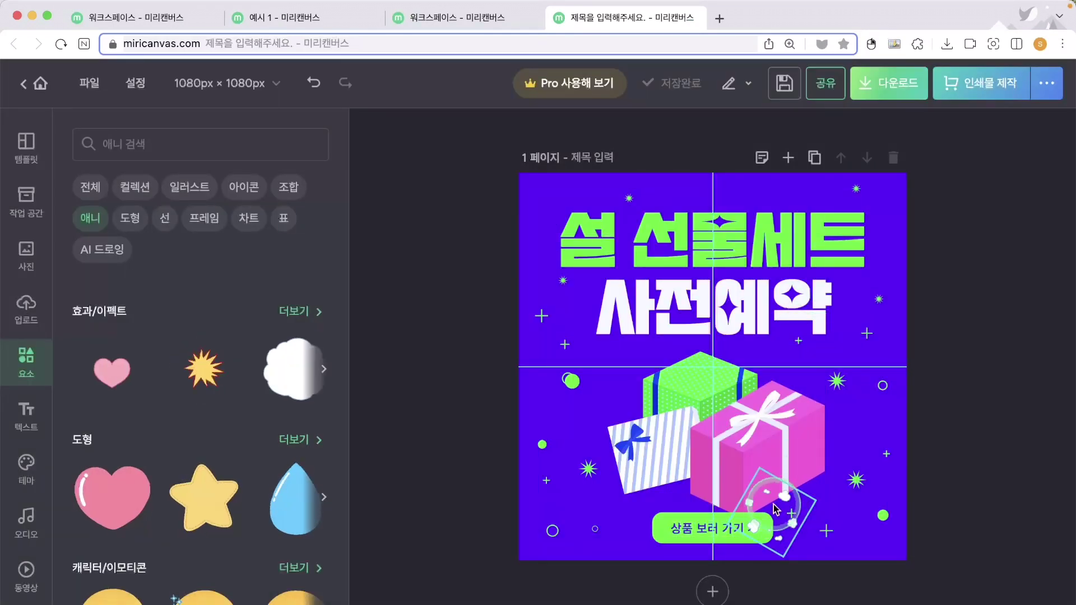
Remove the cloud burst animation from the design and show the square social media templates
click(980, 280)
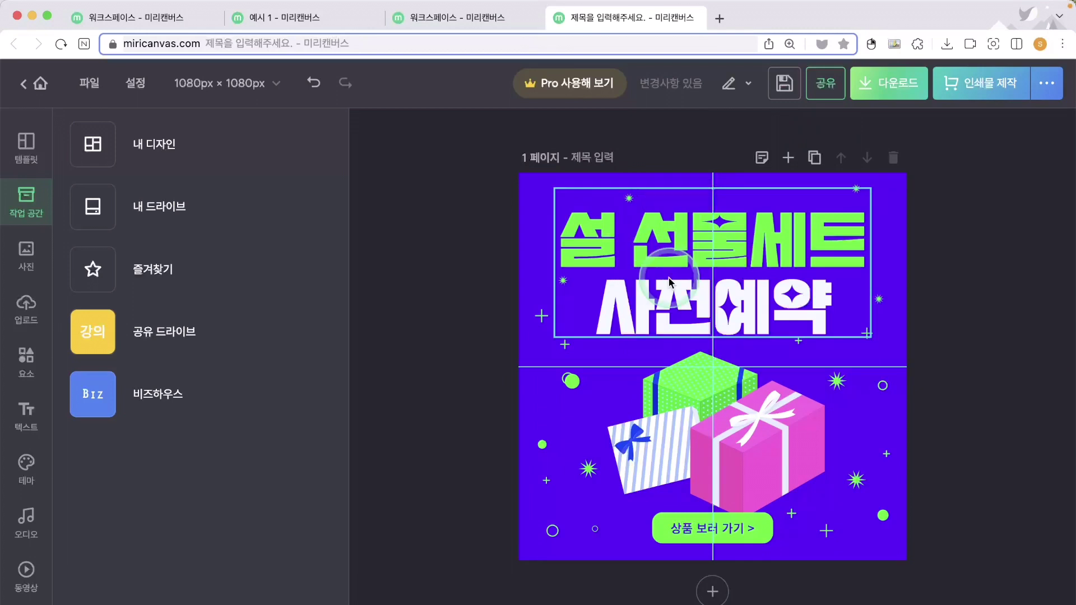
click(27, 147)
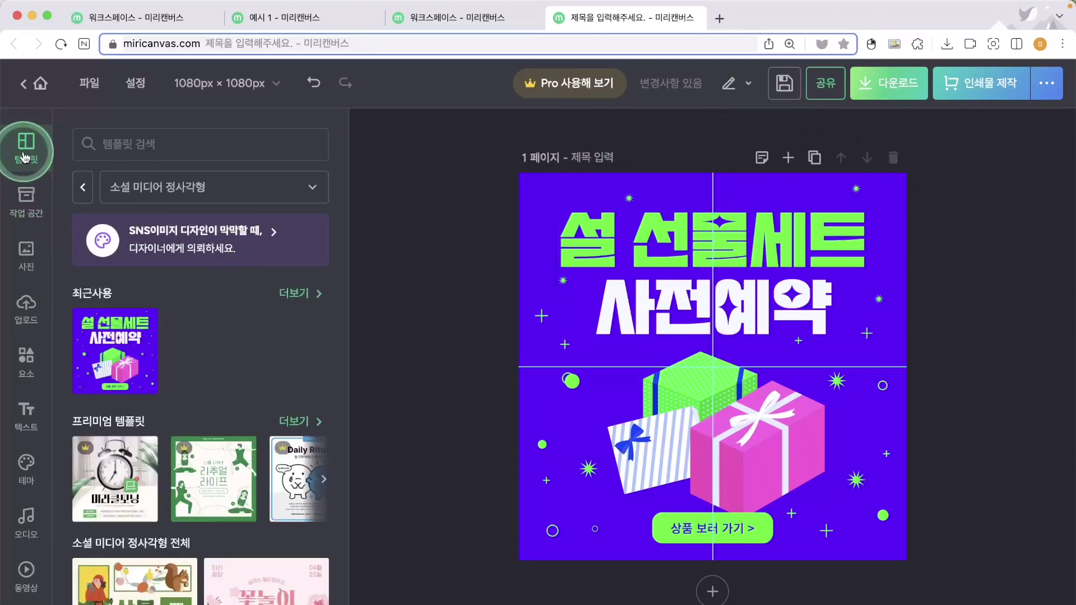
Browse the full list of square social media templates
scroll(228, 370, down, 5)
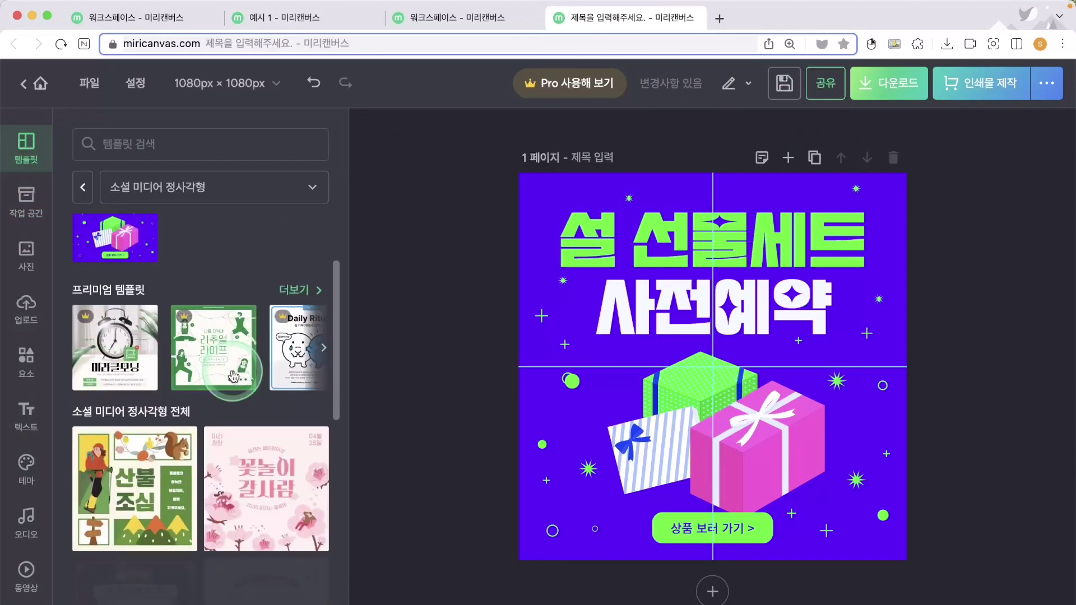
scroll(121, 563, down, 4)
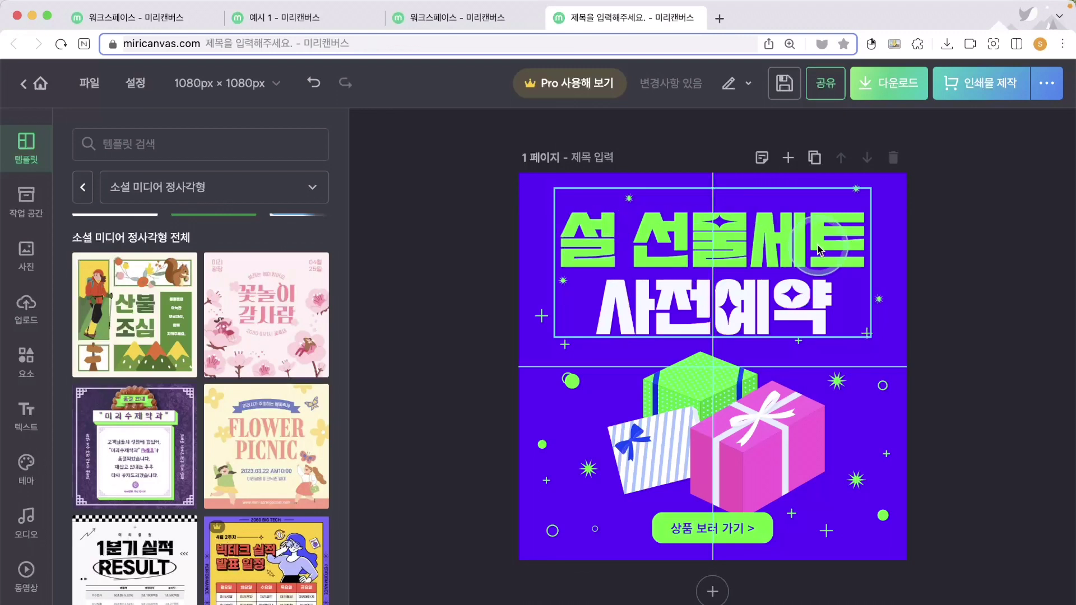
Duplicate the title text block below the original and delete the 설 선물세트 line from the copy, keeping 사전예약
click(689, 320)
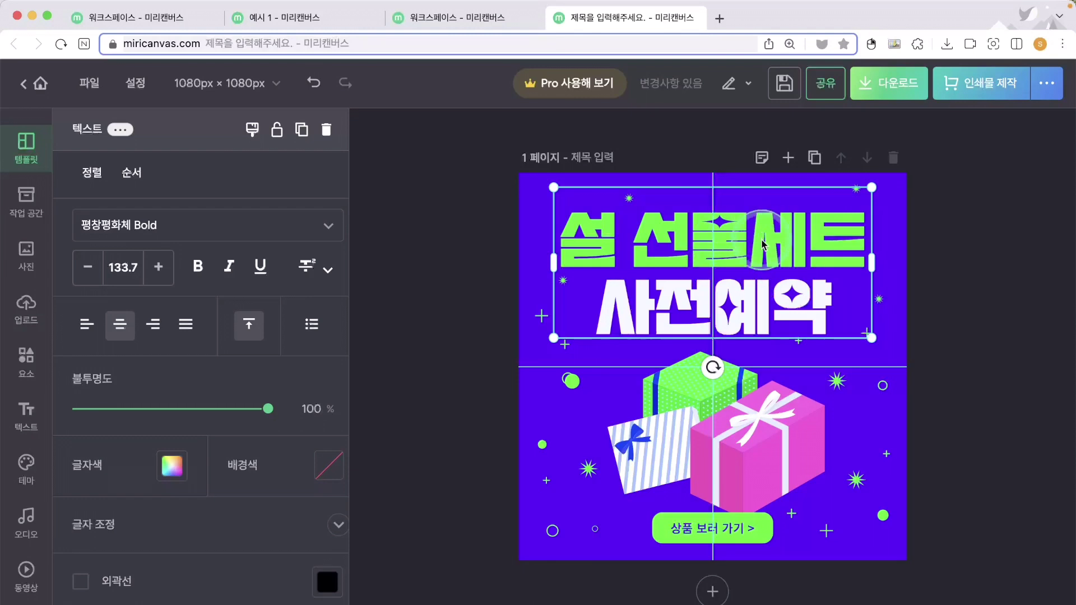
drag(763, 312, 765, 378)
double_click(773, 359)
click(605, 345)
click(542, 303)
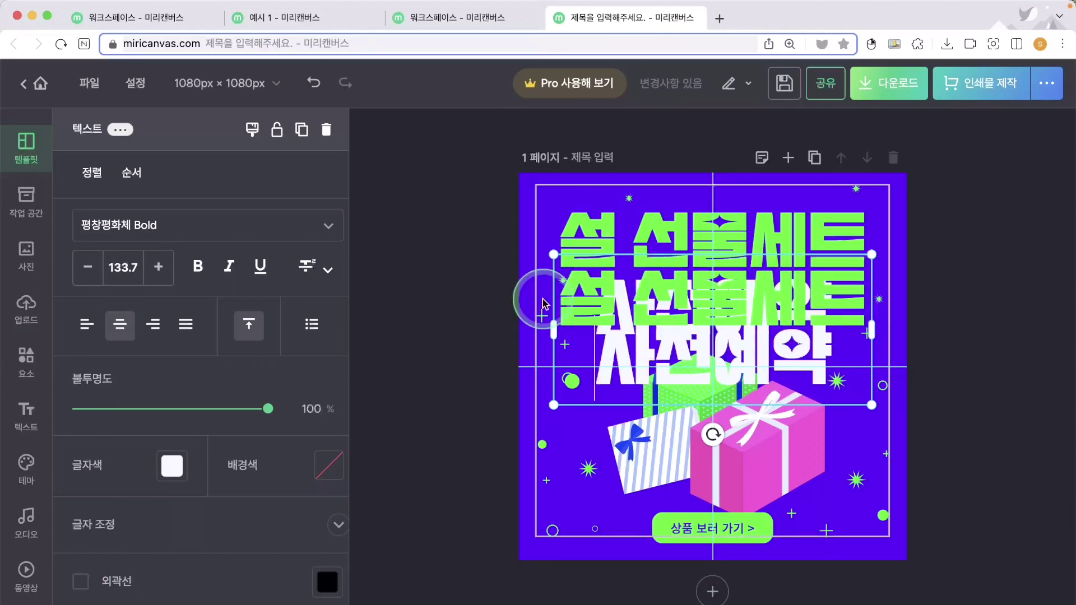
key(BackSpace)
key(BackSpace)
key(BackSpace)
key(BackSpace)
key(BackSpace)
key(BackSpace)
key(BackSpace)
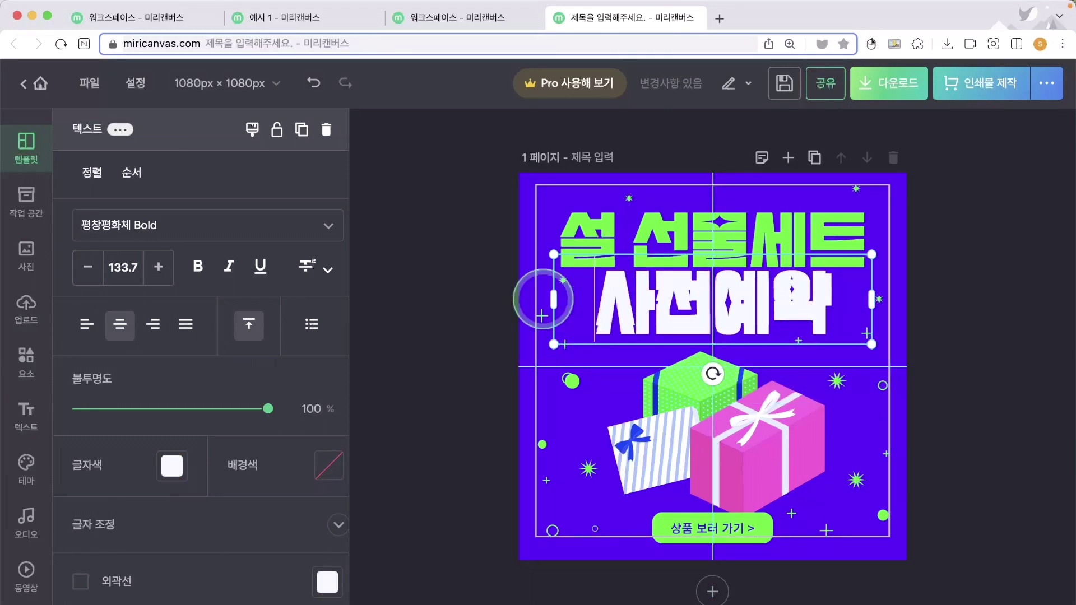
Delete the 사전예약 line from the original title block, keeping only the green 설 선물세트
click(988, 264)
double_click(858, 236)
drag(869, 237, 869, 309)
key(BackSpace)
click(883, 308)
Try aligning the two title text blocks to their vertical middle and undo the alignment
click(805, 256)
click(799, 313)
click(784, 240)
shift+click(799, 290)
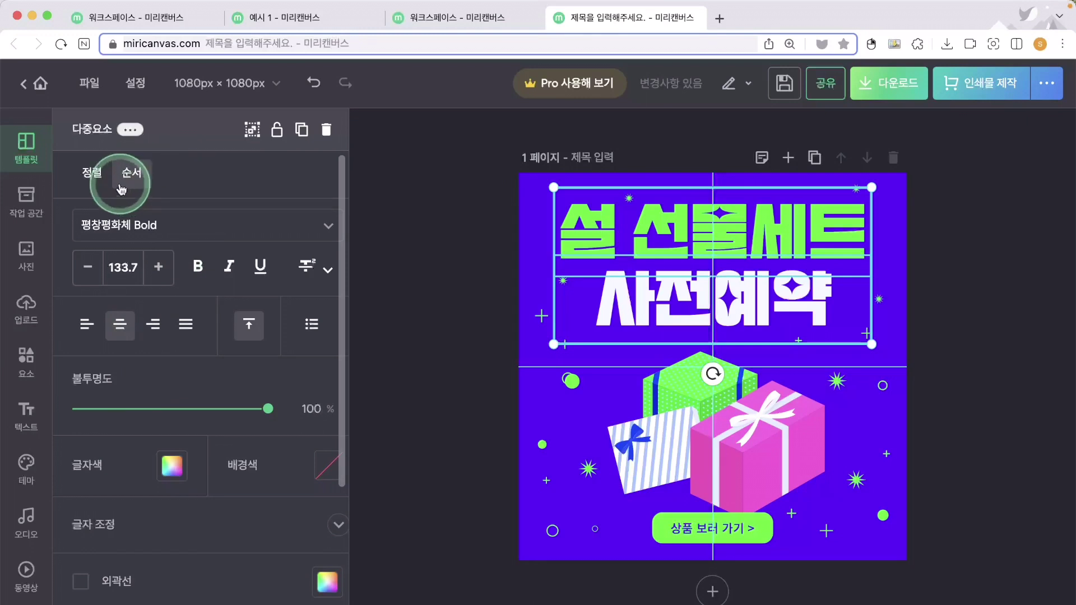
click(92, 172)
click(229, 252)
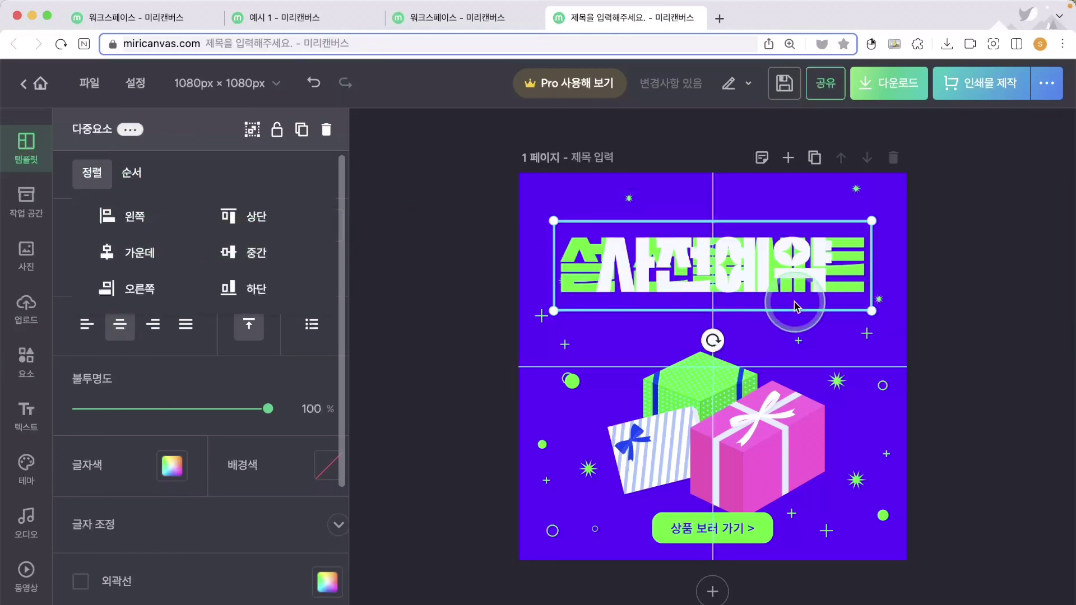
click(878, 310)
key(super+z)
click(971, 272)
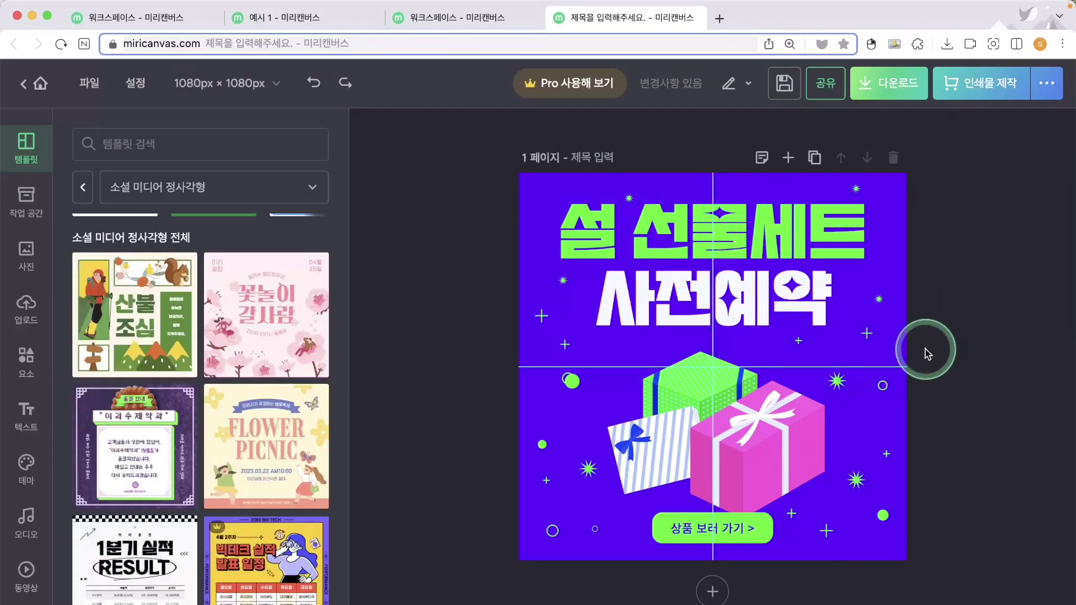
Check the green and white title lines as two independent text boxes
click(637, 244)
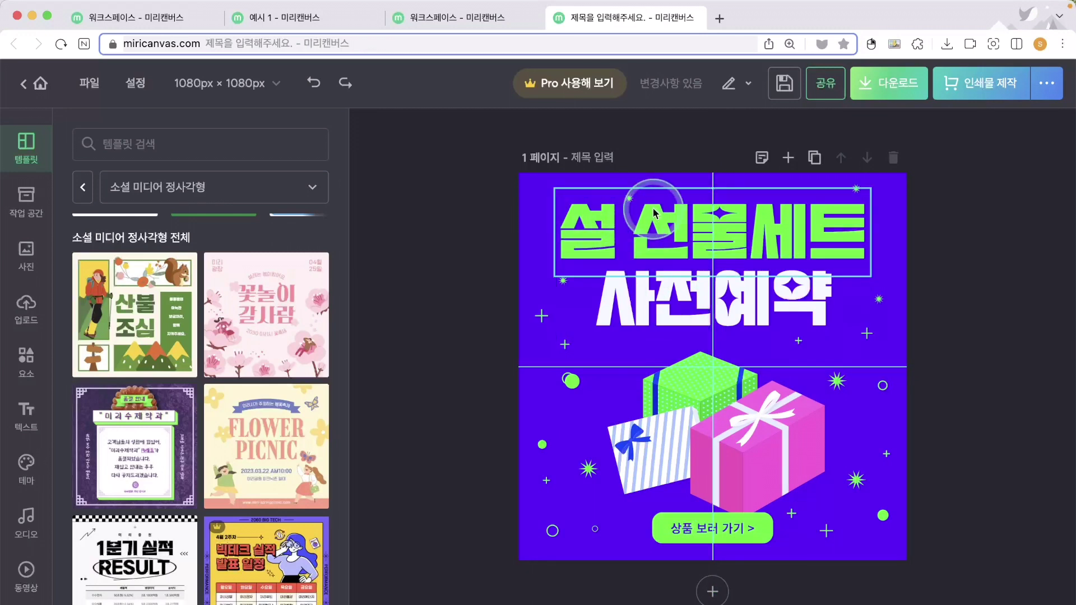
click(915, 220)
click(648, 230)
click(745, 297)
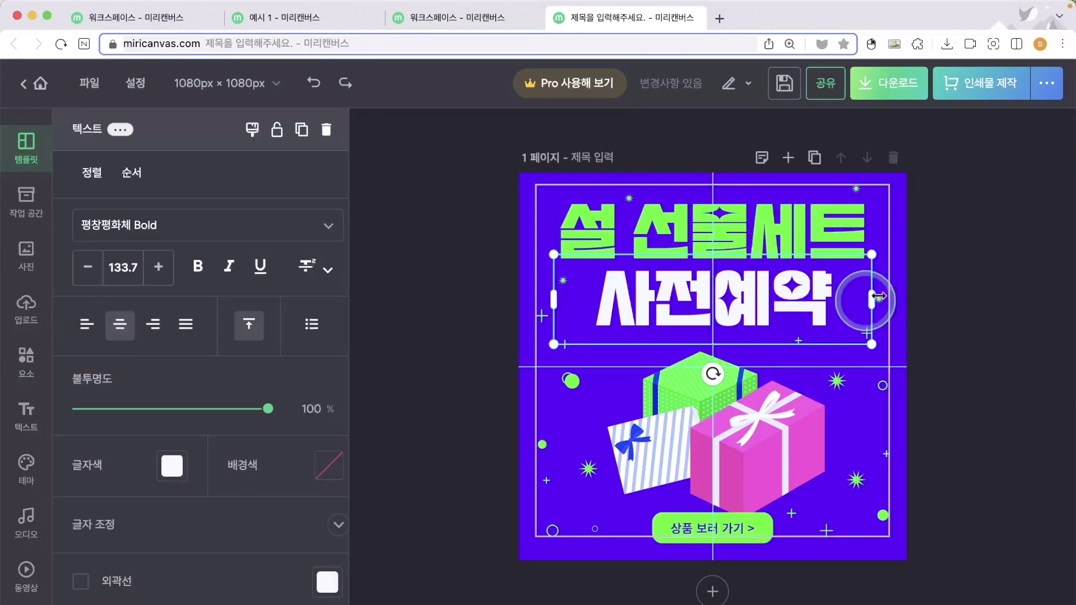
click(1014, 285)
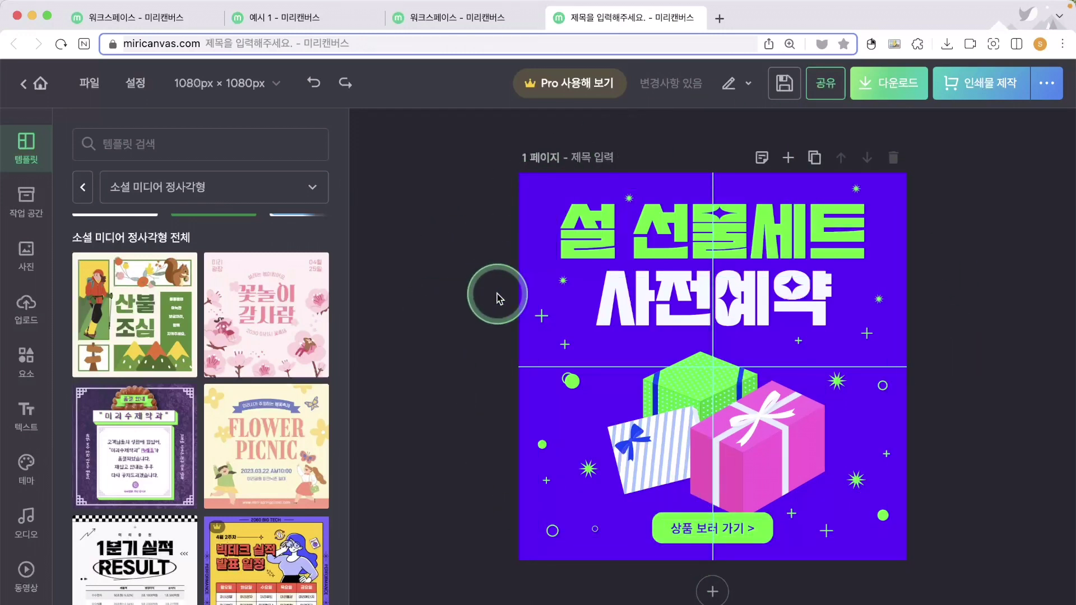
Duplicate the gift-set page as a second page and look over both pages
click(812, 157)
scroll(785, 246, up, 5)
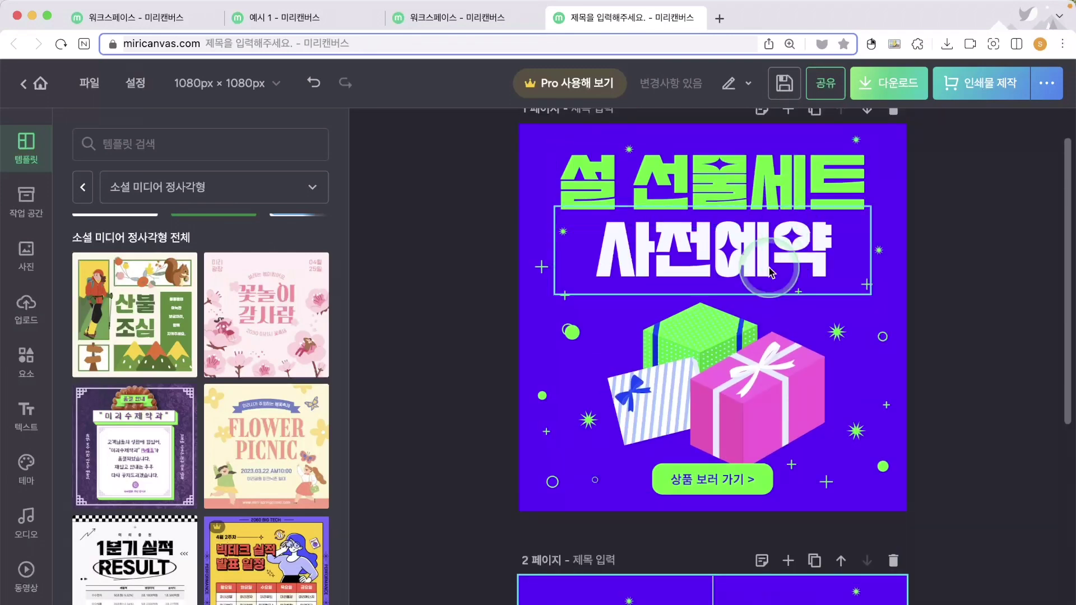
scroll(743, 383, down, 5)
scroll(722, 504, up, 4)
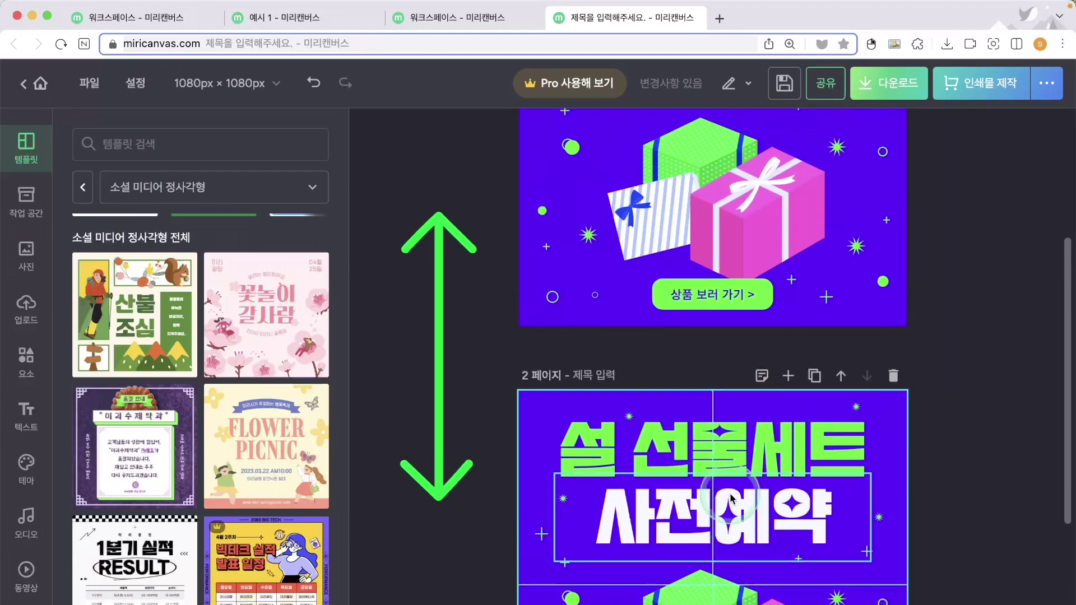
scroll(723, 558, up, 3)
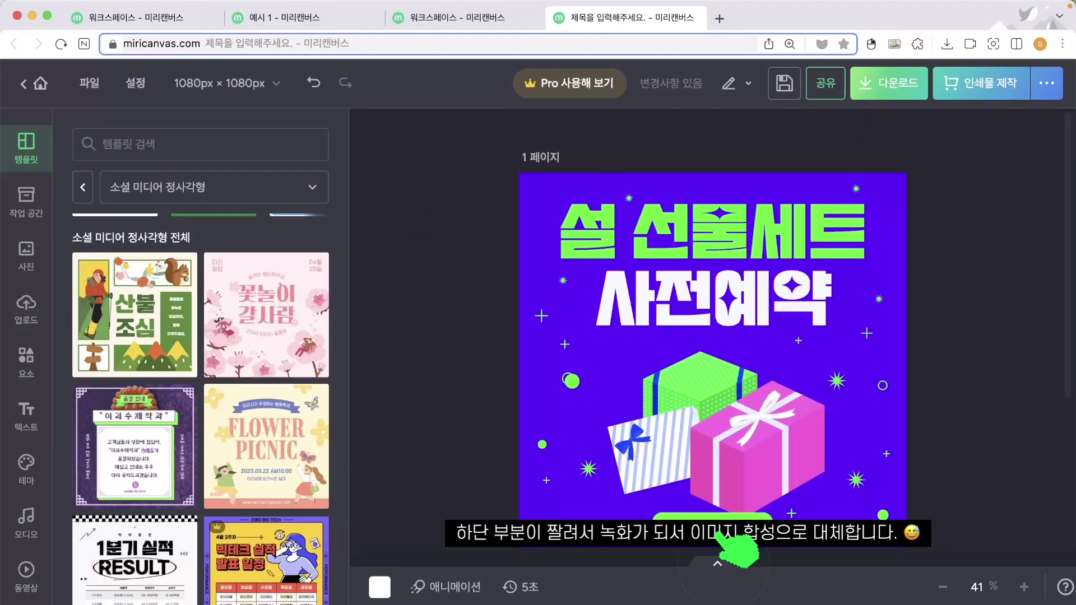
Switch between the page thumbnail strip and the vertical page view to compare how the two pages are laid out
click(718, 563)
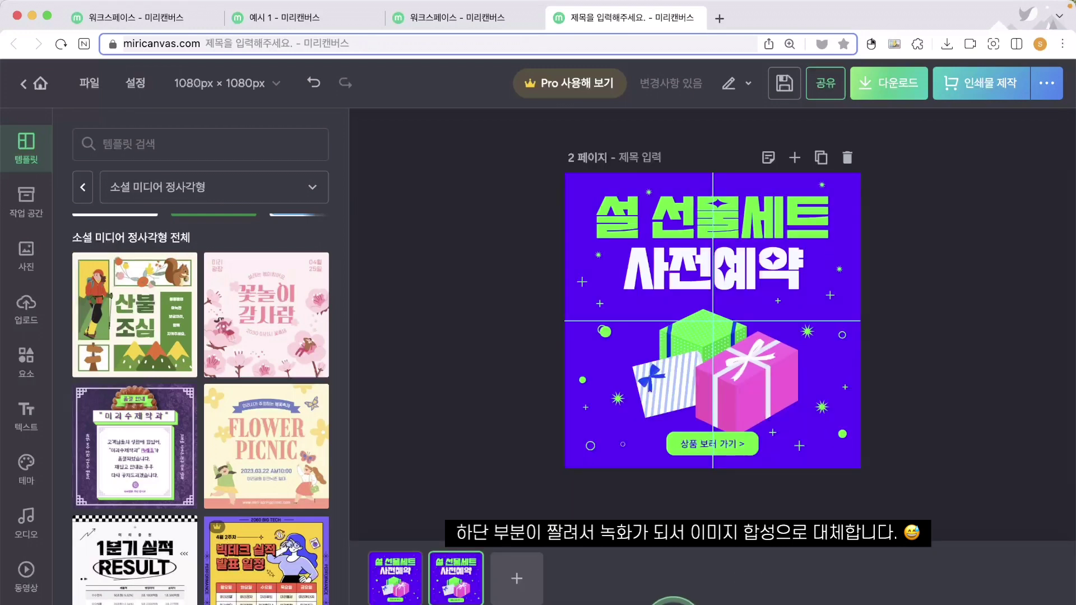
click(419, 583)
drag(442, 587, 400, 582)
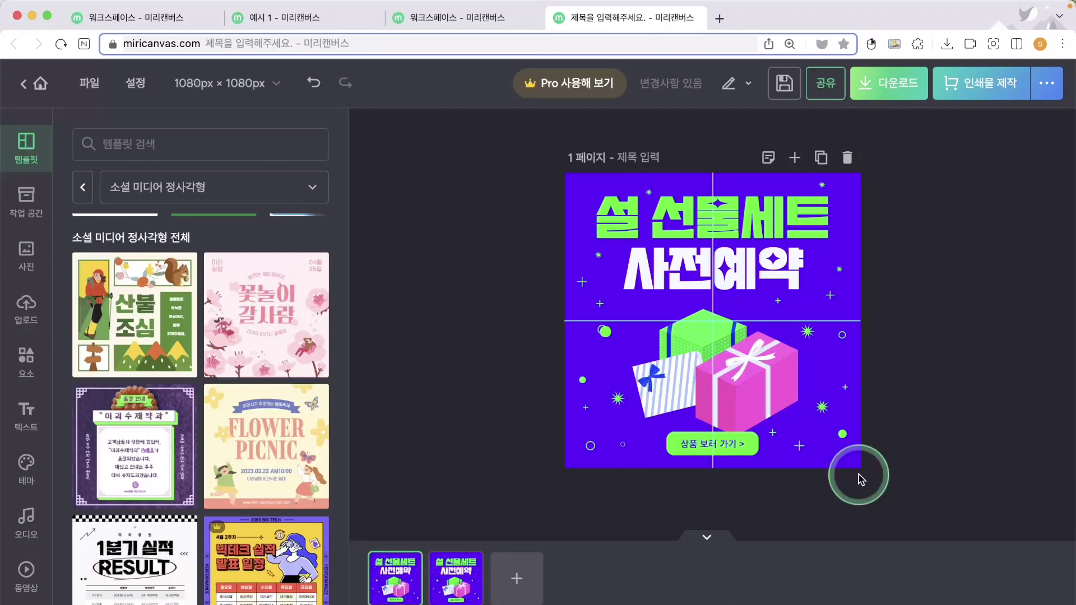
click(695, 536)
scroll(745, 493, down, 3)
scroll(758, 500, up, 3)
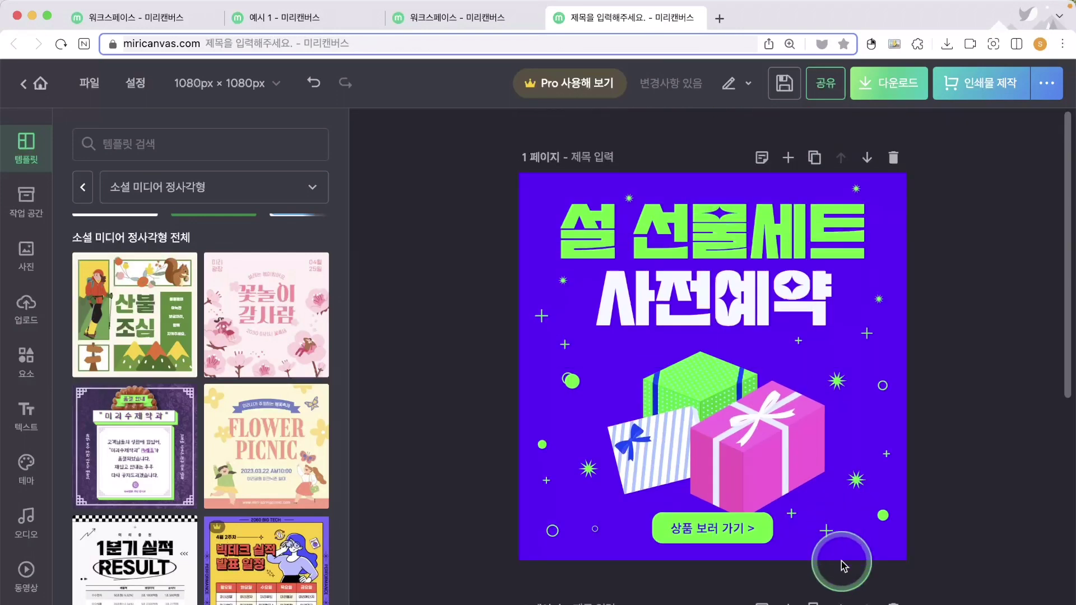
click(822, 425)
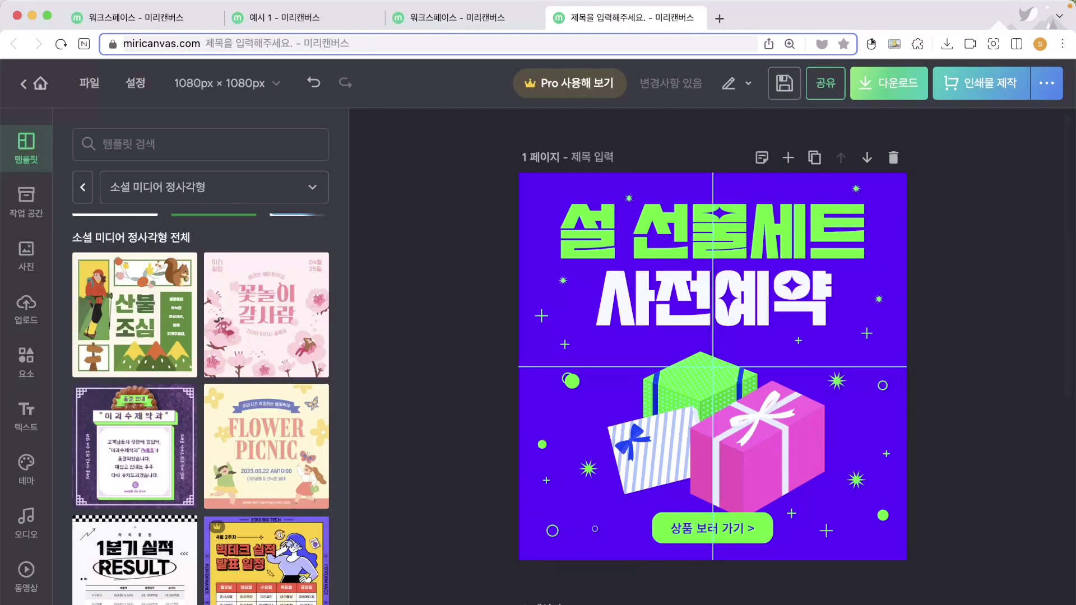
click(711, 603)
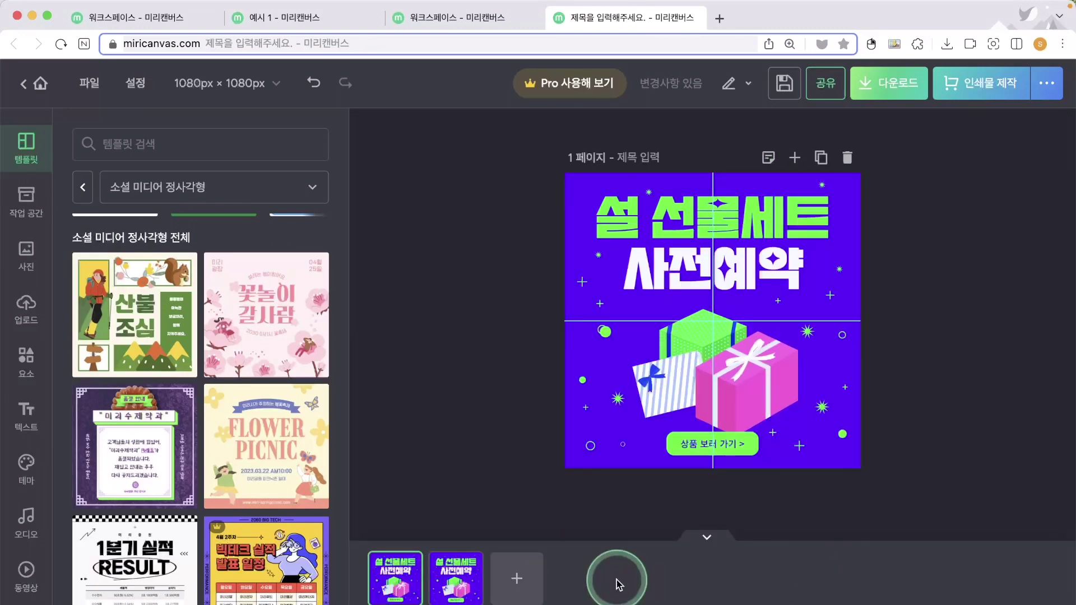
drag(388, 592, 493, 593)
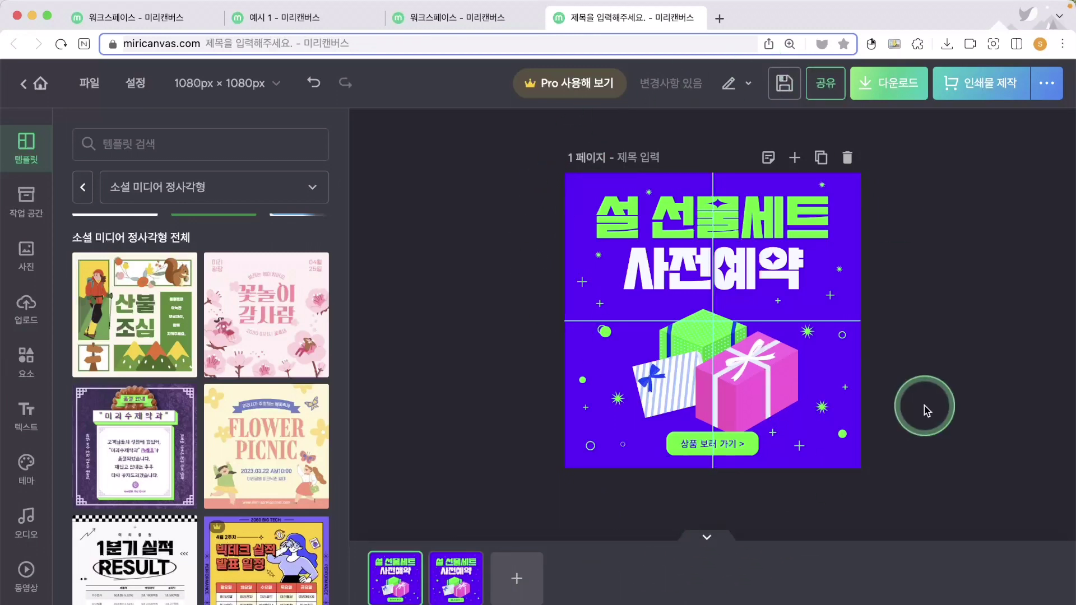
click(705, 538)
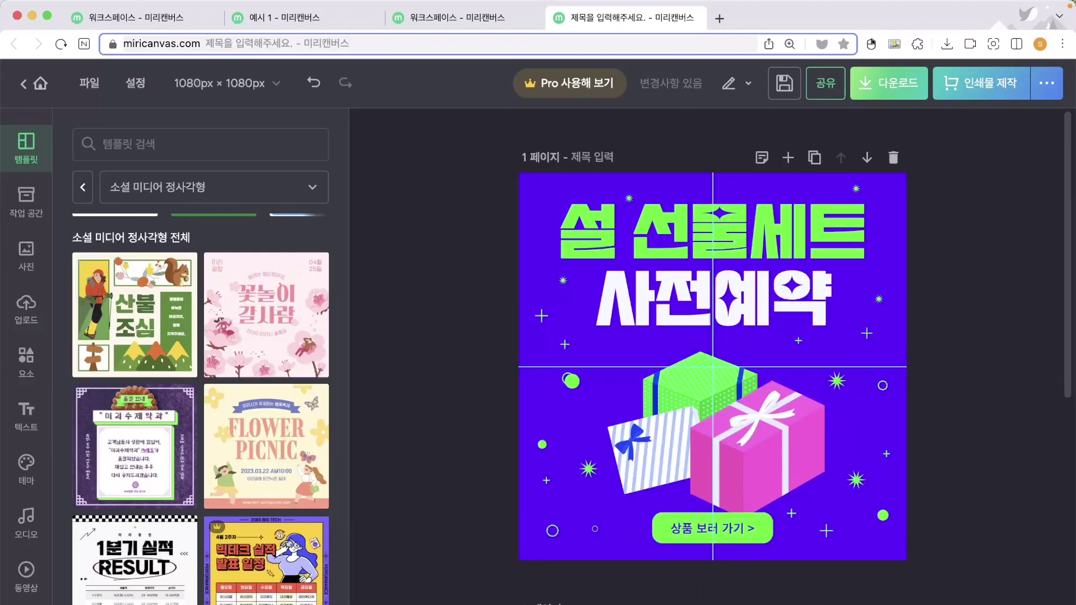
Show the page thumbnails and duplicate page 2 three times to make five pages in total
click(659, 604)
click(468, 597)
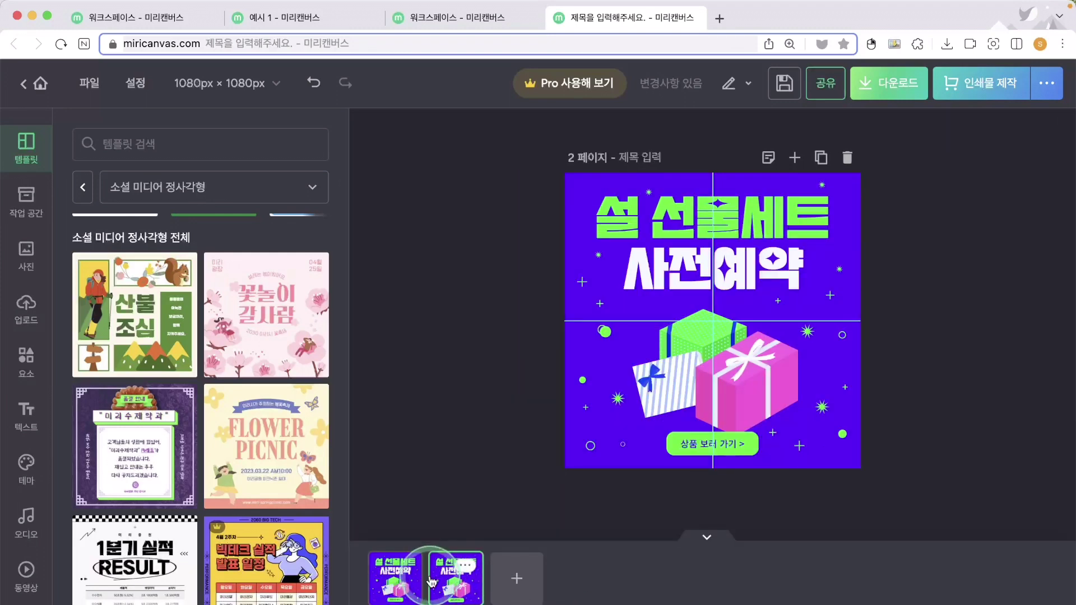
key(ctrl+d)
key(ctrl+d)
key(ctrl+d)
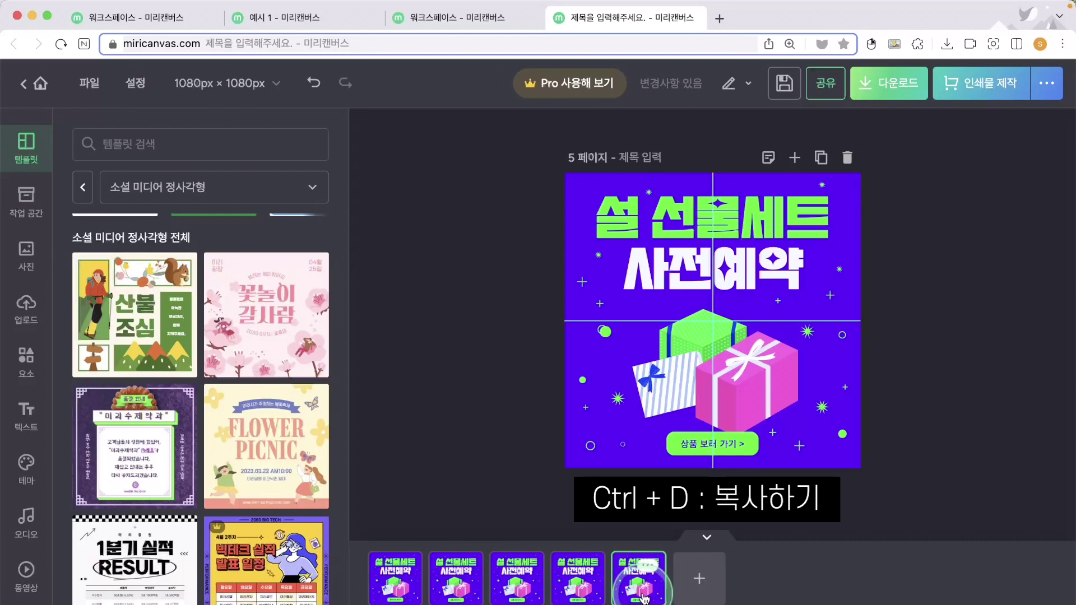
Delete the white 사전예약 text from page 1
click(396, 580)
click(756, 279)
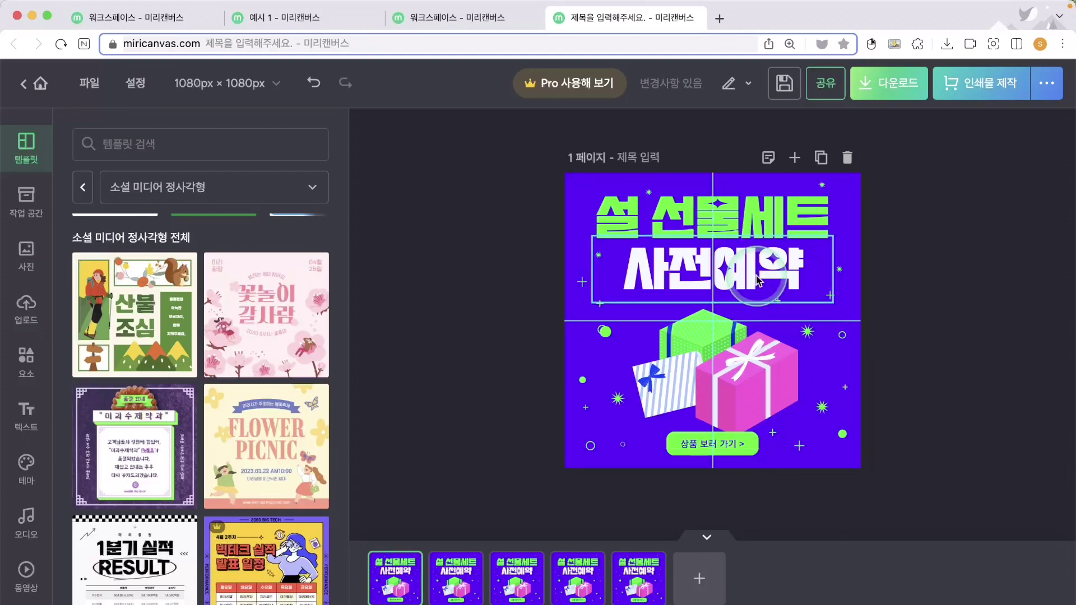
key(Delete)
Shorten the white title line on page 2 to the single syllable 사
click(476, 586)
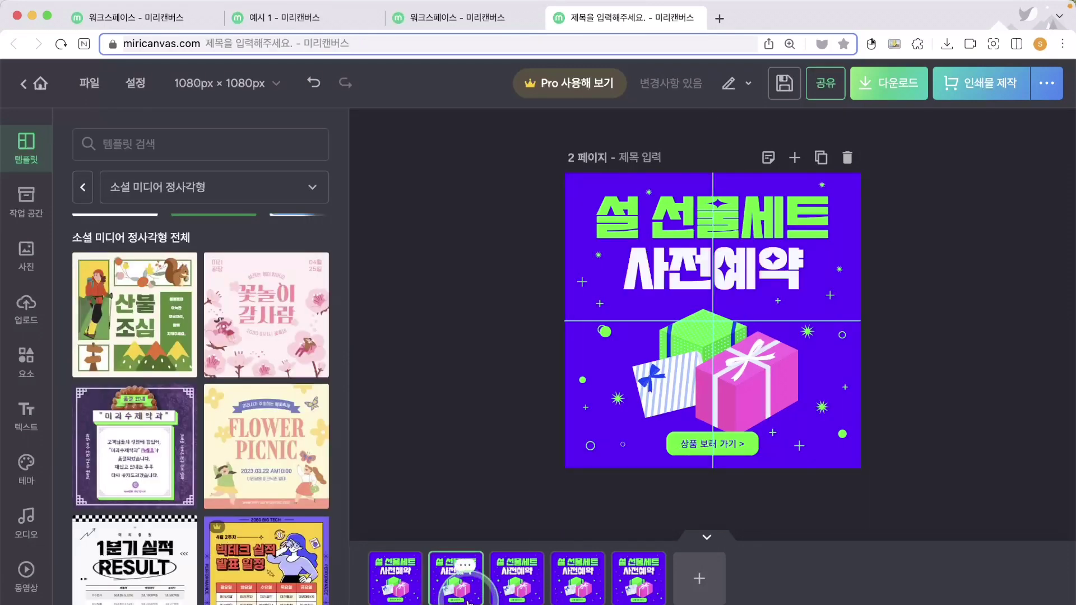
click(746, 279)
drag(666, 269, 805, 269)
click(923, 297)
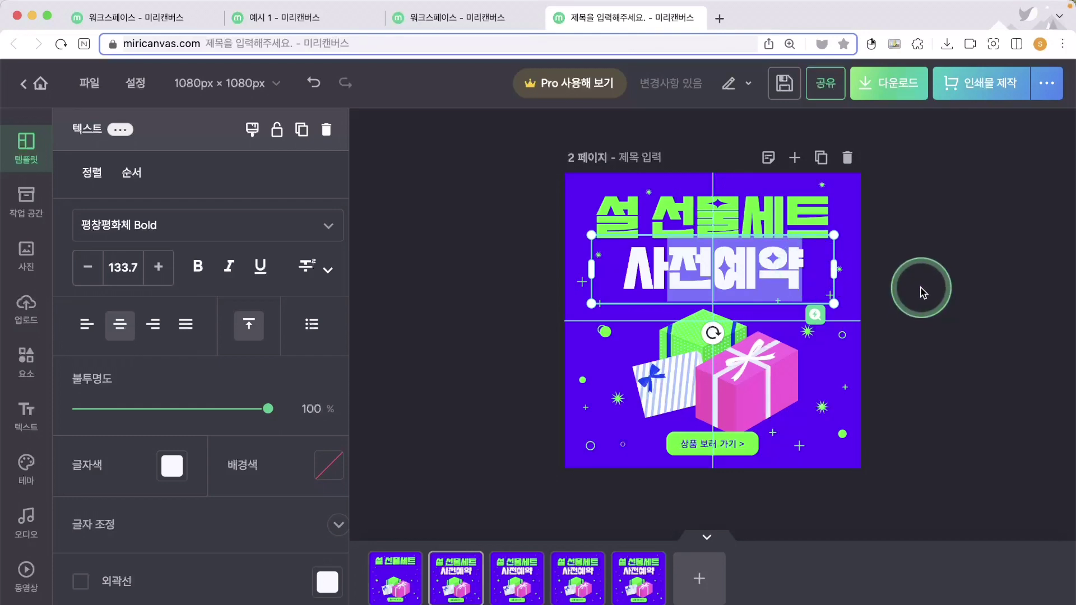
key(BackSpace)
click(922, 290)
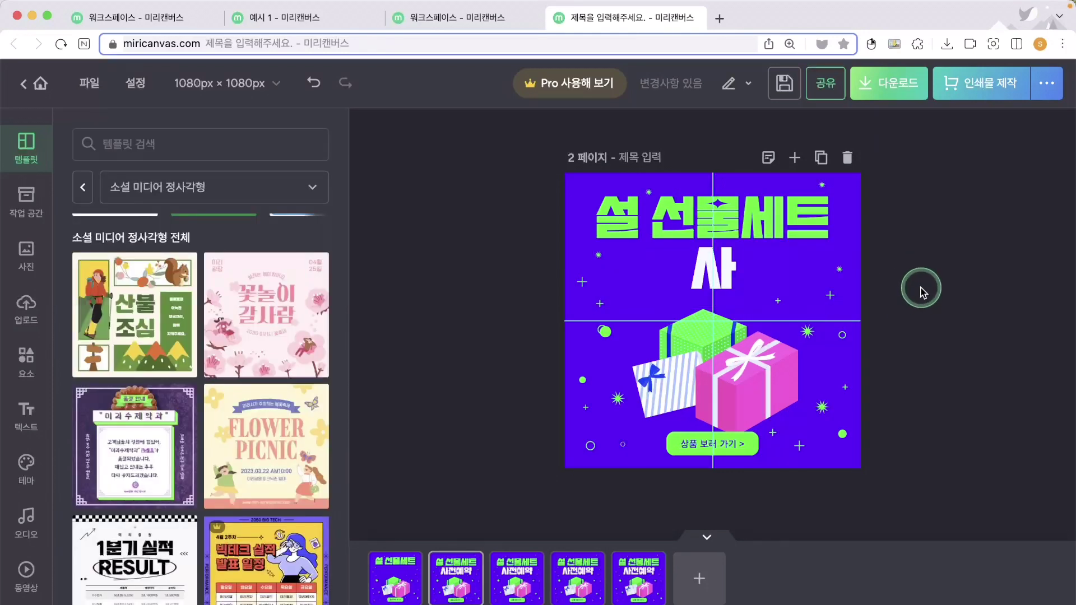
click(762, 284)
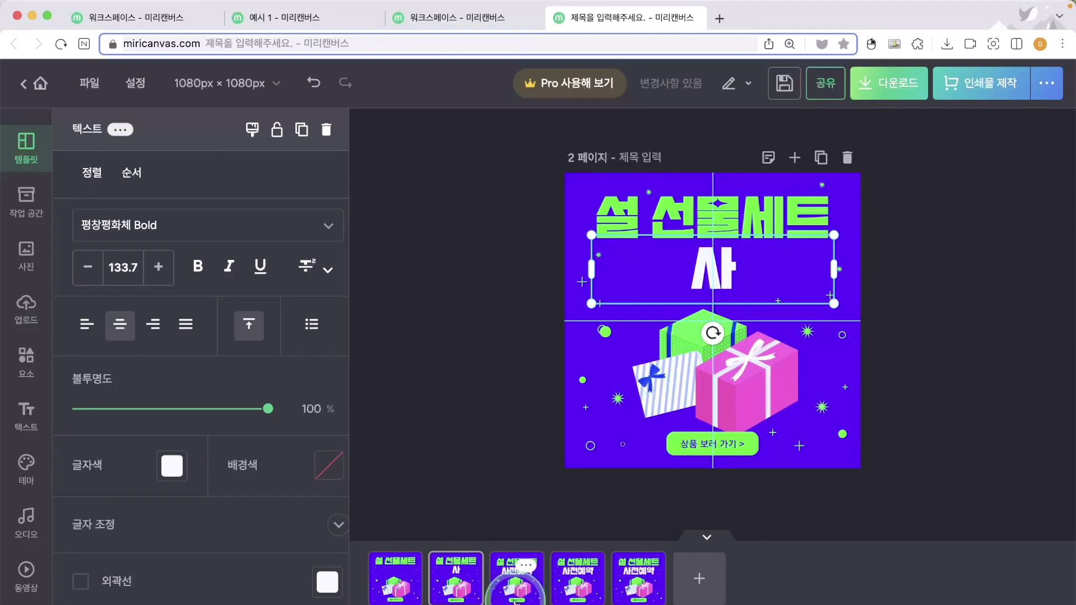
Shorten the white title line to 사전 on page 3 and to 사전예 on page 4
click(516, 594)
click(724, 265)
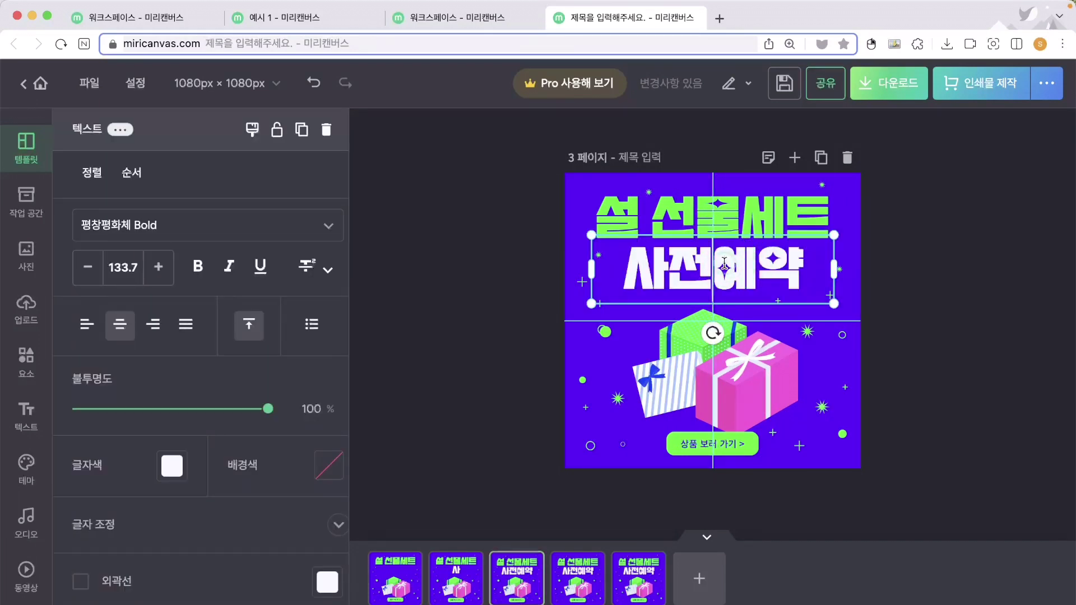
key(BackSpace)
click(904, 272)
click(568, 583)
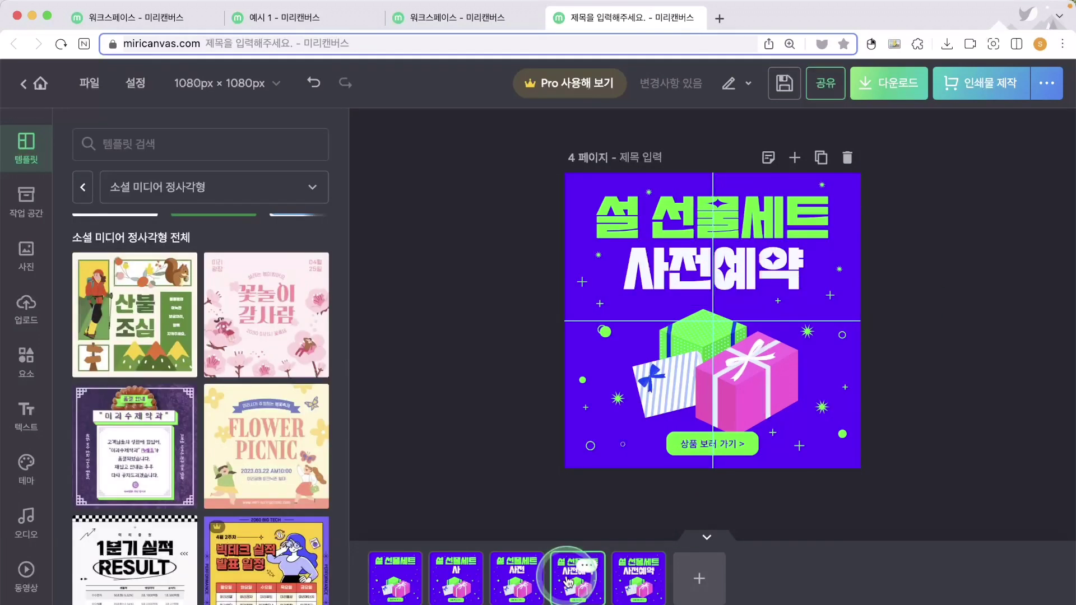
click(761, 266)
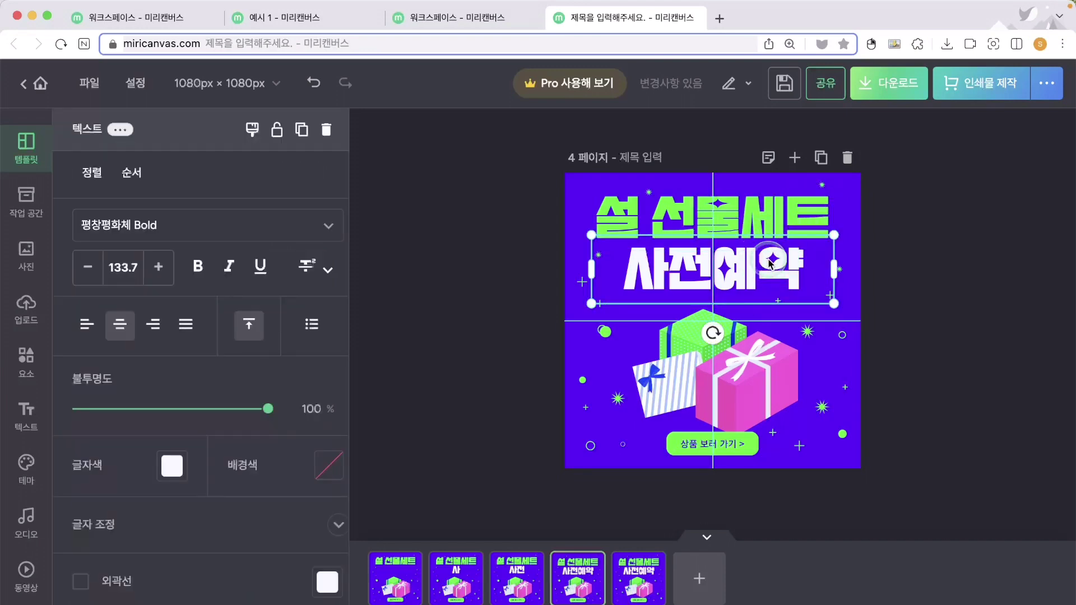
key(BackSpace)
Step back and forth through the five pages to preview 사전예약 building up one syllable at a time
click(644, 580)
click(777, 269)
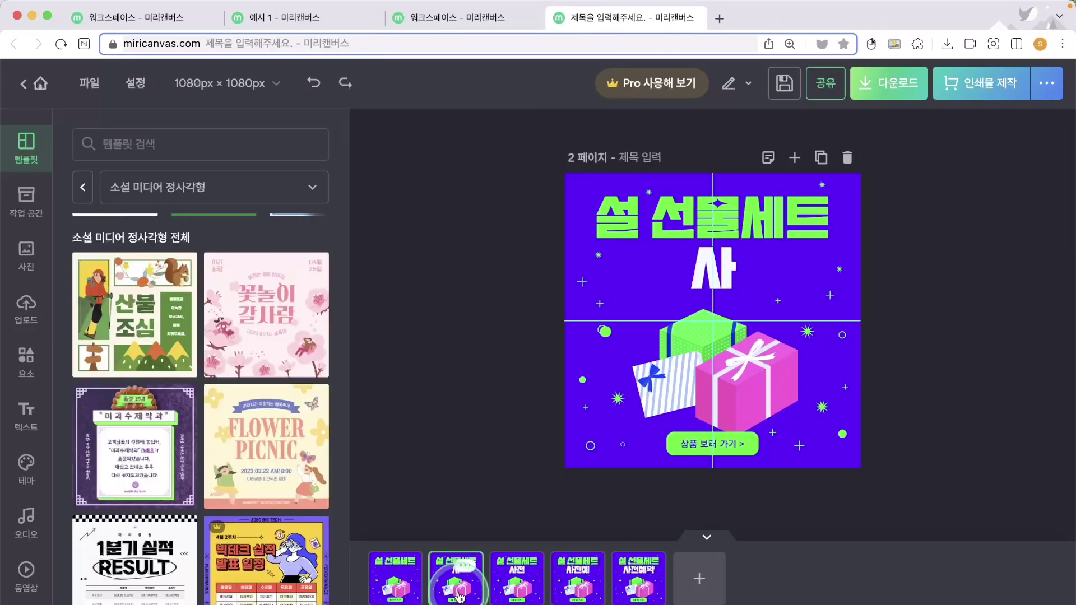
key(Right)
key(Right)
key(Right)
key(Left)
key(Left)
key(Left)
key(Left)
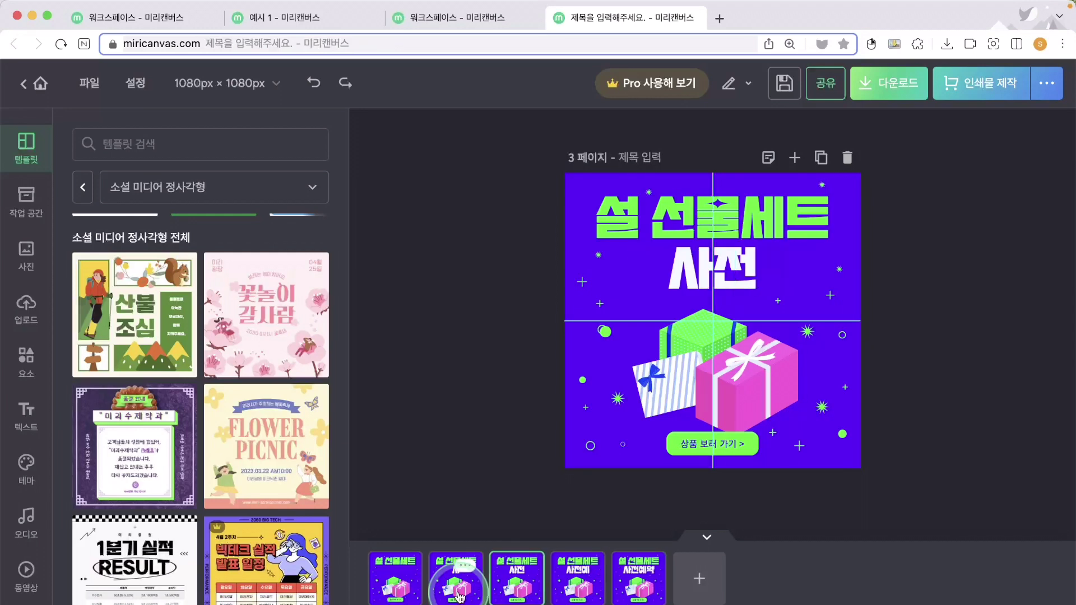
key(Right)
key(Right)
key(Right)
key(Right)
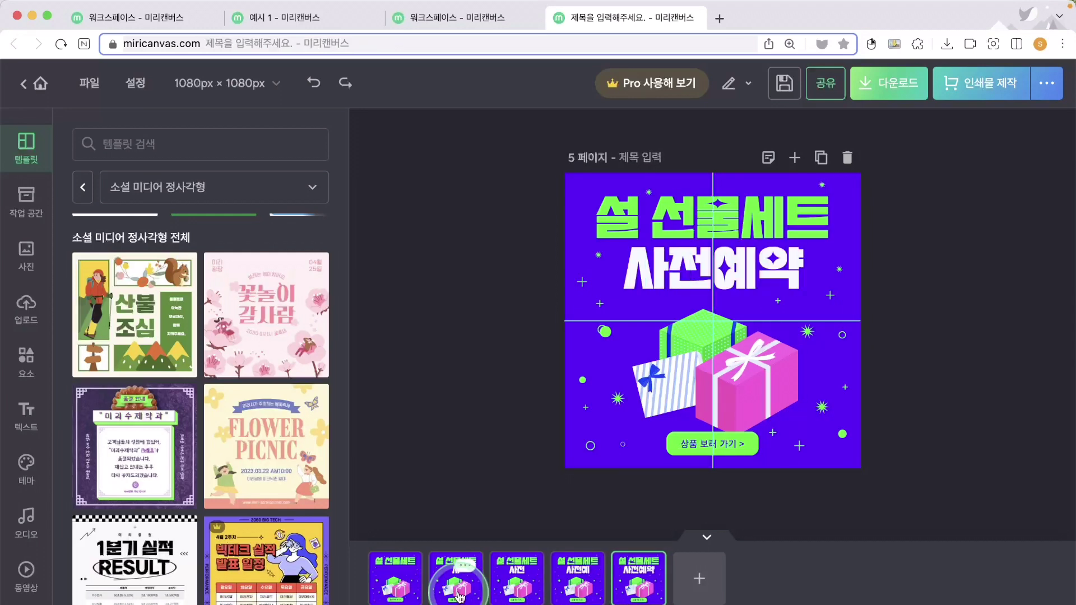
key(Left)
key(Left)
key(Left)
key(Left)
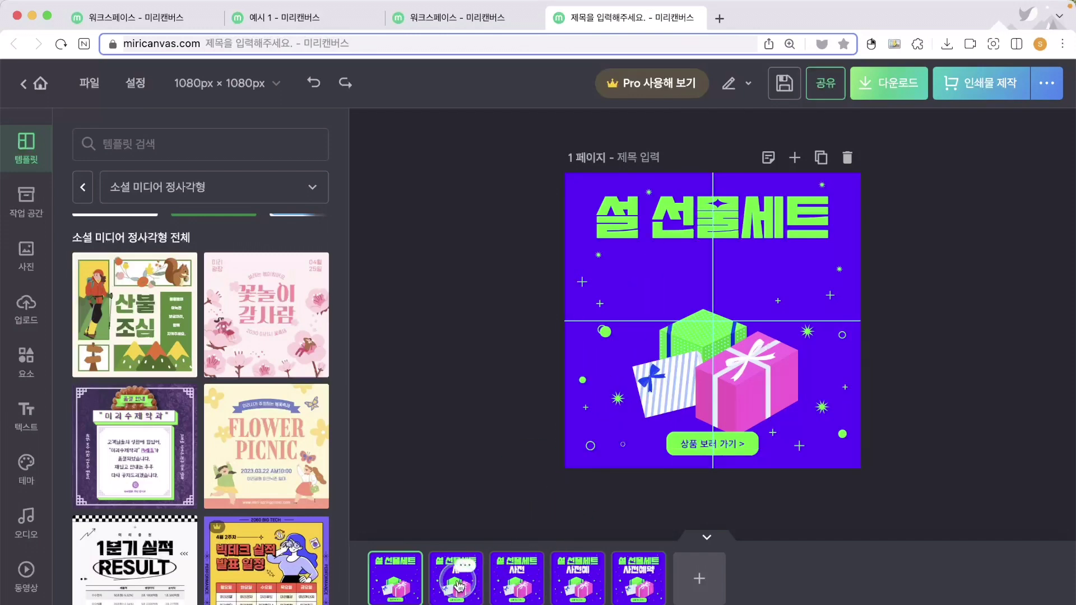
Delete the three pages whose white title line reads only 사, 사전 and 사전예
click(459, 587)
right_click(586, 590)
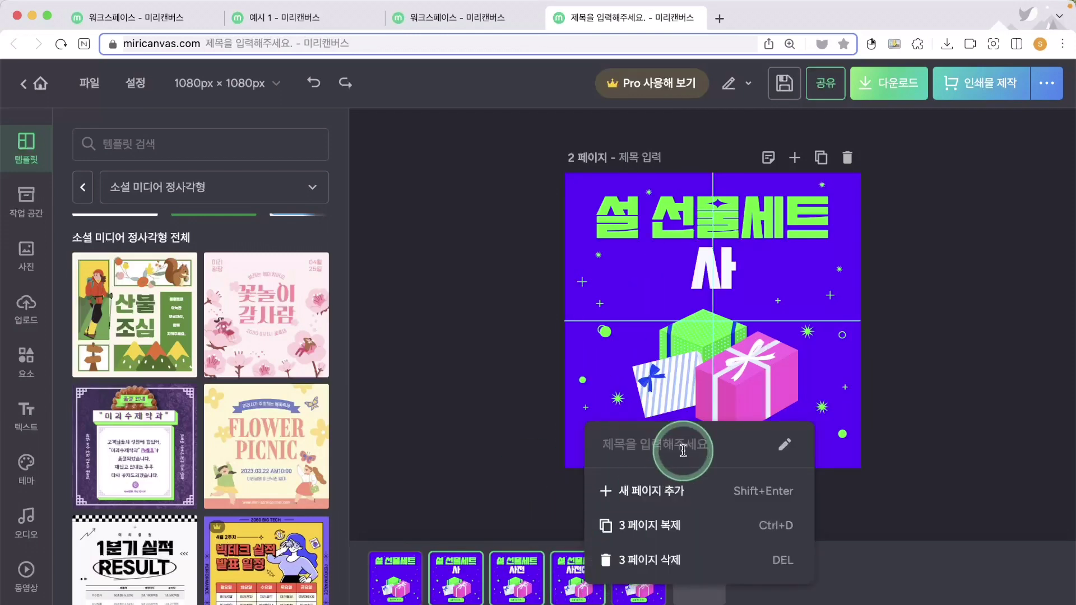
click(649, 557)
Left-align the white 사전예약 text on page 2, narrow its text box to fit, and centre it horizontally on the page
click(616, 305)
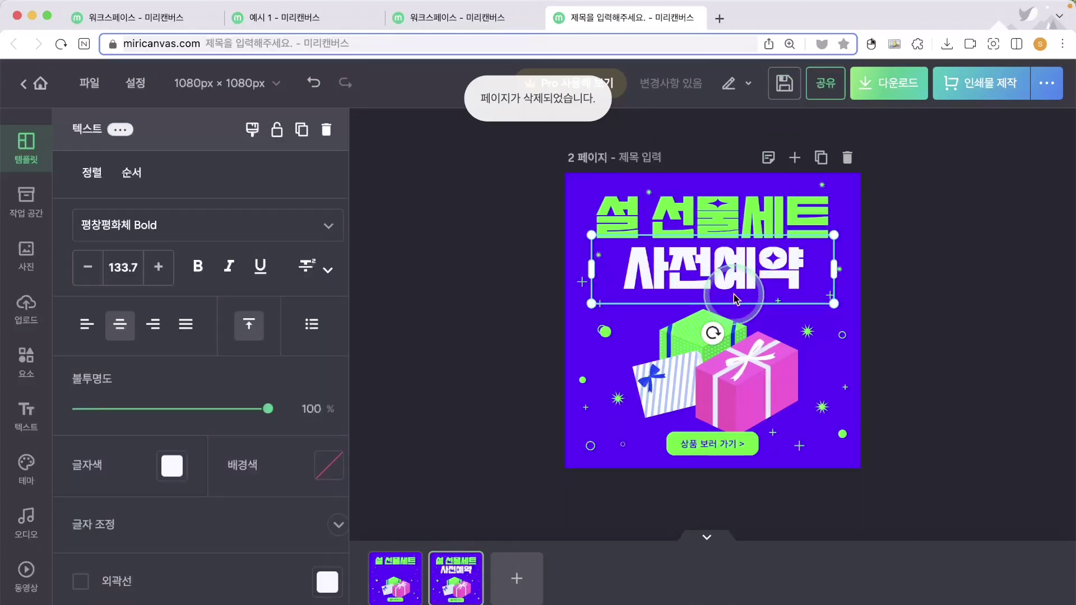
click(87, 324)
drag(591, 270, 632, 273)
drag(831, 263, 819, 264)
click(88, 188)
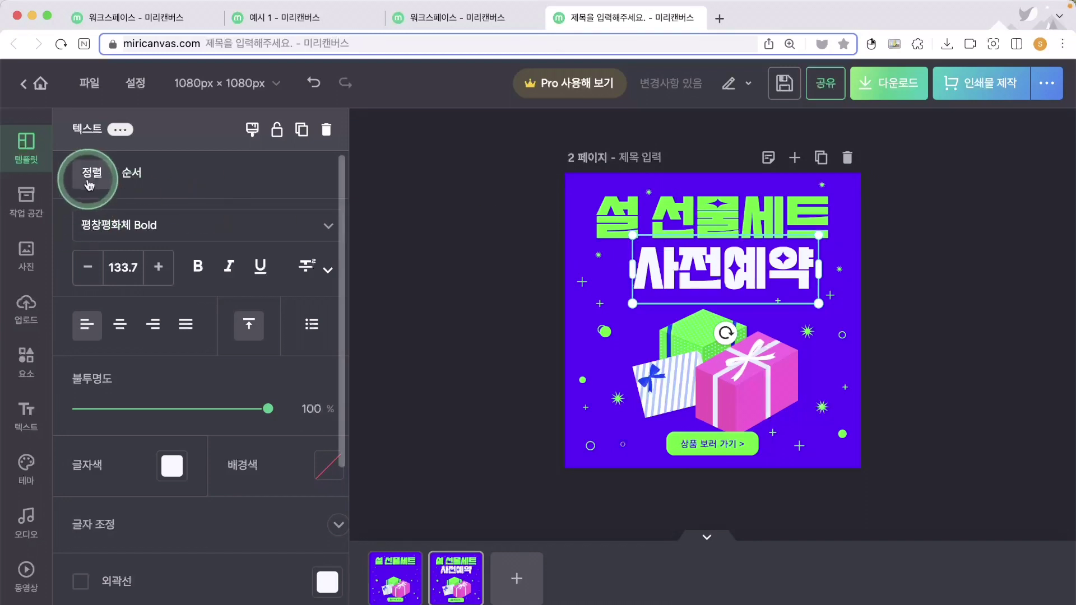
click(107, 245)
click(691, 297)
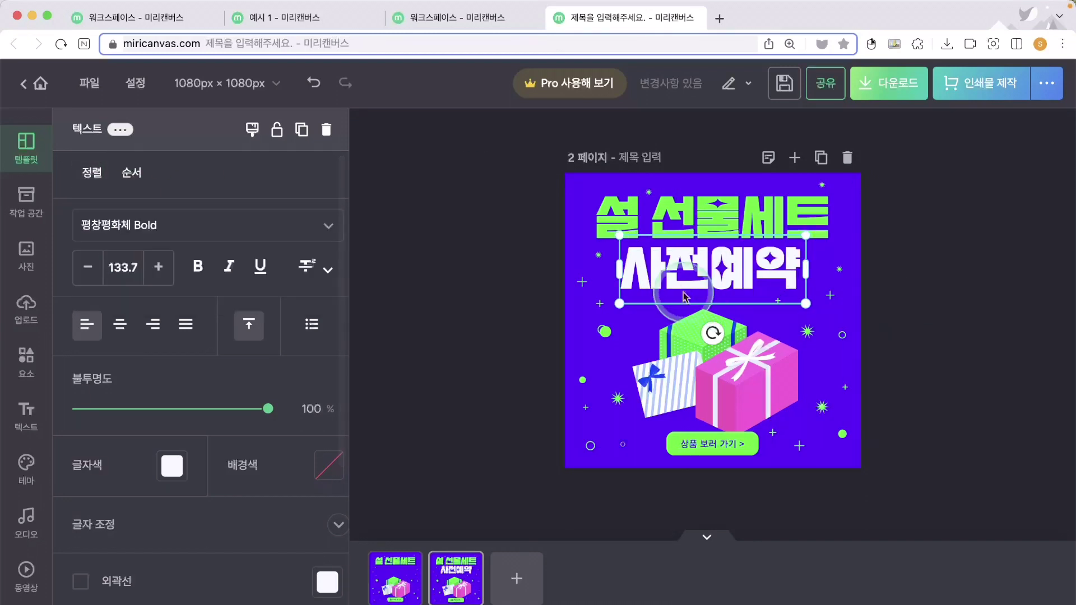
Duplicate page 2 three times to make a five-page sequence
click(701, 273)
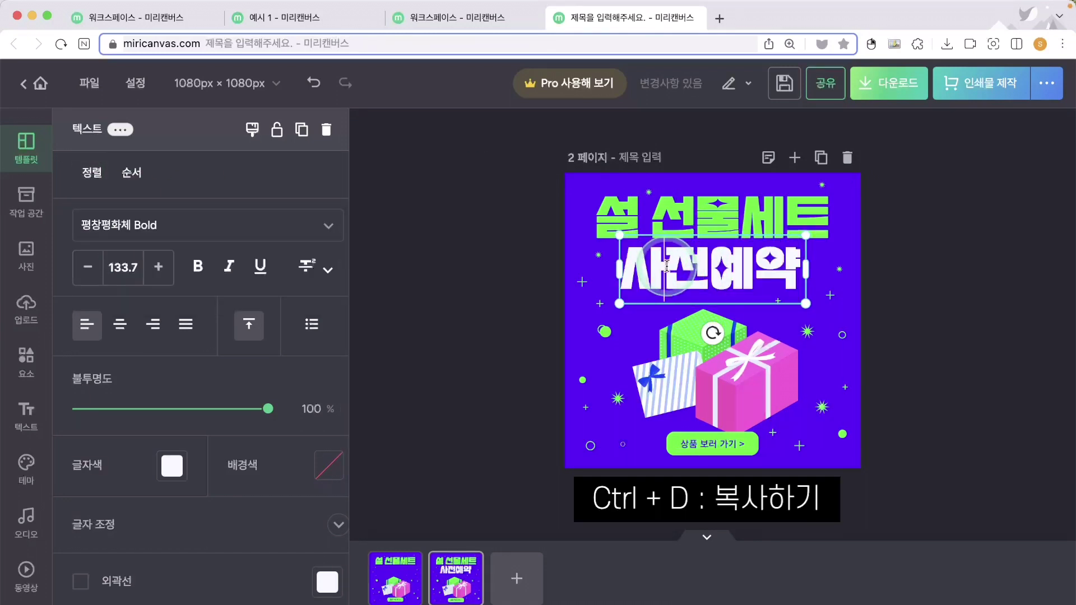
click(871, 326)
key(ctrl+d)
key(ctrl+d)
key(ctrl+d)
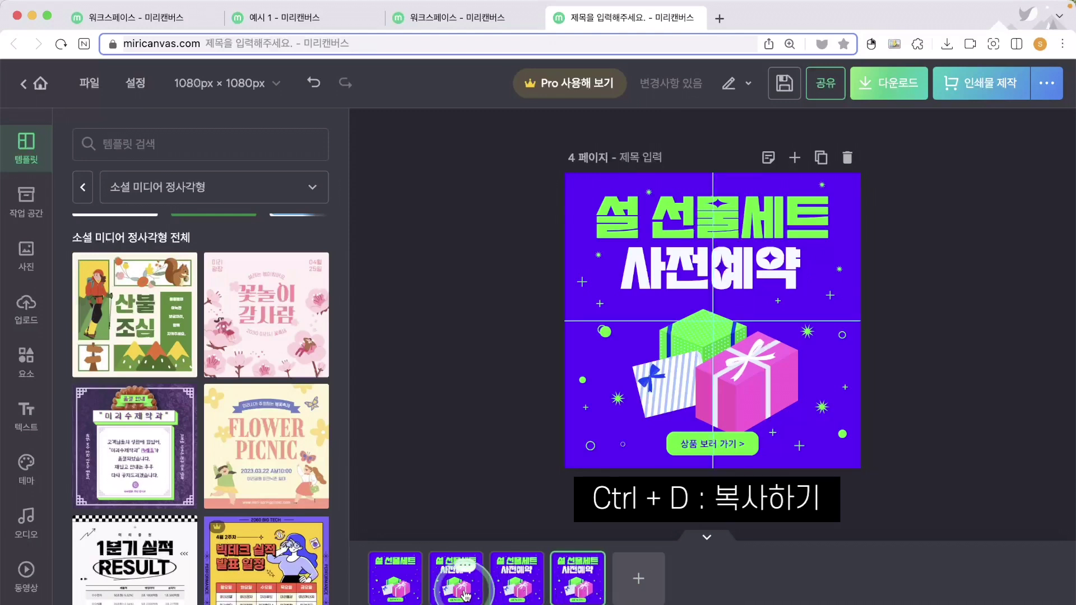
Shorten the left-aligned white text on page 2 to 사
click(729, 273)
drag(729, 273, 804, 276)
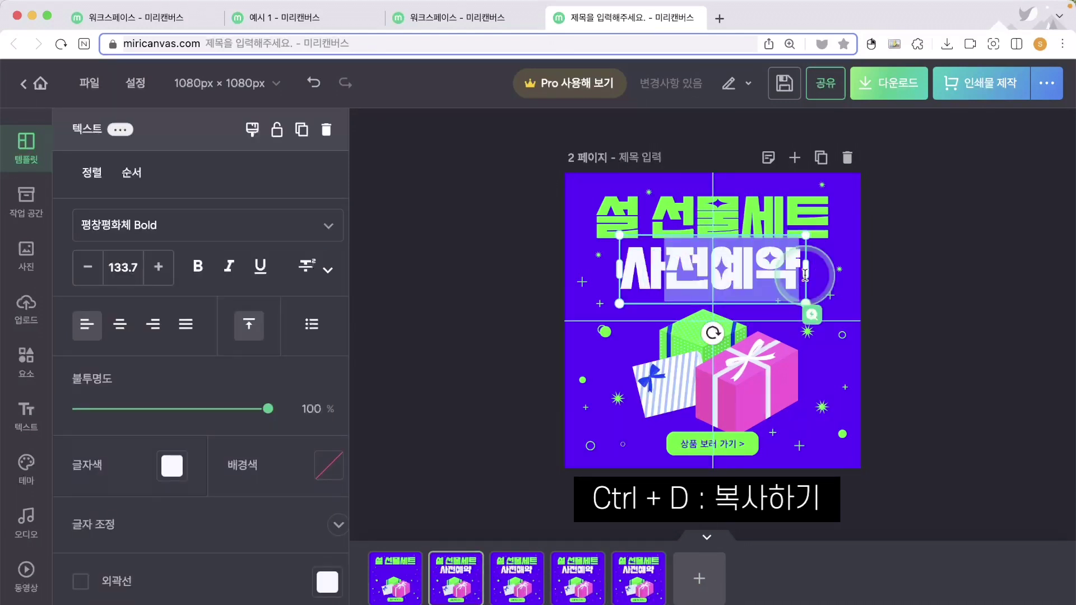
key(BackSpace)
click(964, 285)
click(685, 316)
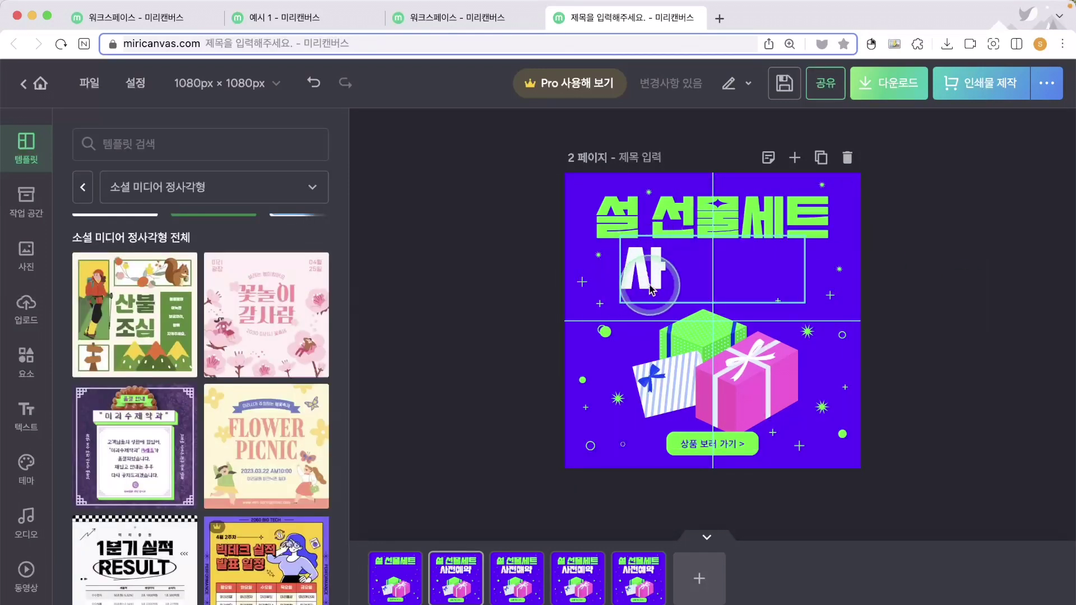
click(74, 339)
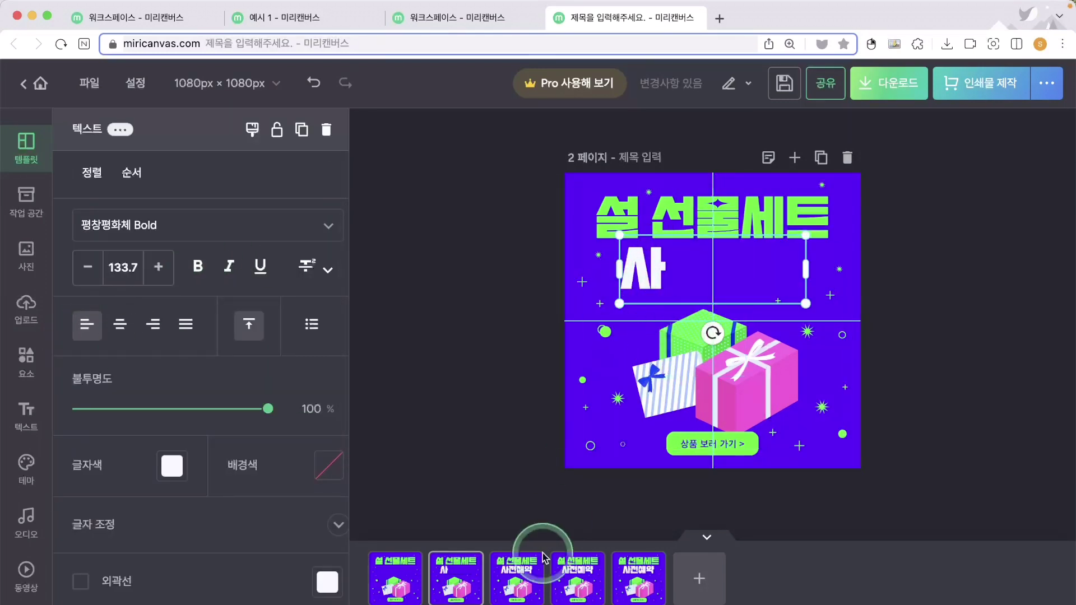
Shorten the left-aligned white text on page 3 to 사전
click(524, 586)
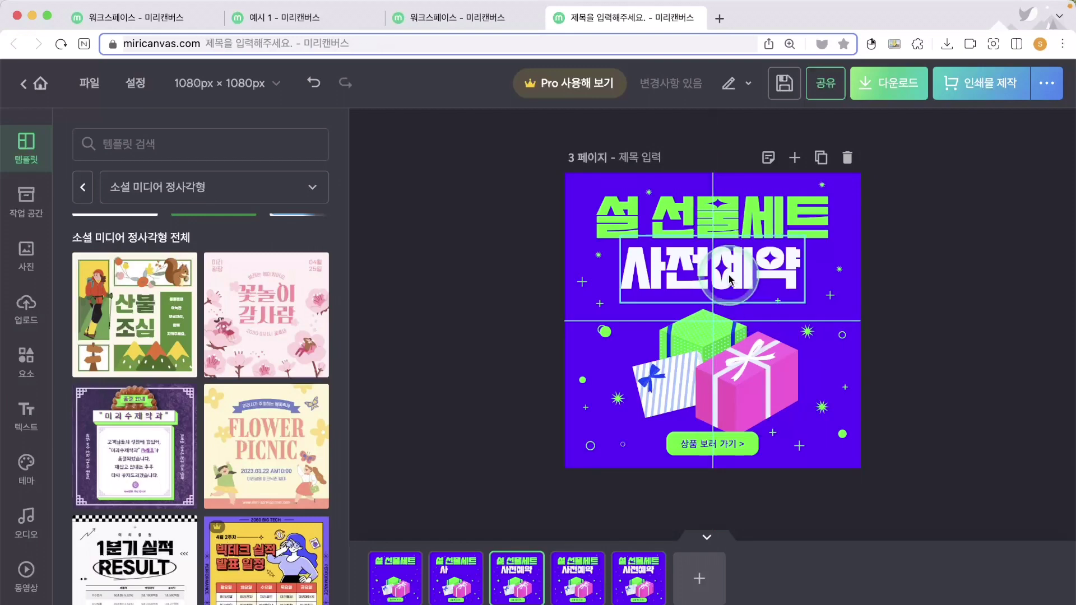
click(711, 270)
drag(711, 273, 789, 273)
key(BackSpace)
click(905, 326)
click(507, 597)
Shorten the left-aligned white text on page 4 to 사전예
click(559, 598)
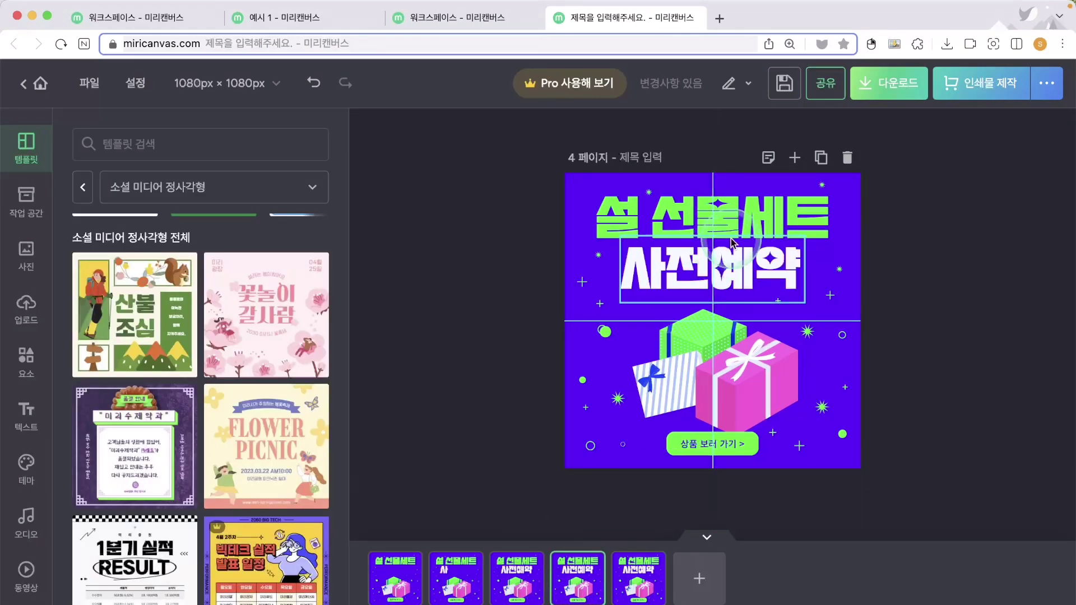
click(754, 270)
drag(754, 271, 791, 271)
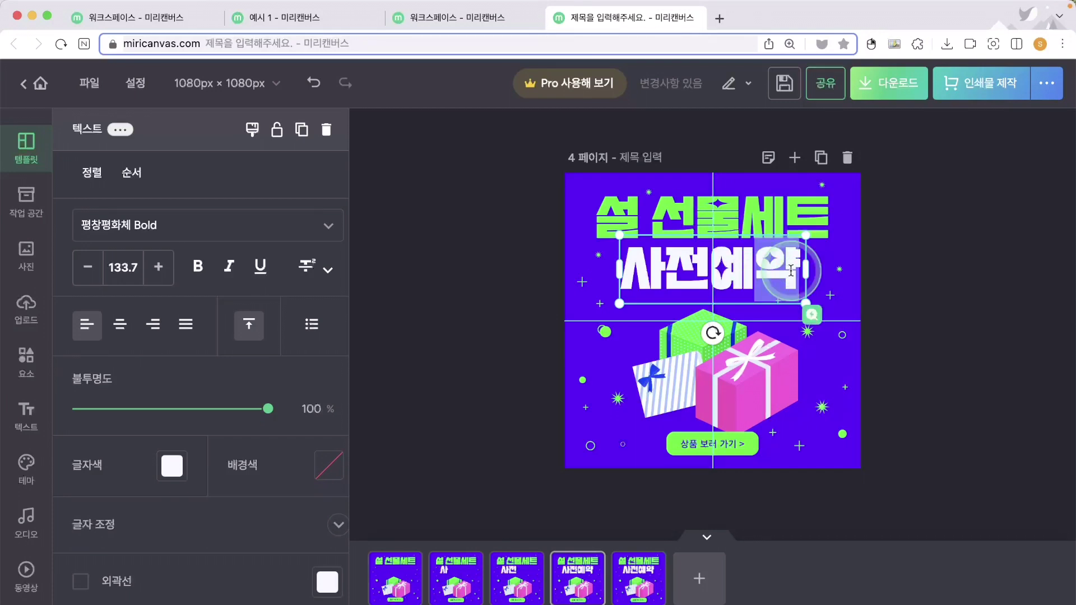
key(BackSpace)
click(879, 286)
Step through pages 1 to 5 repeatedly to preview the left-aligned syllables appearing in sequence
click(405, 597)
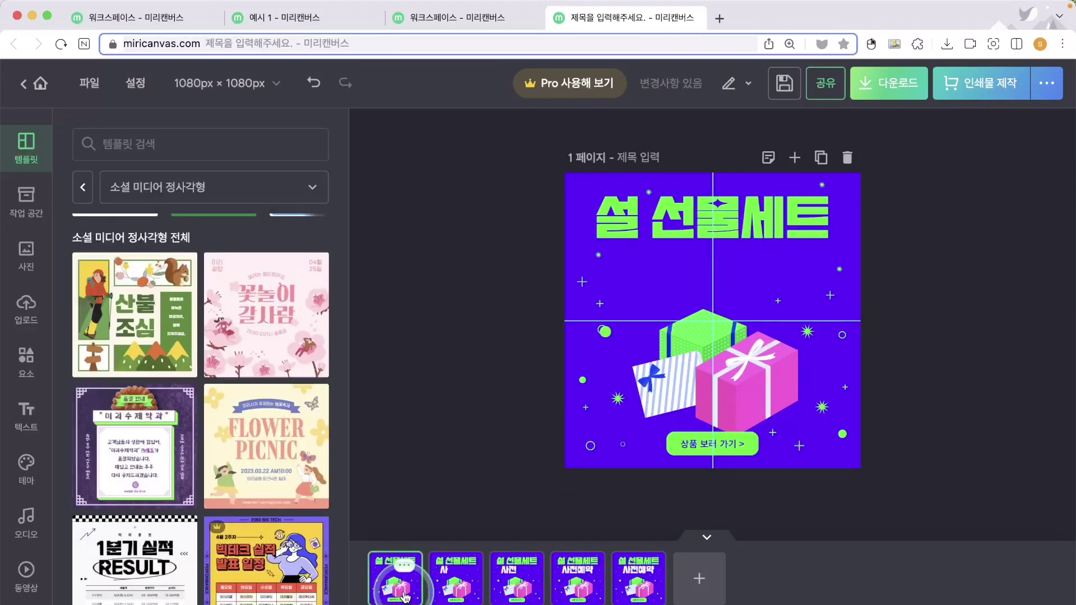
key(Right)
key(Right)
key(Right)
key(Right)
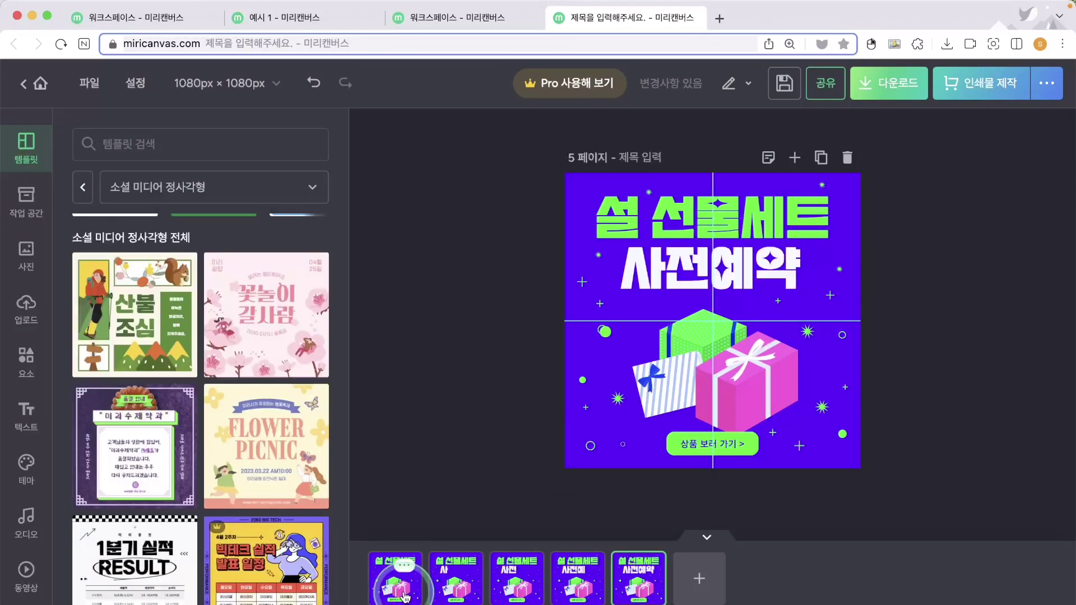
click(886, 509)
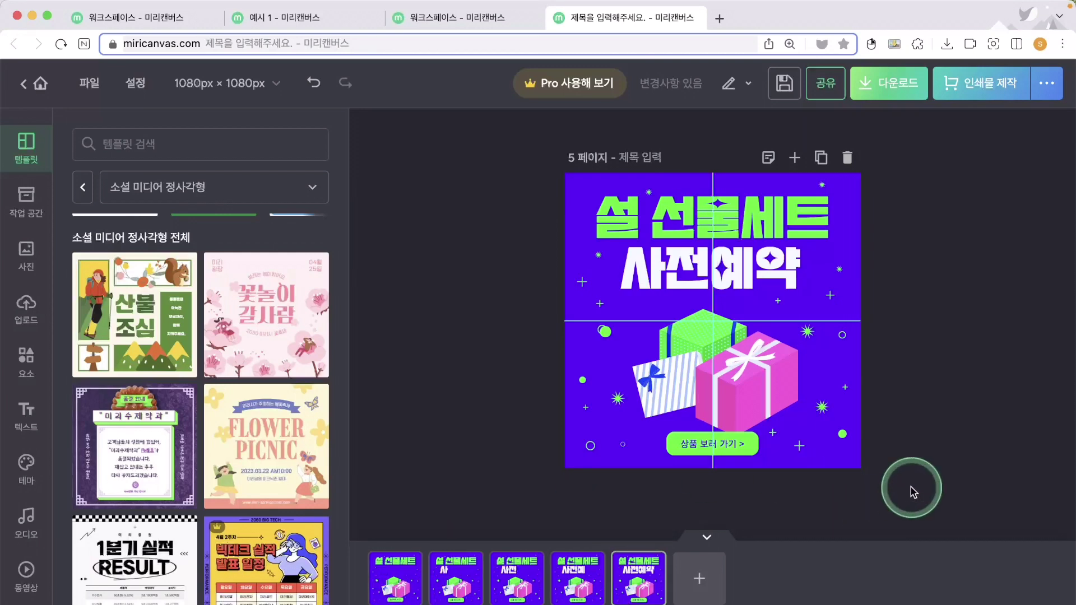
click(396, 597)
click(387, 595)
key(Right)
key(Right)
key(Right)
key(Right)
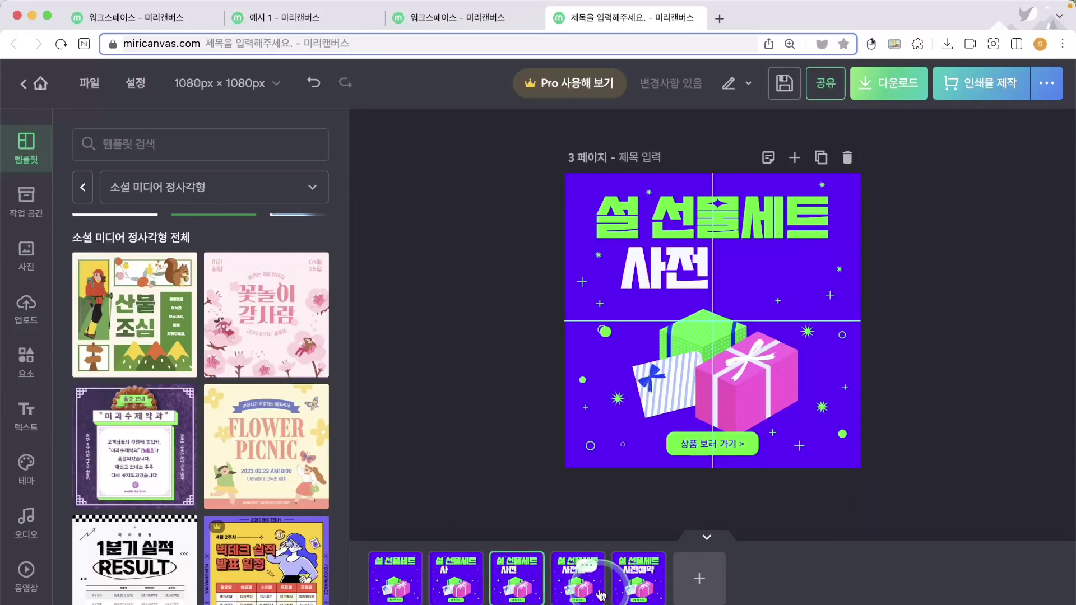
click(395, 591)
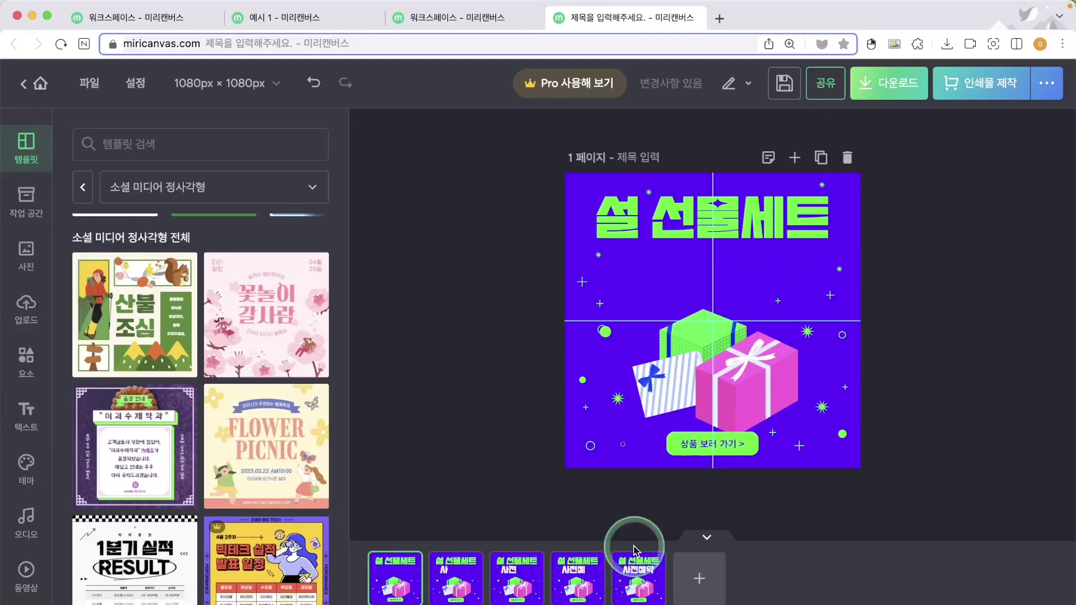
Duplicate page 5 and change the 사전예약 text colour on the copy to the title's green, #00FD04
click(631, 592)
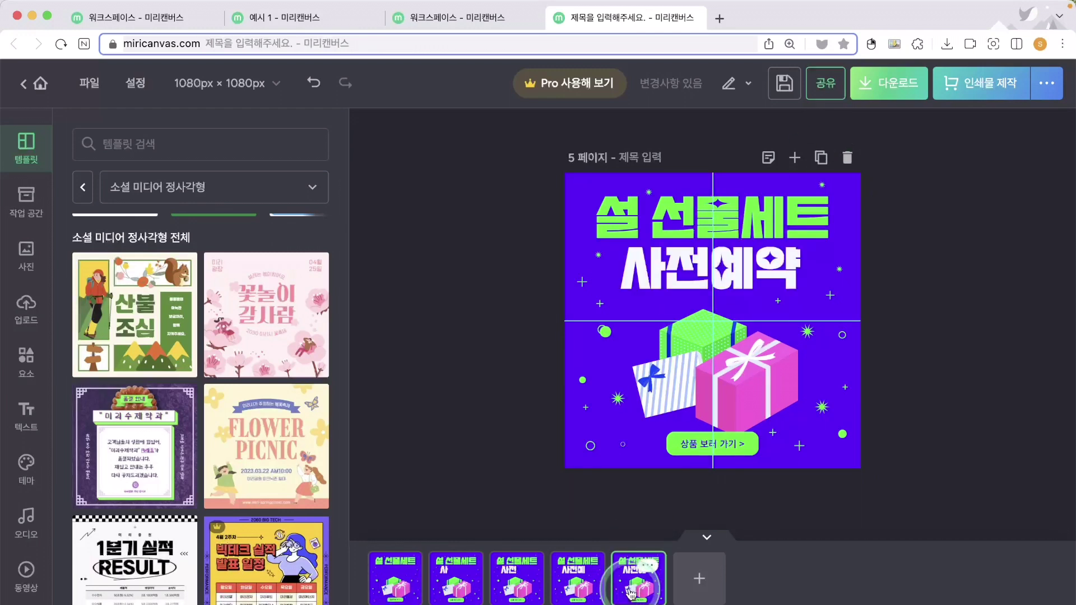
key(ctrl+d)
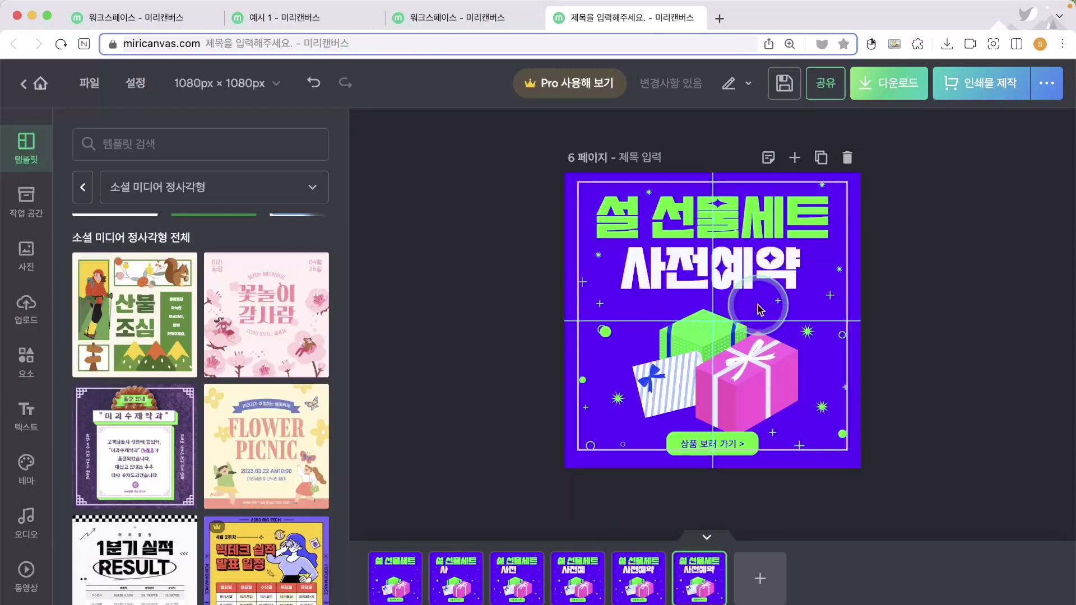
click(754, 285)
click(173, 468)
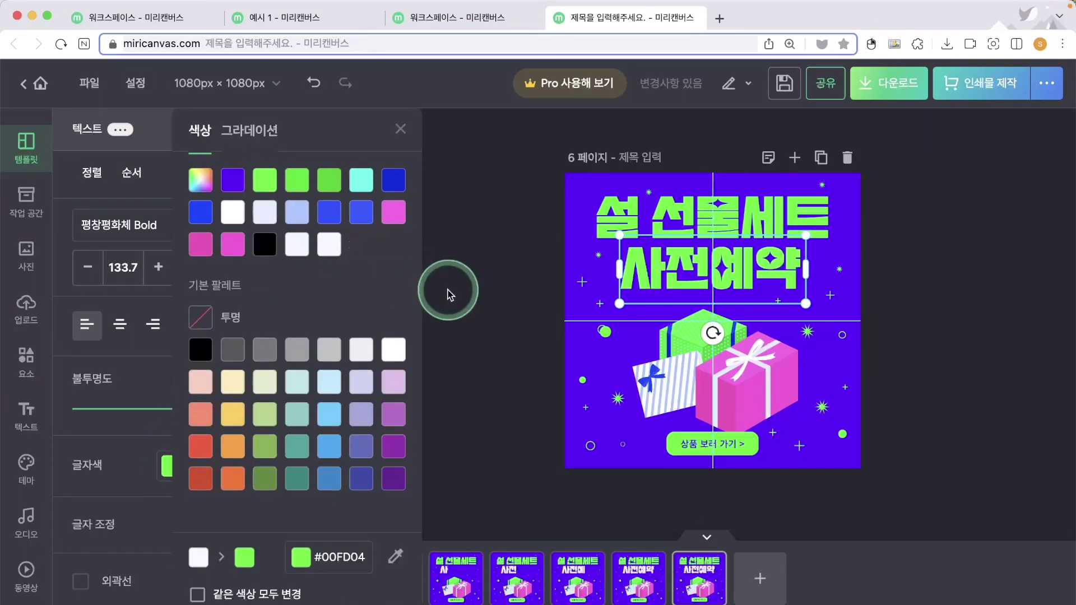
click(471, 301)
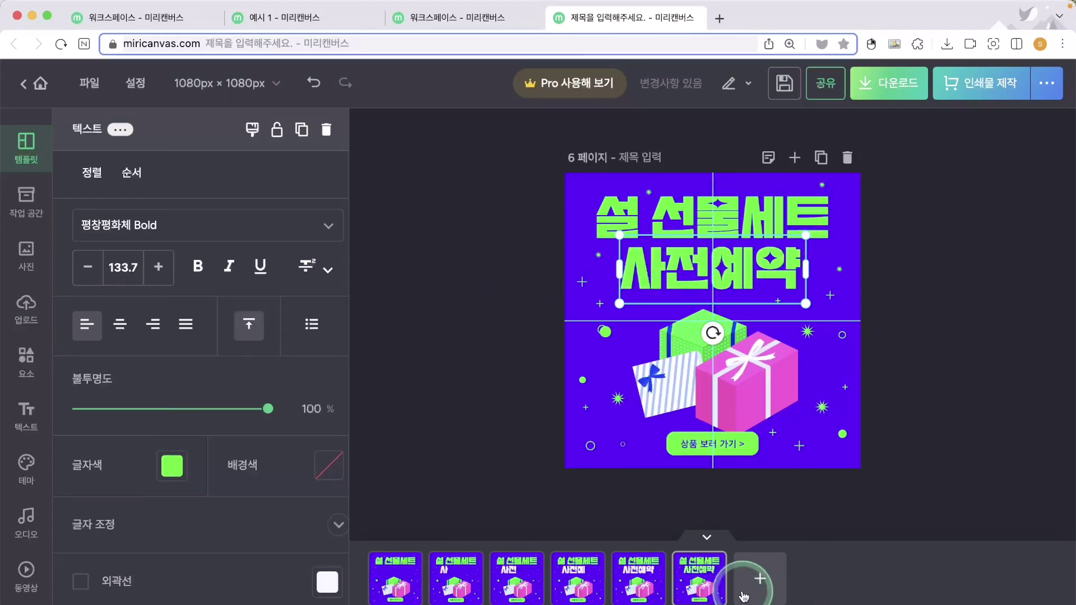
Duplicate the white page 5 and the green page 6, placing the copies as pages 7 and 8
click(645, 588)
click(760, 579)
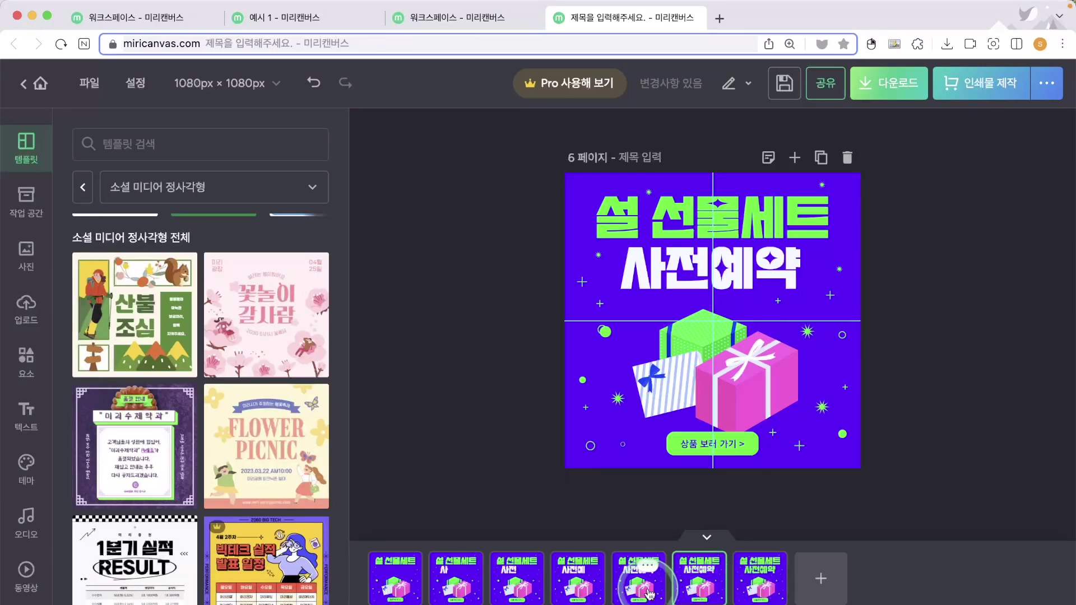
click(701, 594)
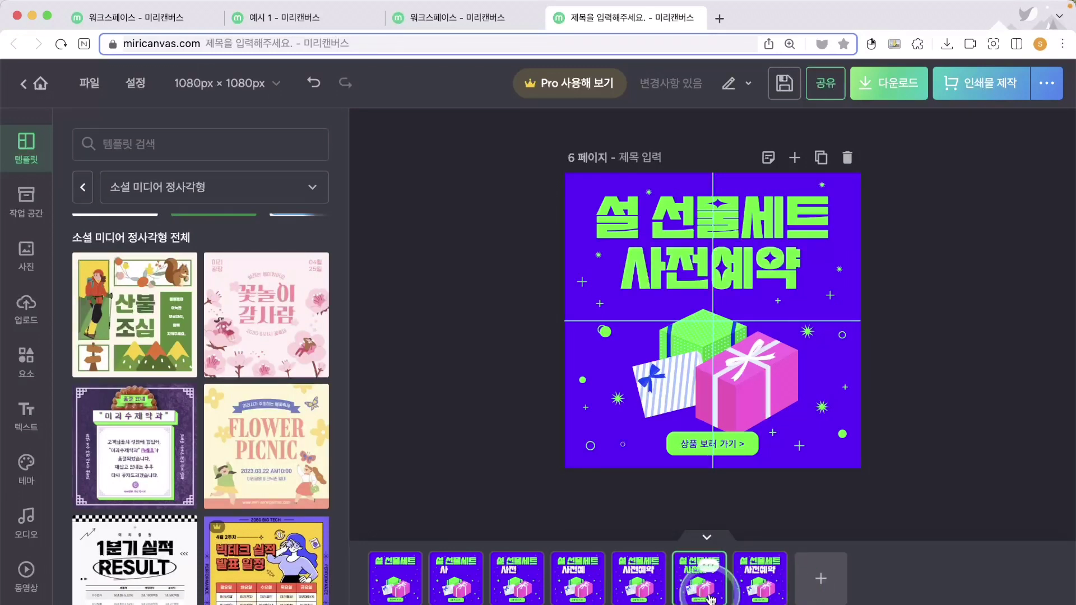
key(super+d)
click(819, 583)
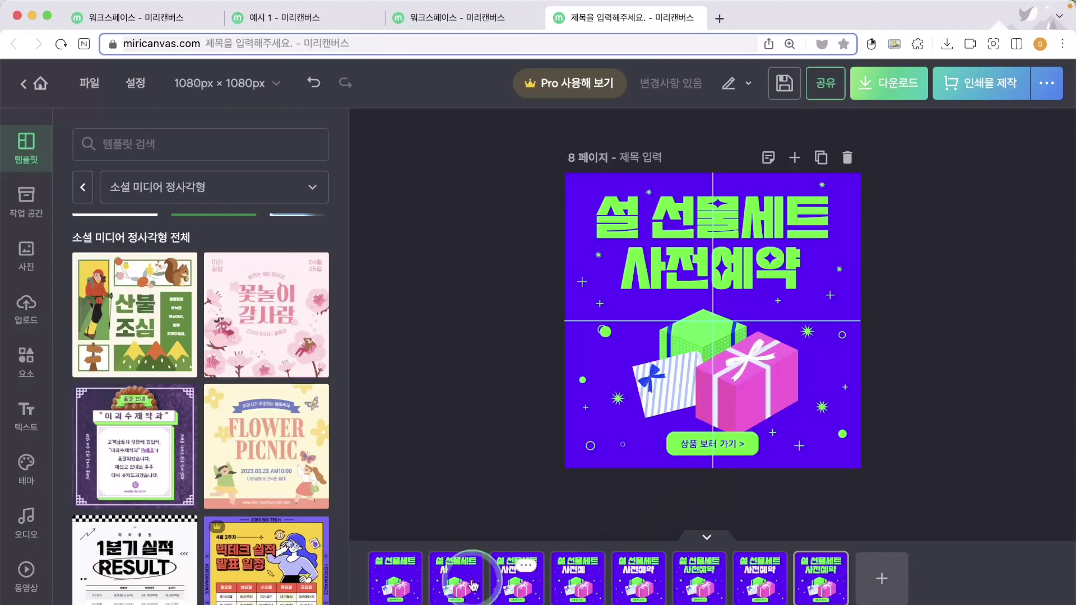
Step through all eight pages to preview the colour blinking, and look at the download options
click(405, 582)
key(Down)
key(Down)
key(Down)
key(Down)
key(Down)
key(Down)
key(Down)
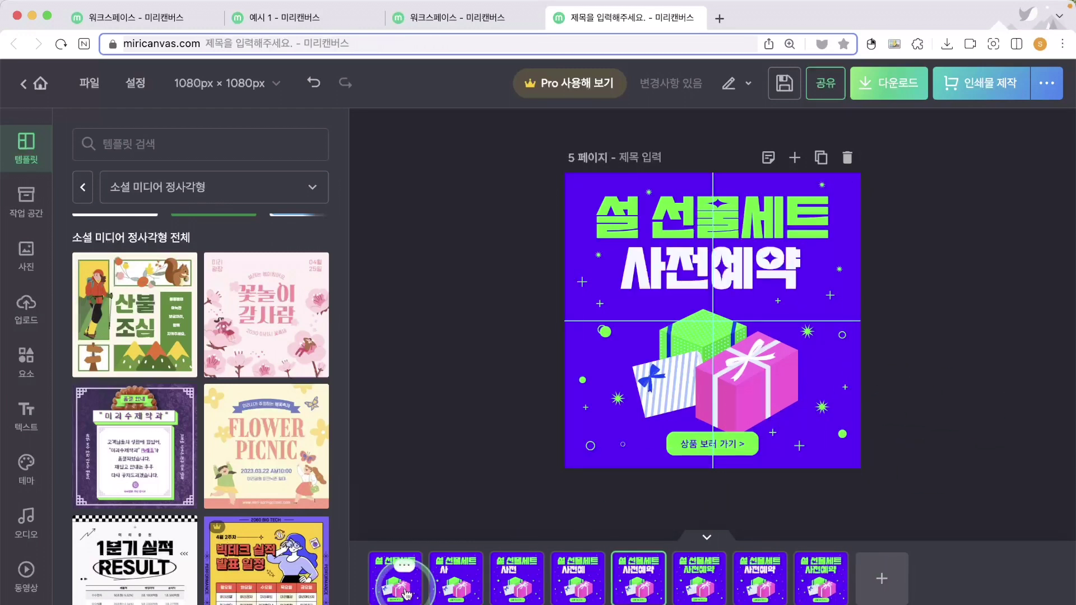
click(683, 446)
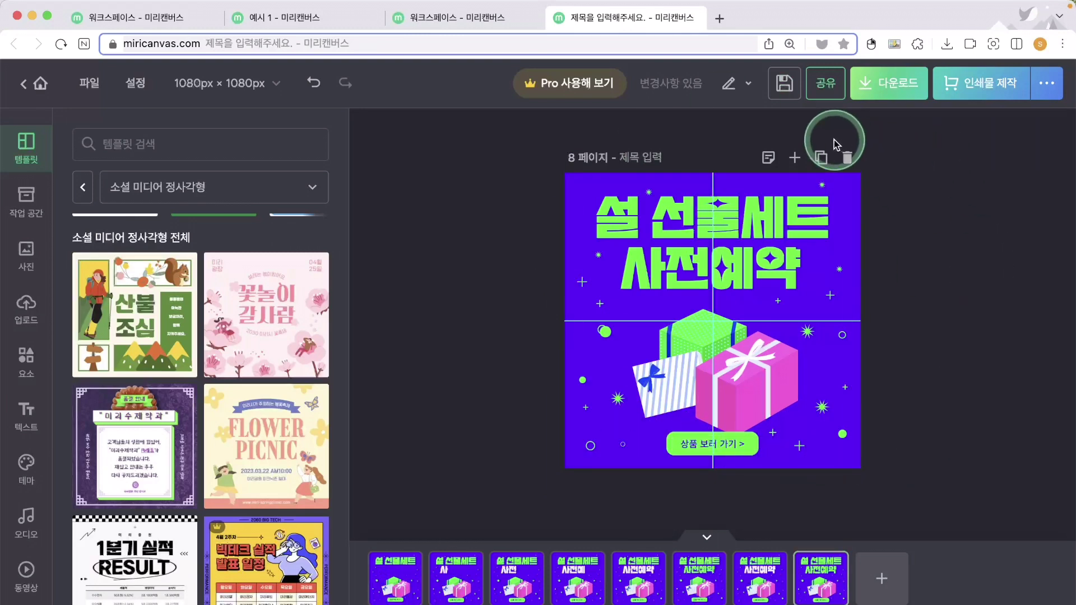
click(892, 81)
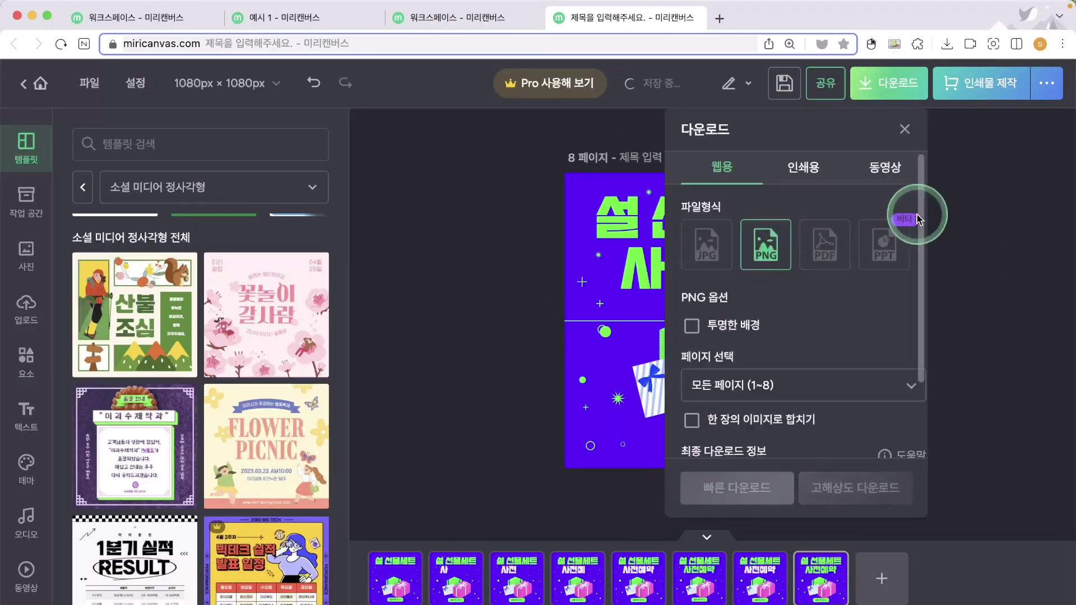
click(940, 255)
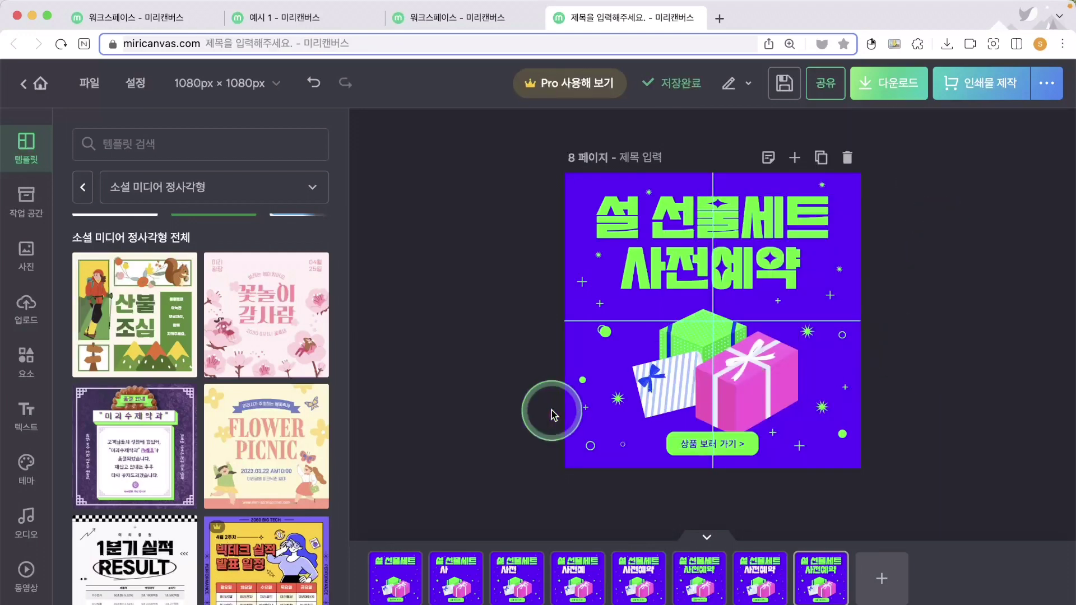
Try the 페이드, 올라오기, 밀어내기 and 스톱모션 page animations on page 1
click(399, 599)
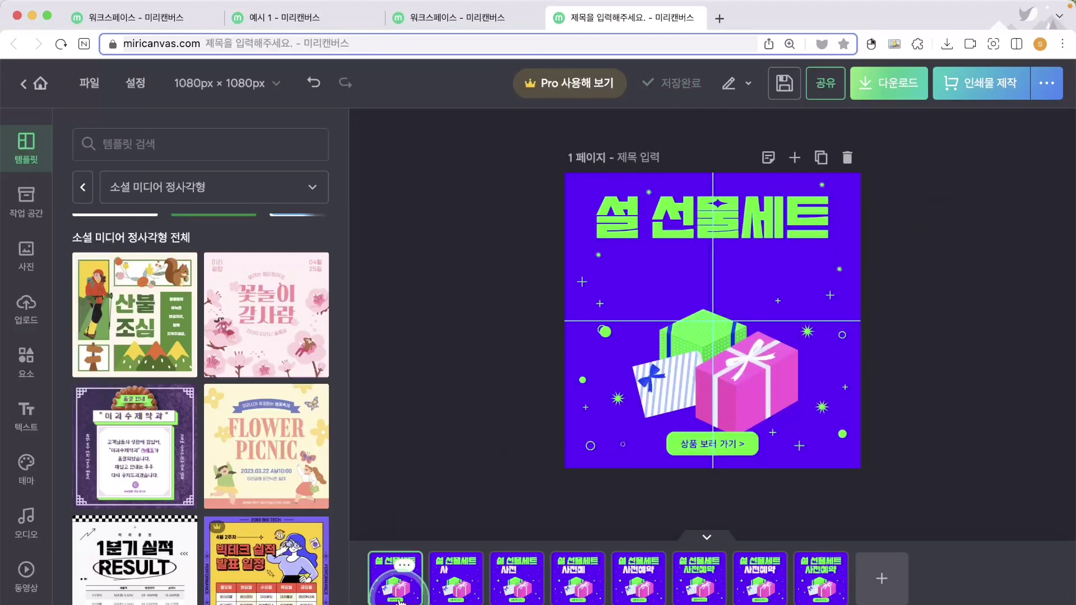
click(526, 515)
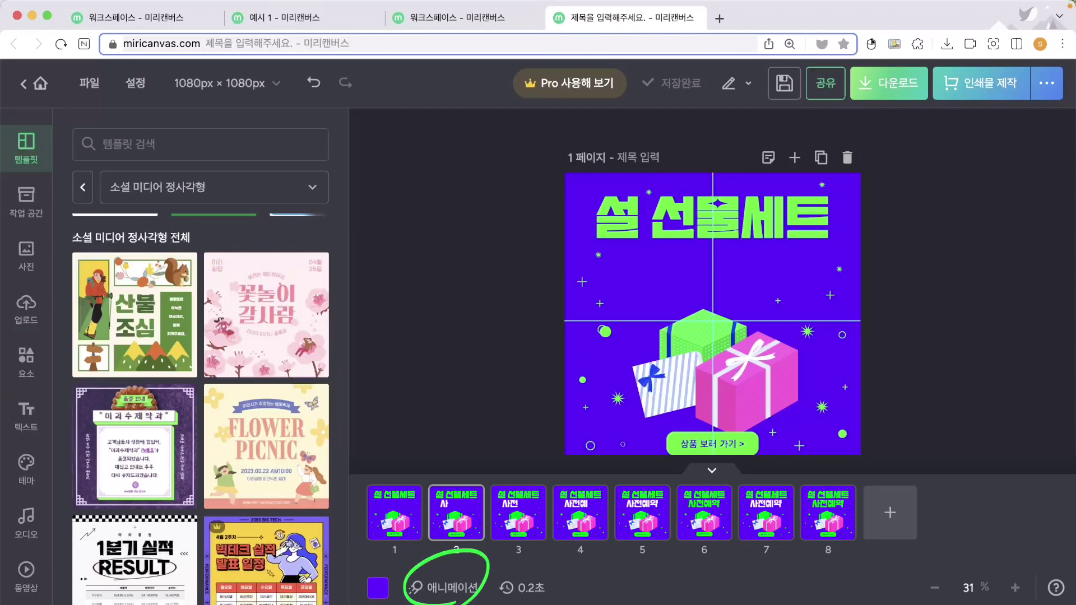
click(443, 585)
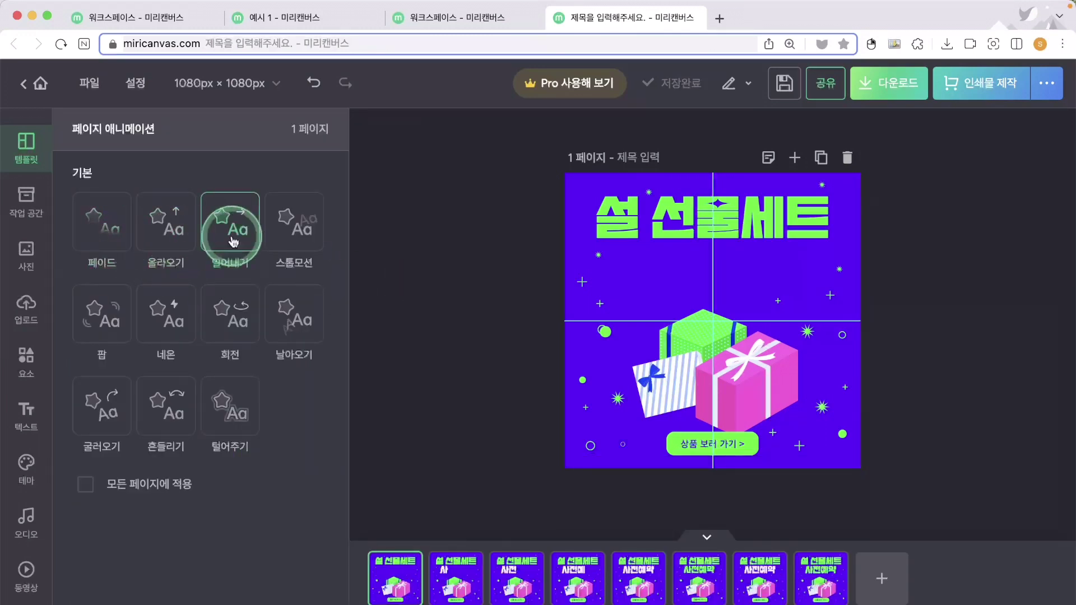
click(190, 312)
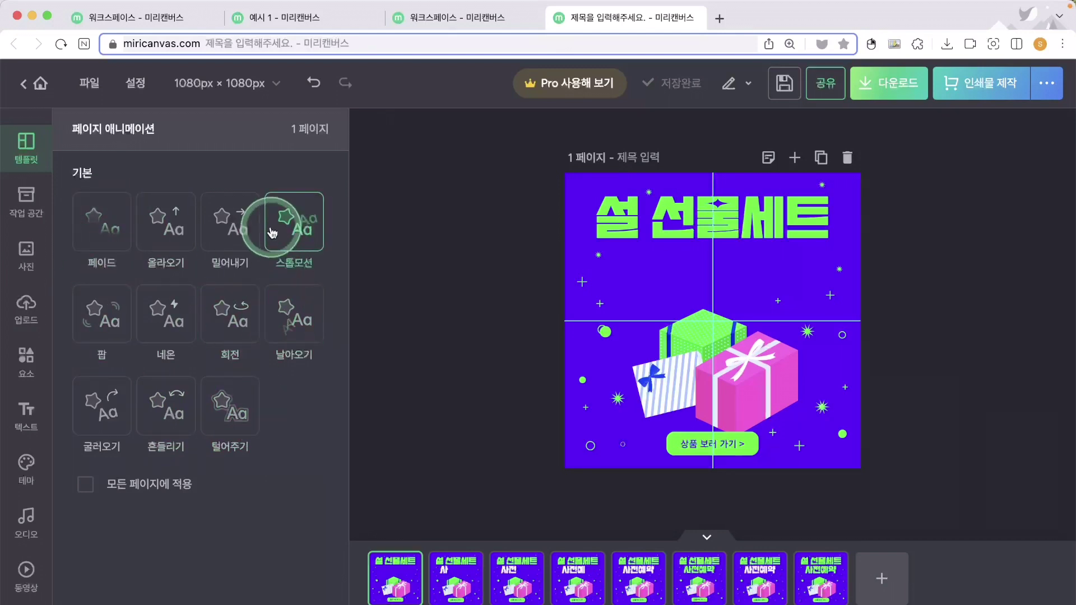
click(110, 218)
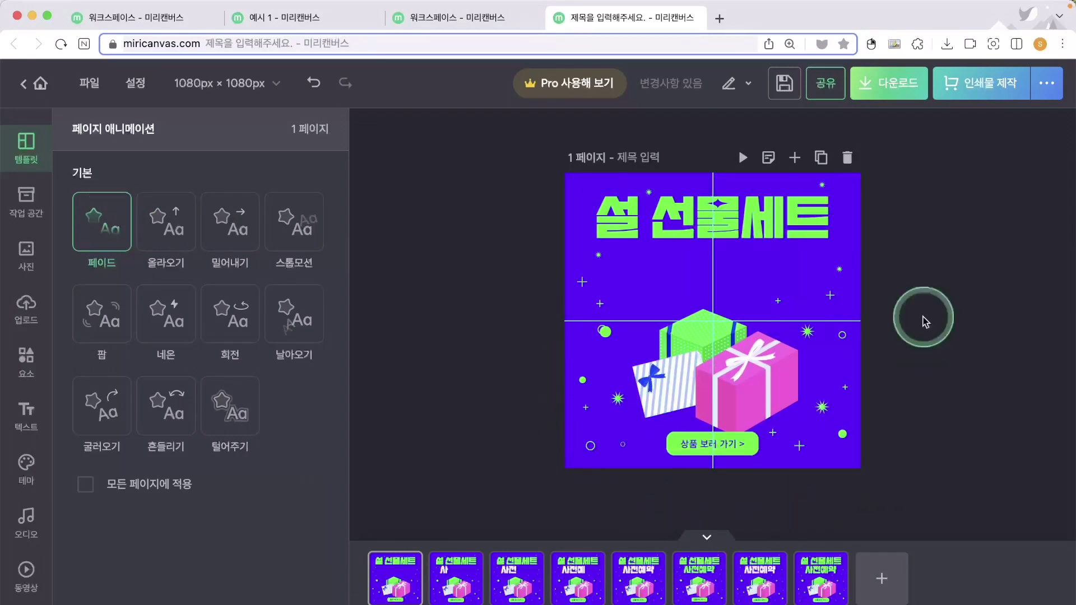
click(185, 241)
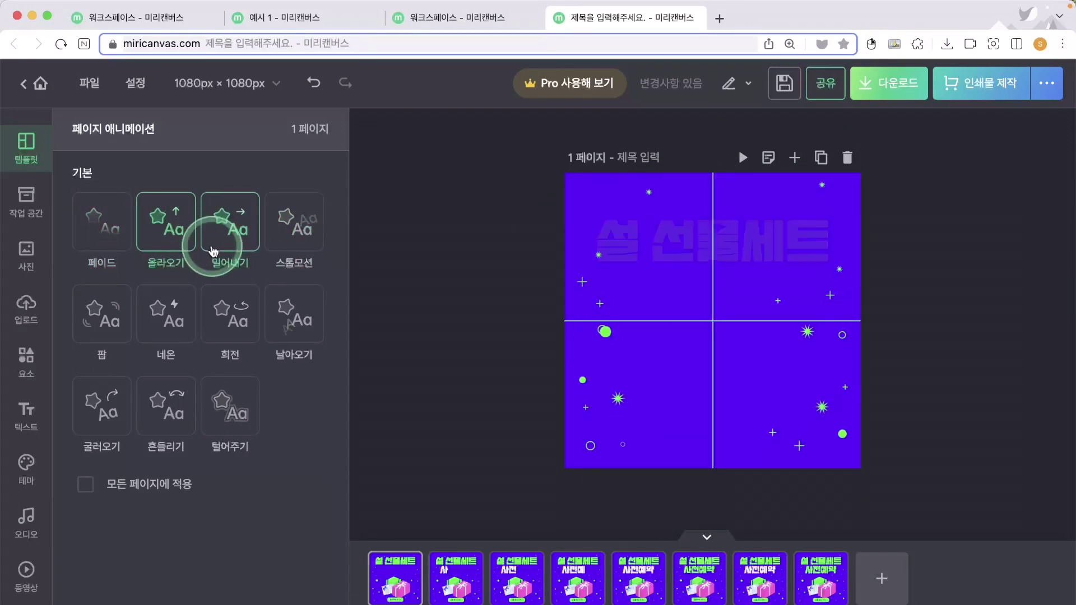
click(213, 250)
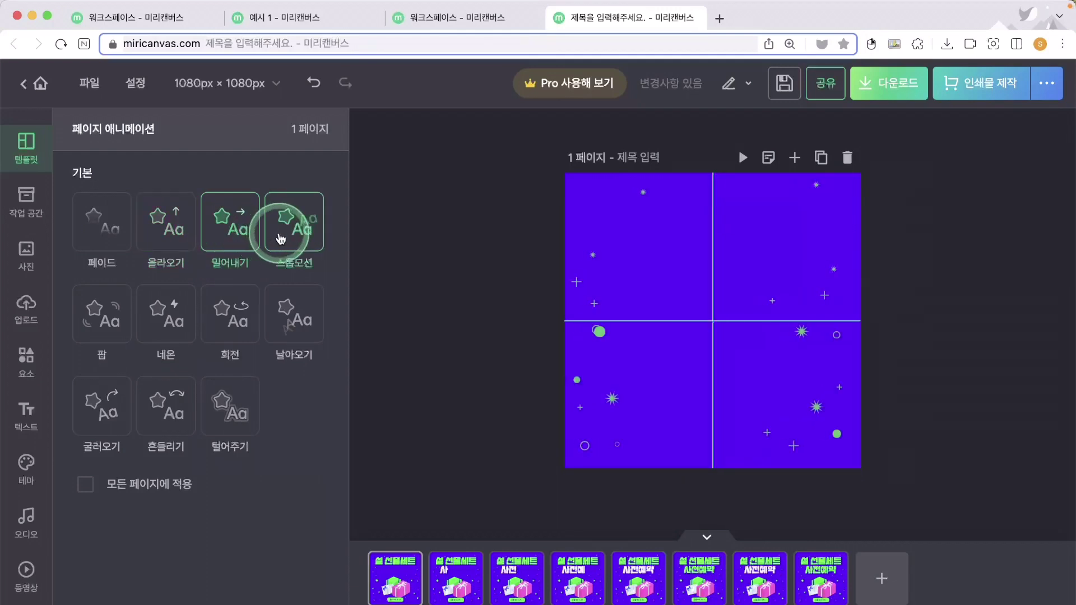
click(285, 238)
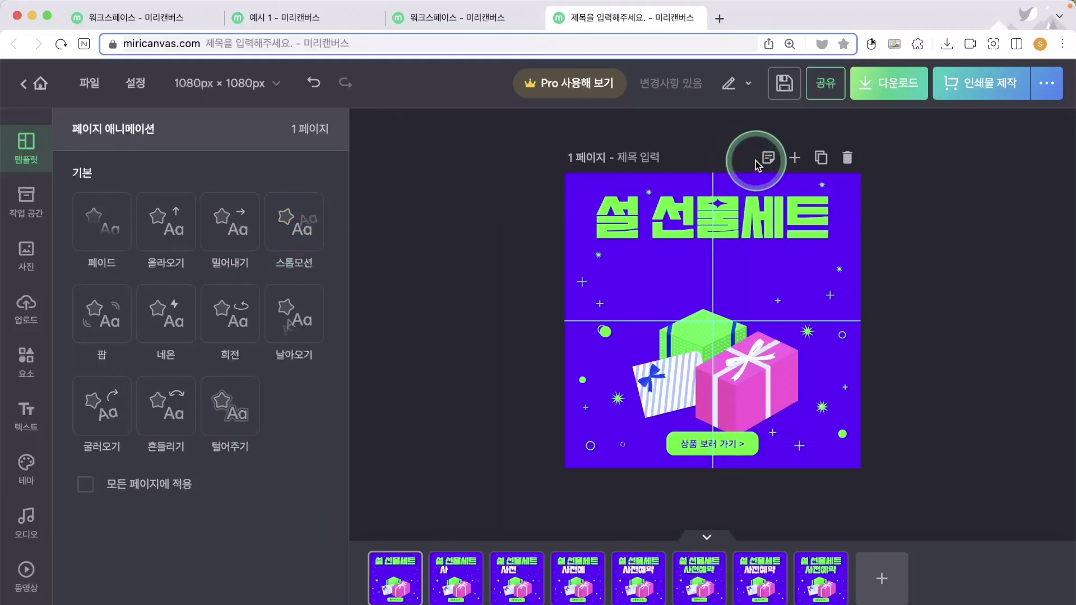
click(714, 152)
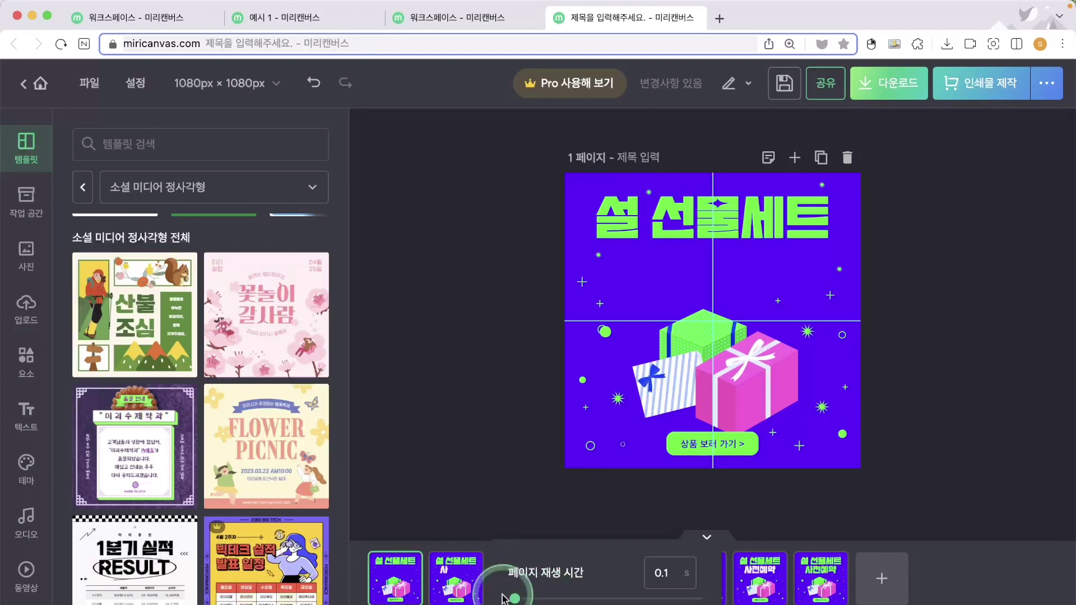
Set the playback time of pages 1 and 2 to 0.2 seconds each
click(678, 574)
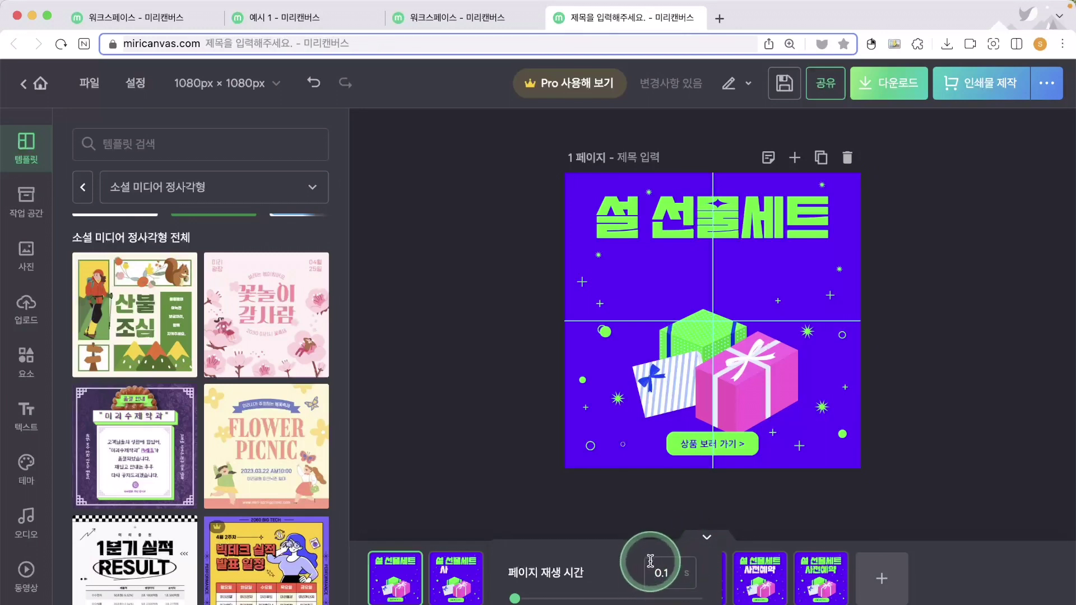
click(547, 517)
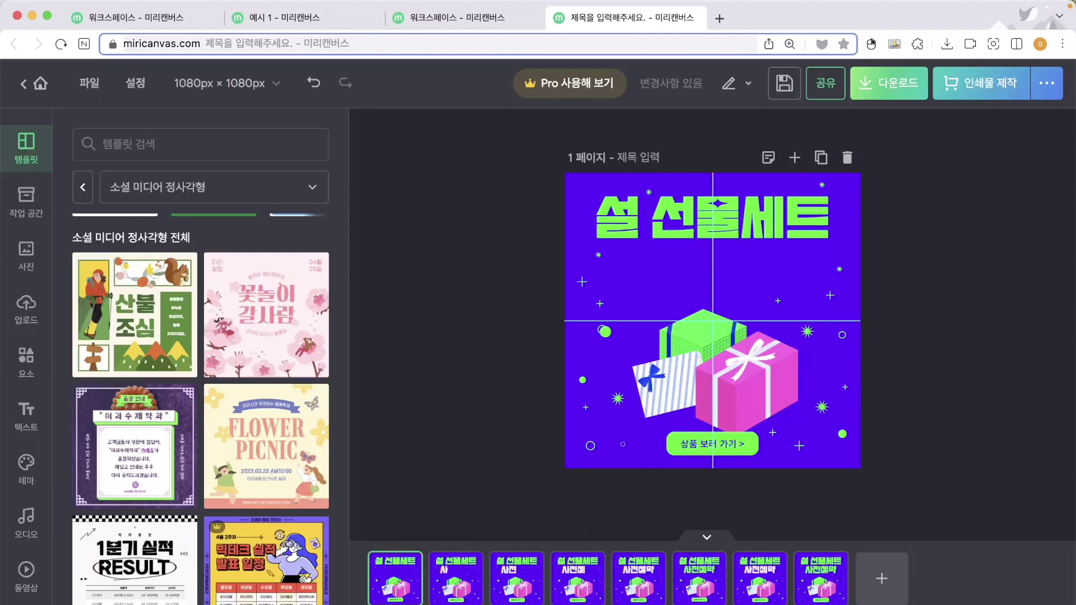
click(661, 595)
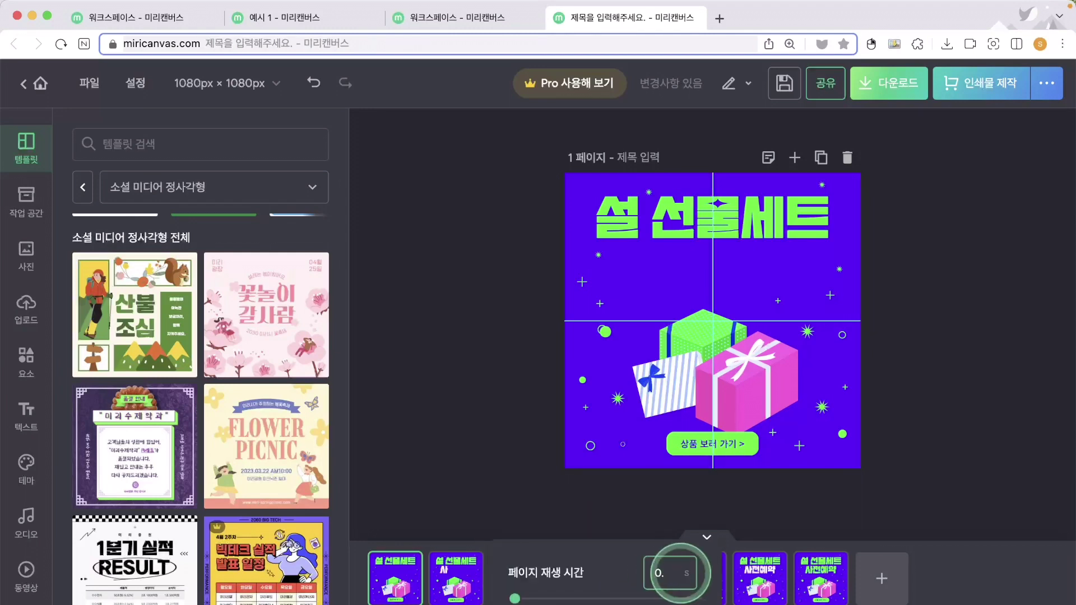
click(508, 520)
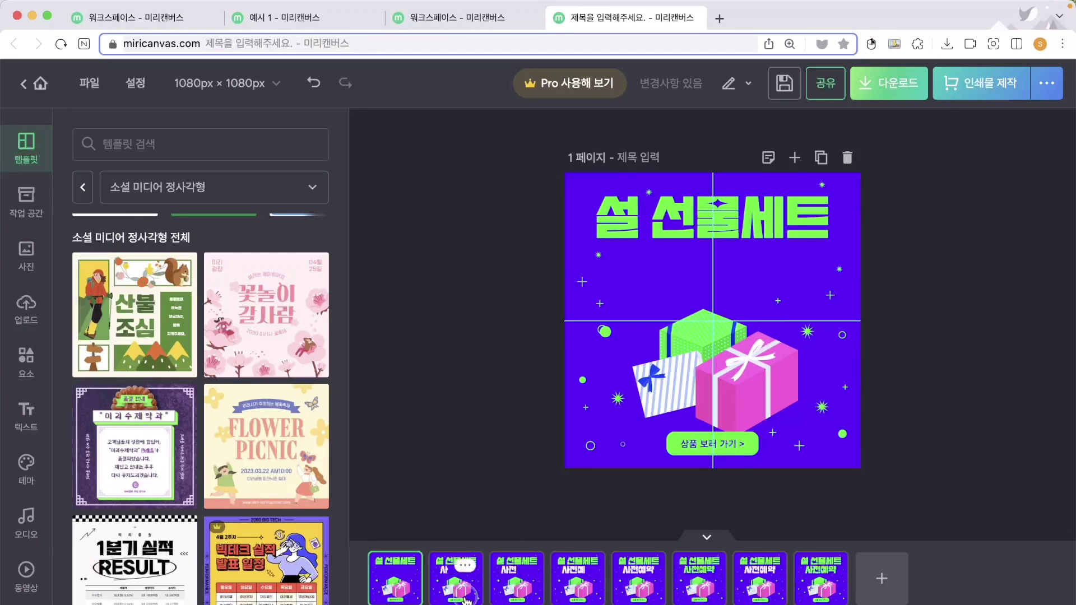
click(455, 577)
click(682, 596)
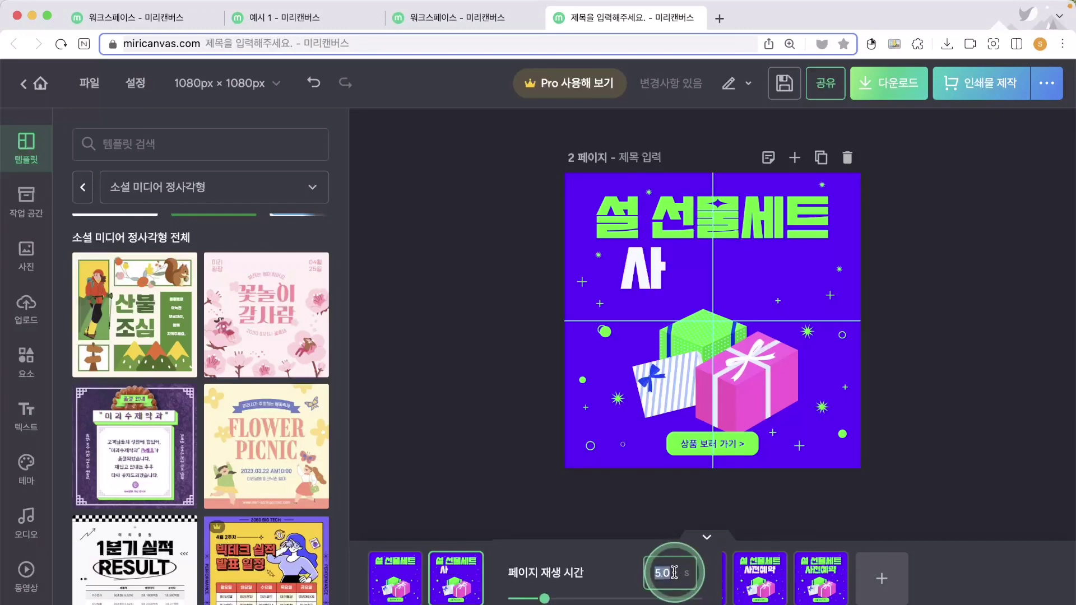
click(507, 484)
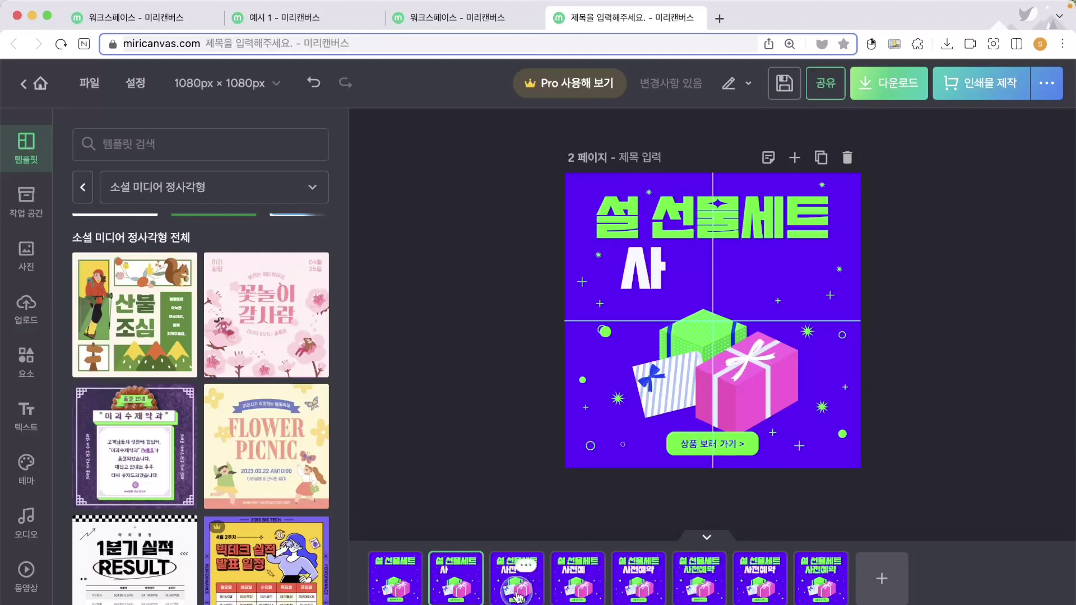
Set the playback time of pages 3 and 4 to 0.2 seconds each
click(516, 579)
click(665, 600)
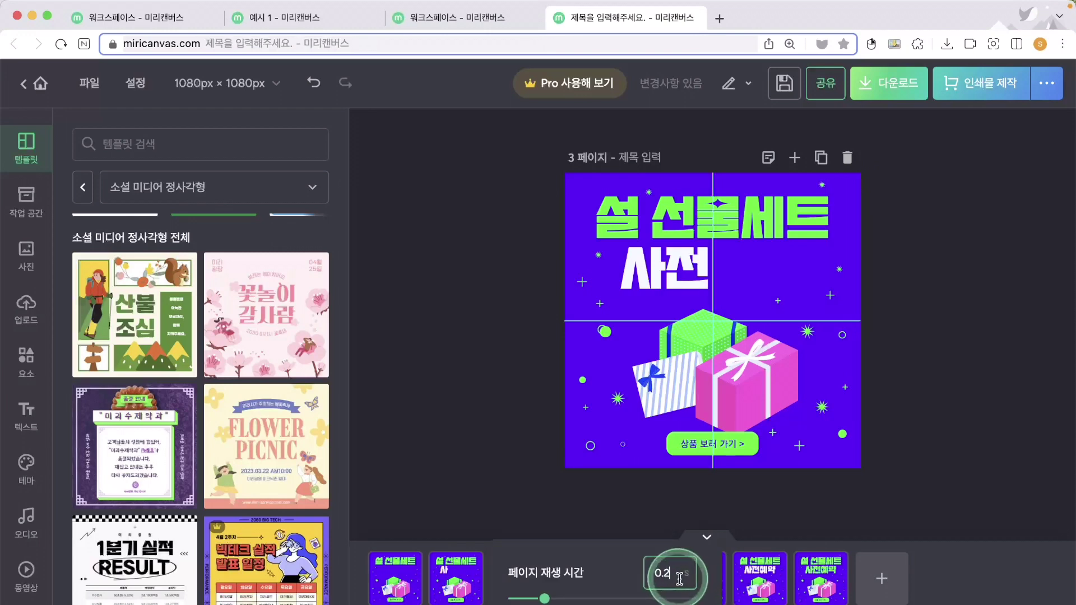
click(577, 506)
click(589, 599)
click(672, 596)
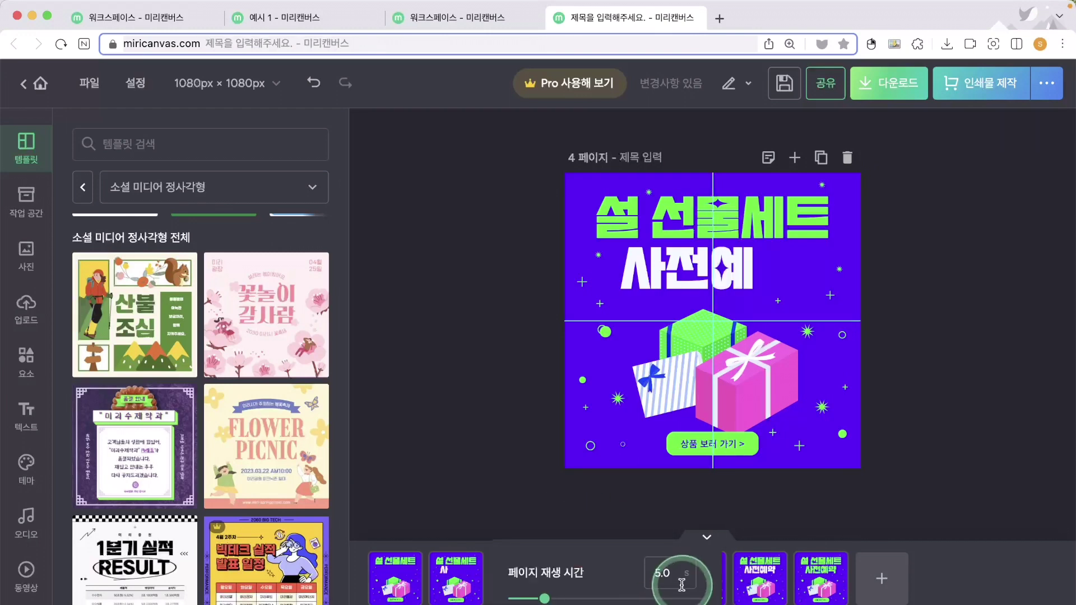
click(614, 528)
Set the playback time of pages 5 and 6 to 0.2 seconds each
click(644, 594)
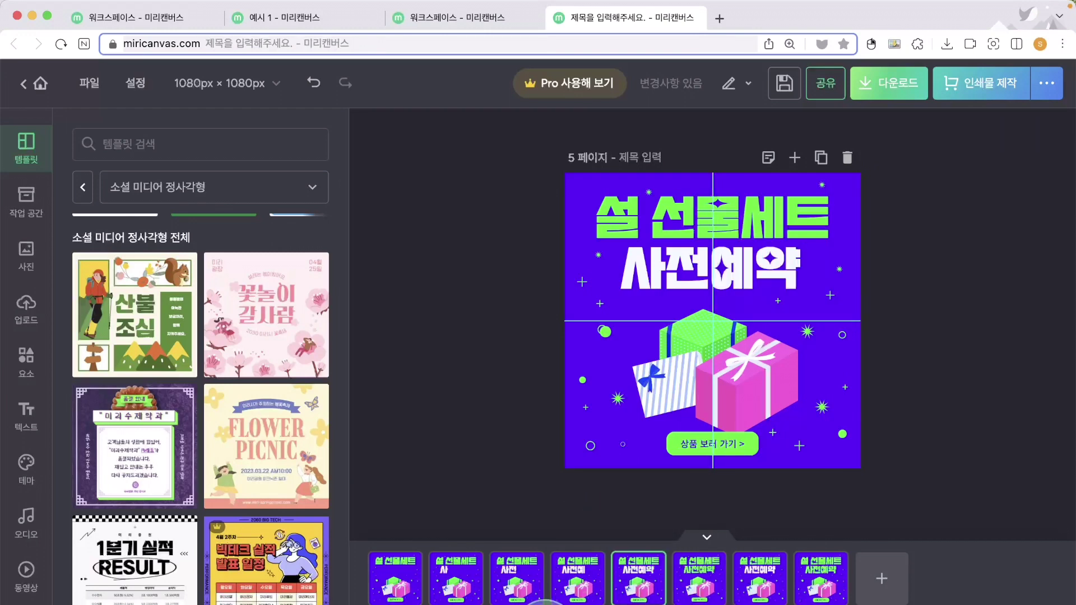
click(672, 596)
click(673, 537)
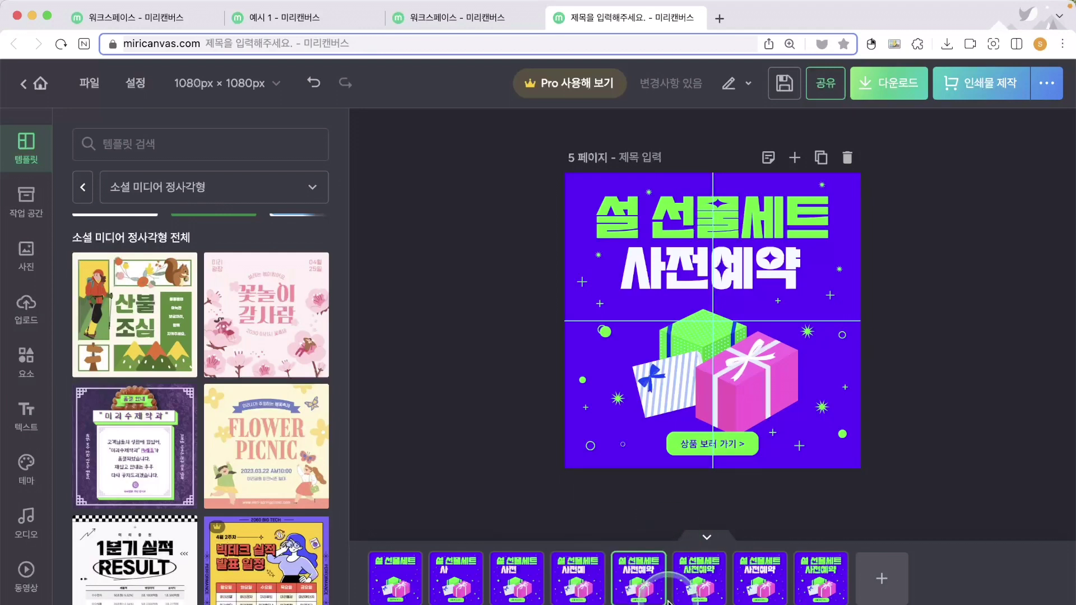
click(695, 599)
click(673, 574)
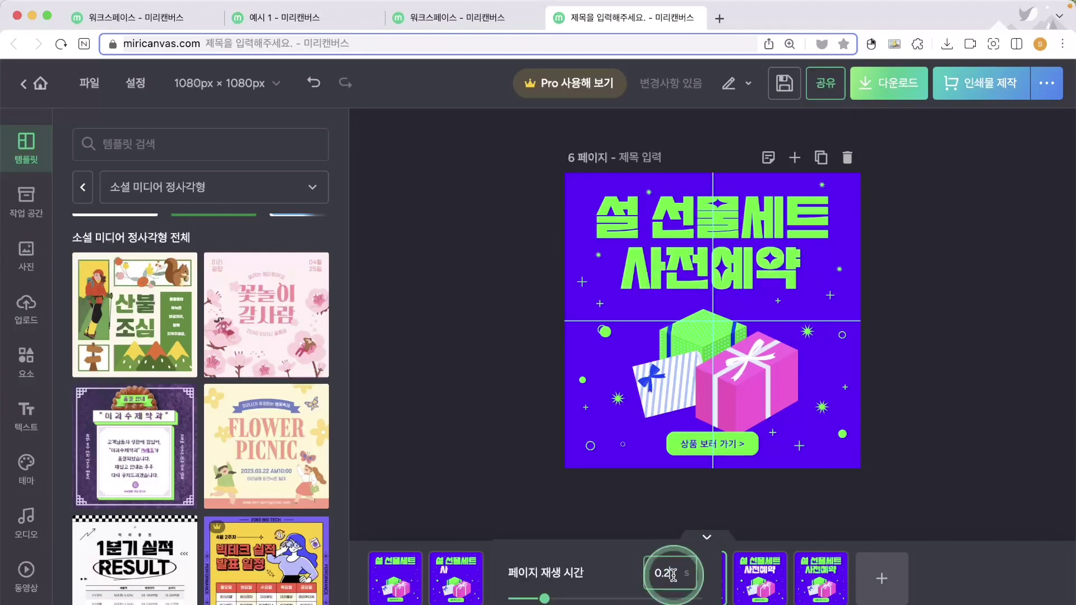
text(0.2)
click(751, 533)
Set the playback time of page 7, the second white 사전예약 frame, to 0.2 seconds
click(754, 583)
click(677, 562)
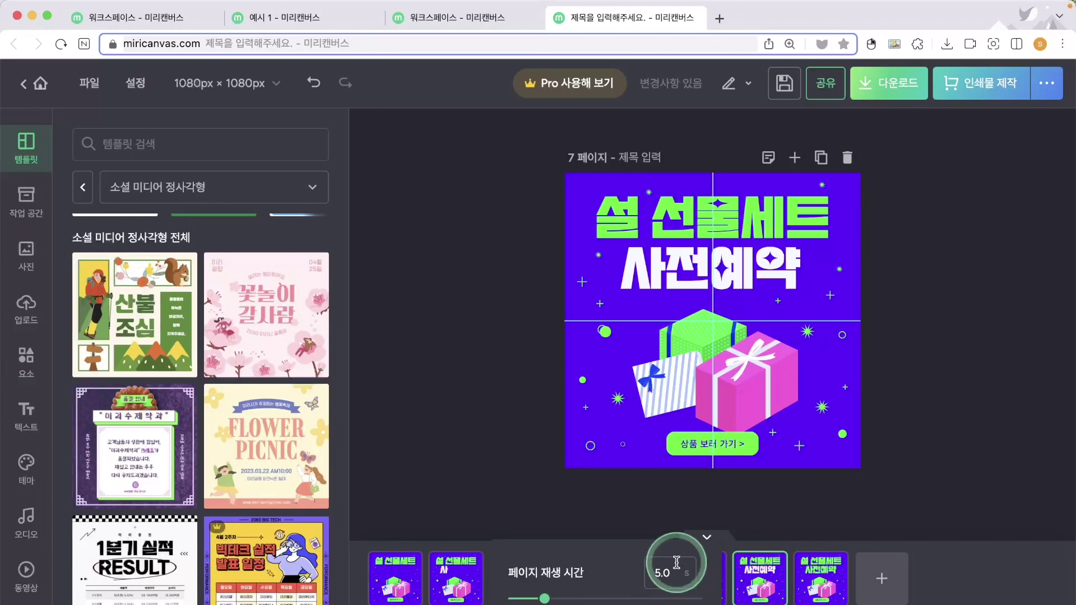
text(0.2)
click(764, 530)
Set the playback time of the last page, page 8, to 3 seconds
click(806, 598)
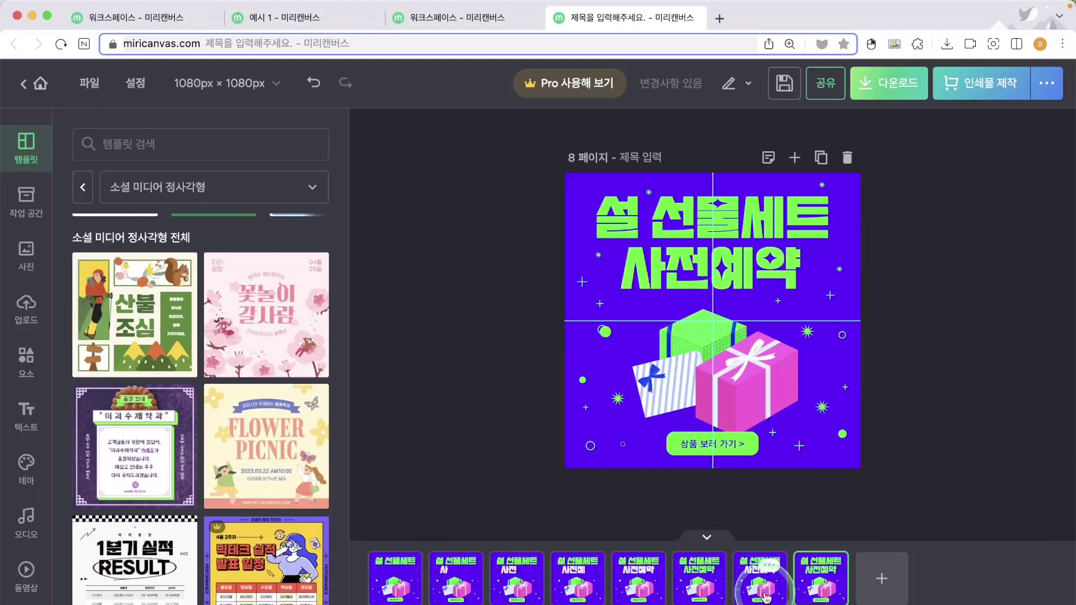
click(691, 560)
click(650, 571)
text(3)
click(754, 530)
click(834, 519)
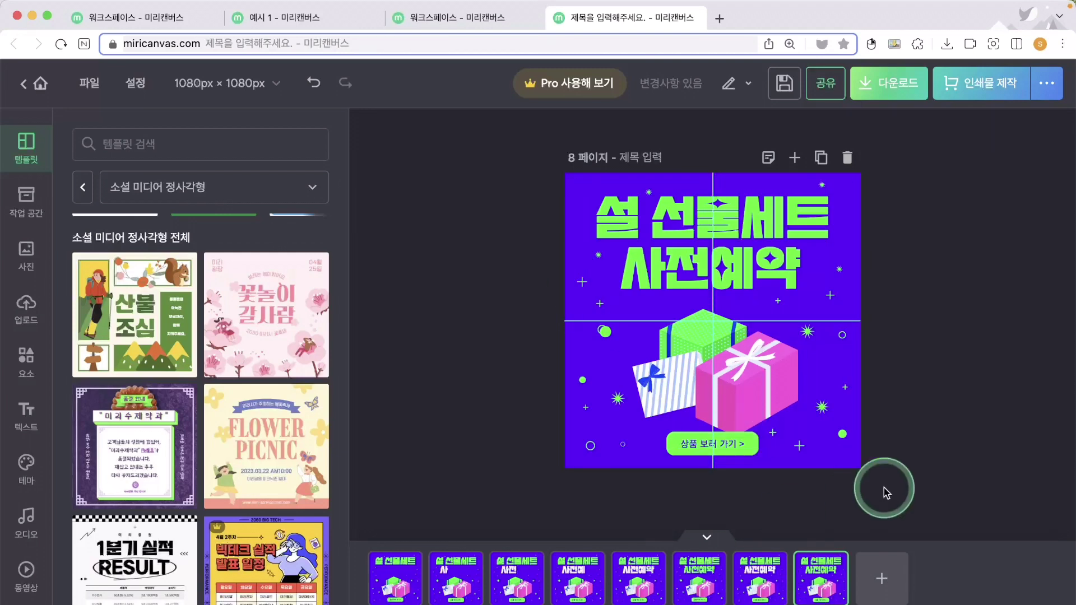
Download all eight pages as a GIF, view the exported file, and return to the design
click(904, 85)
click(877, 171)
click(766, 245)
click(794, 488)
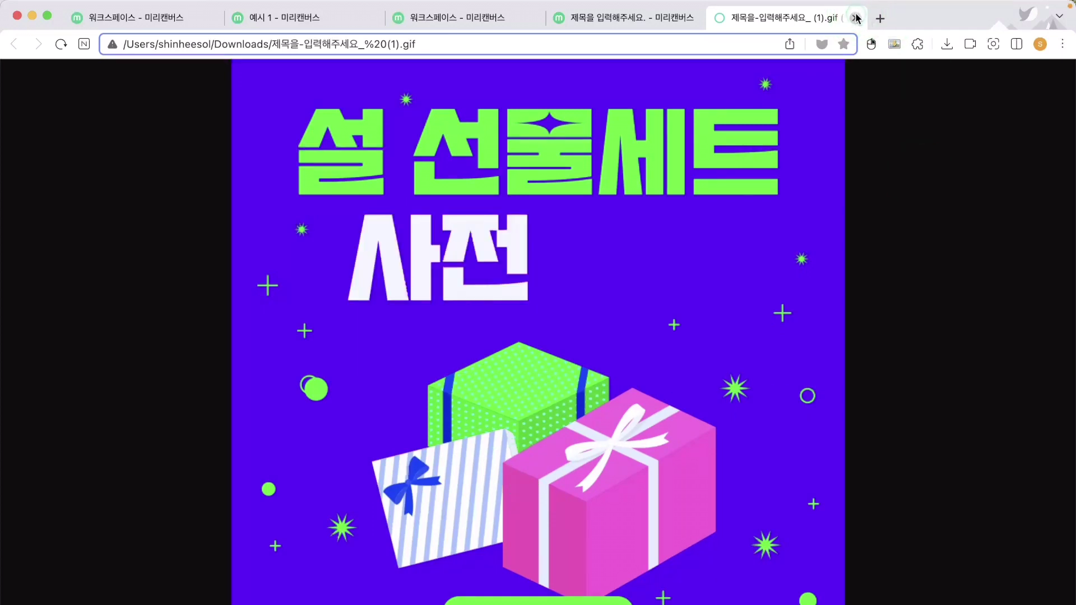
click(858, 18)
click(852, 192)
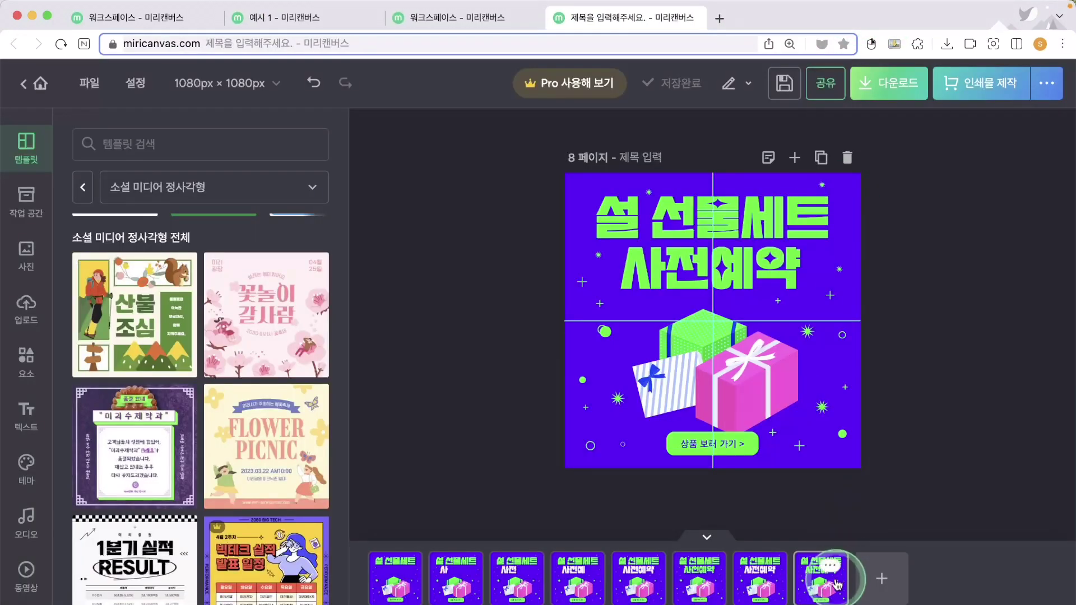
Look through the illustration properties of page 8's pink gift box for its animation option
click(759, 378)
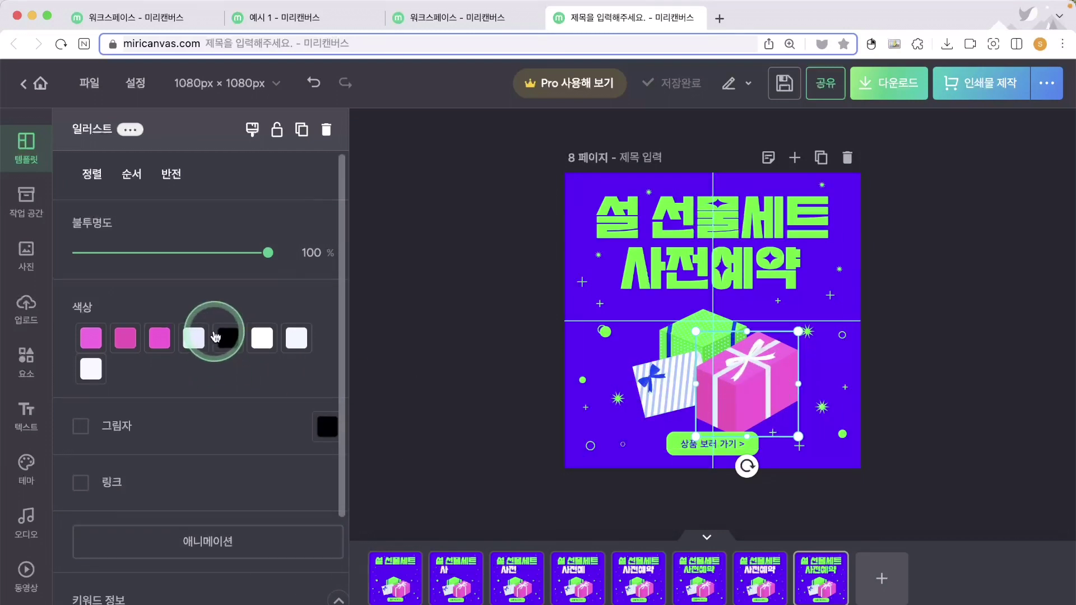
scroll(213, 344, down, 4)
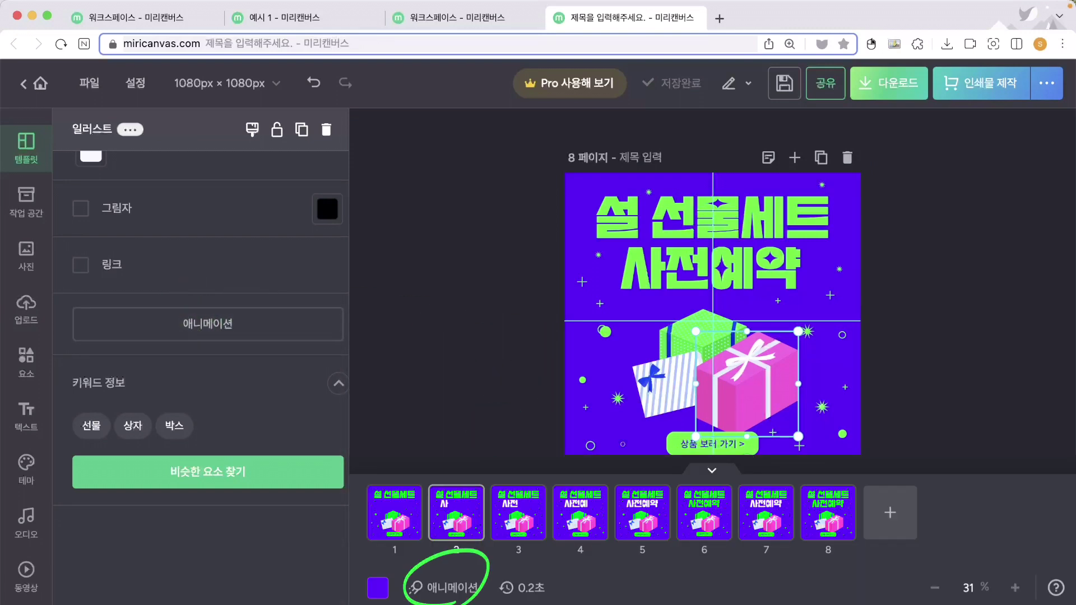
click(500, 419)
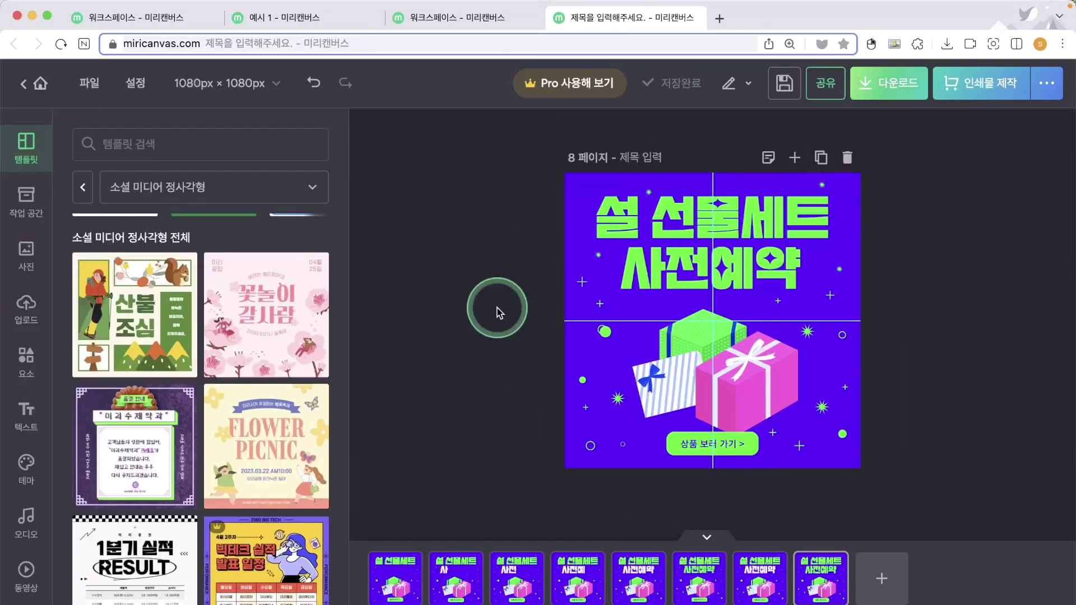
Preview 털어주기 on page 8's pink gift box and apply the 흔들리기 element animation to it
click(821, 603)
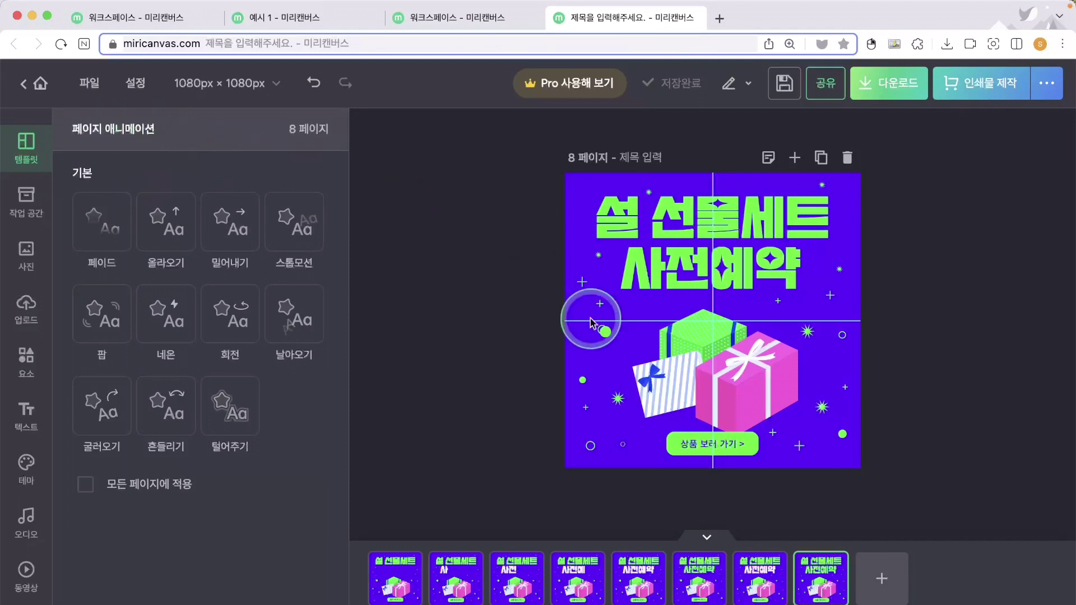
click(742, 384)
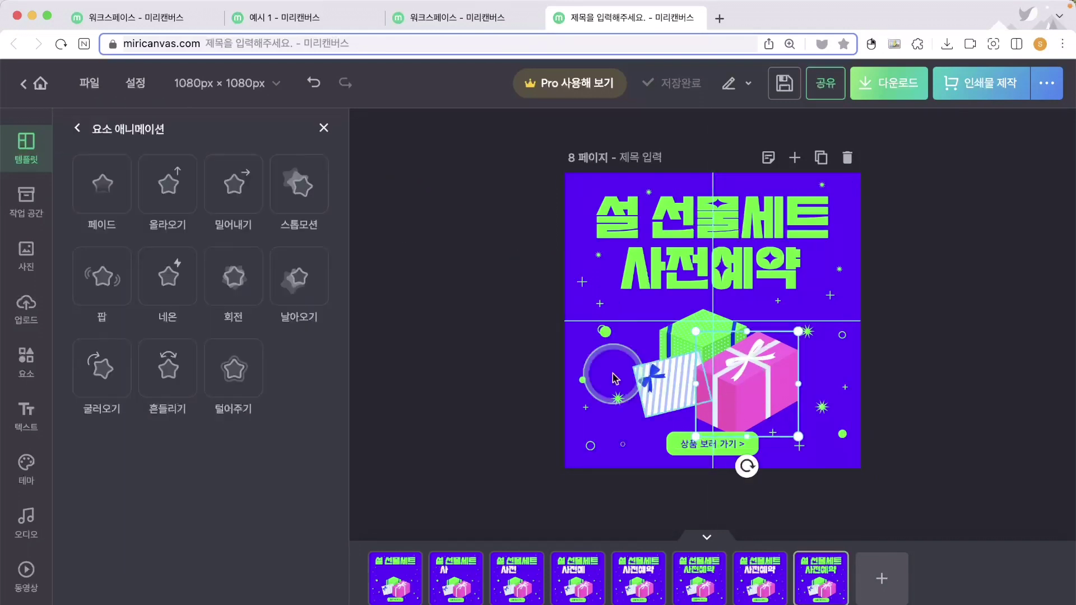
click(232, 370)
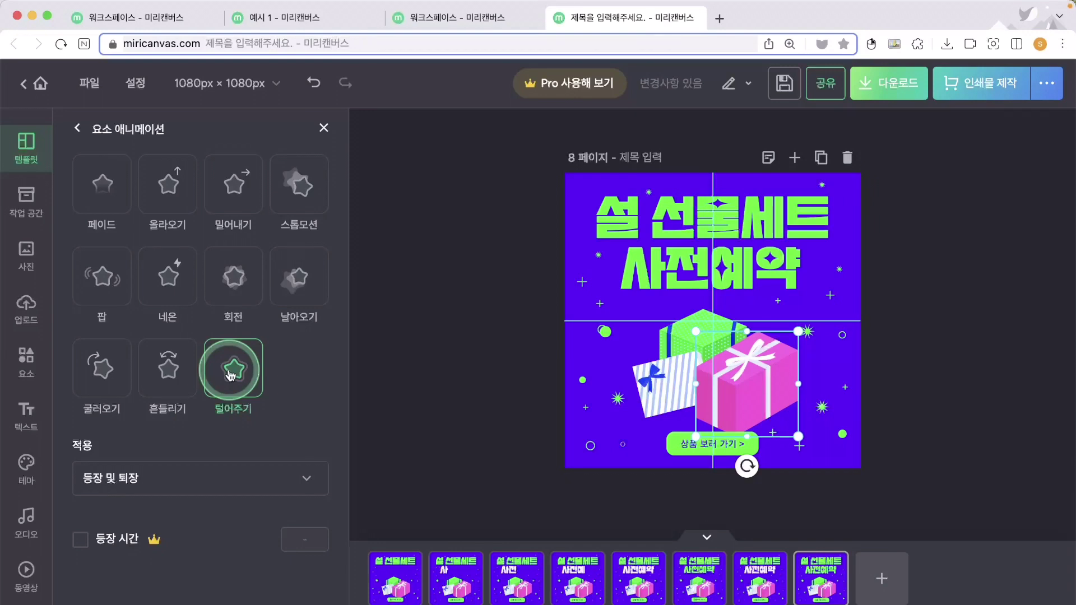
click(169, 377)
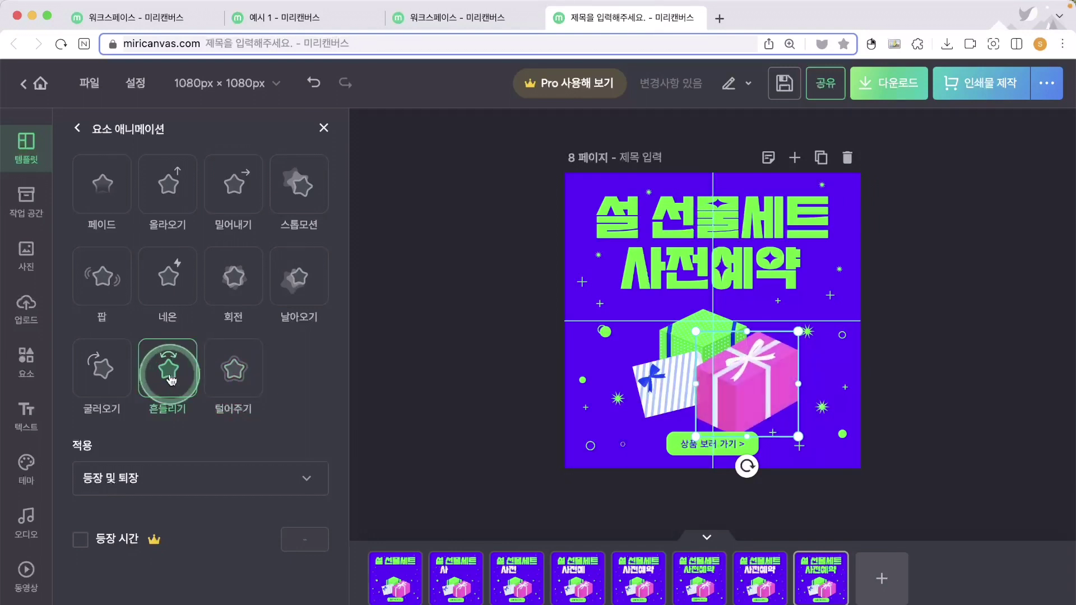
Apply the 굴러오기 element animation to the striped gift box on page 8
click(676, 381)
click(112, 364)
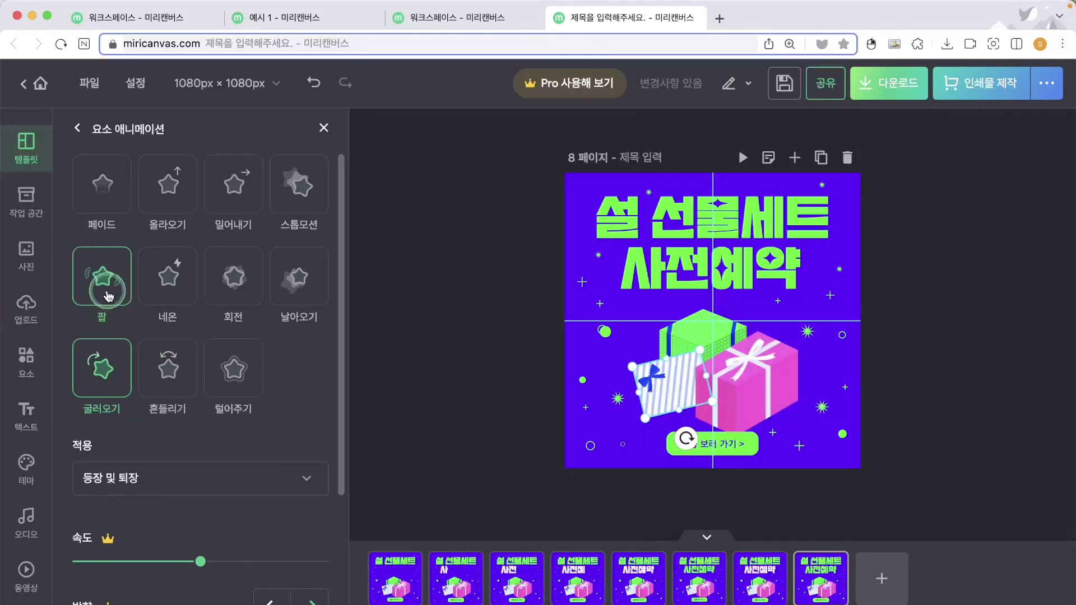
click(141, 294)
click(516, 408)
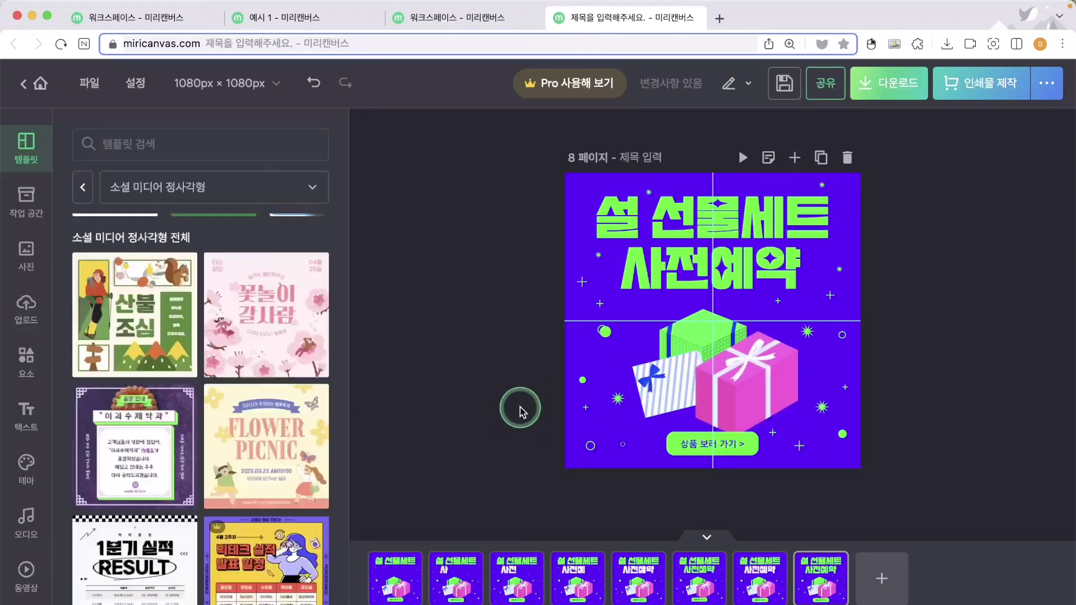
Download the design with animated gift boxes as a GIF of all pages, check the exported file, and return to the editor
click(891, 83)
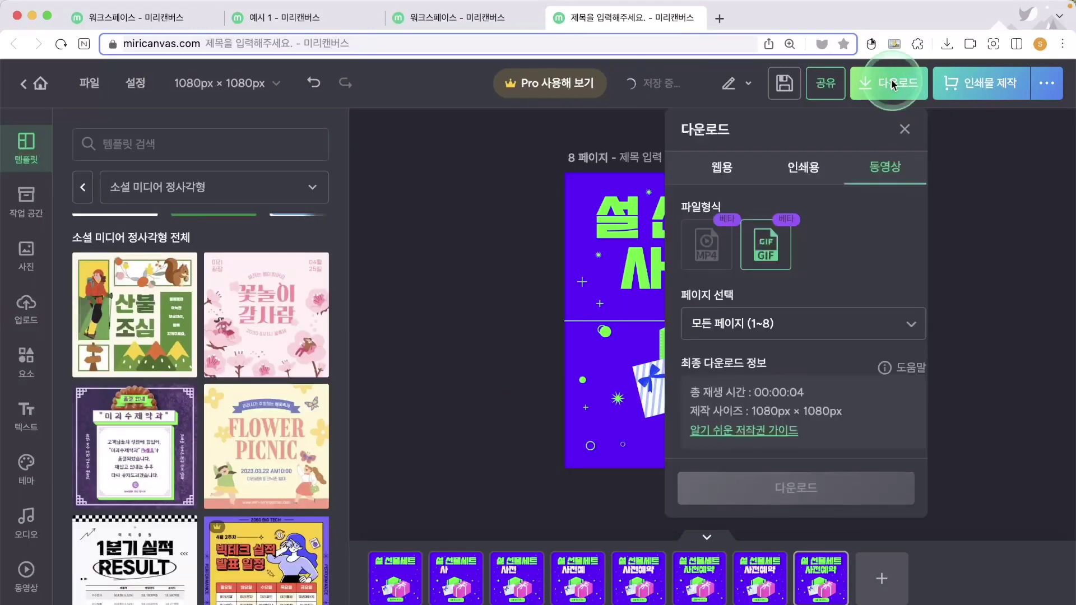
scroll(825, 339, down, 3)
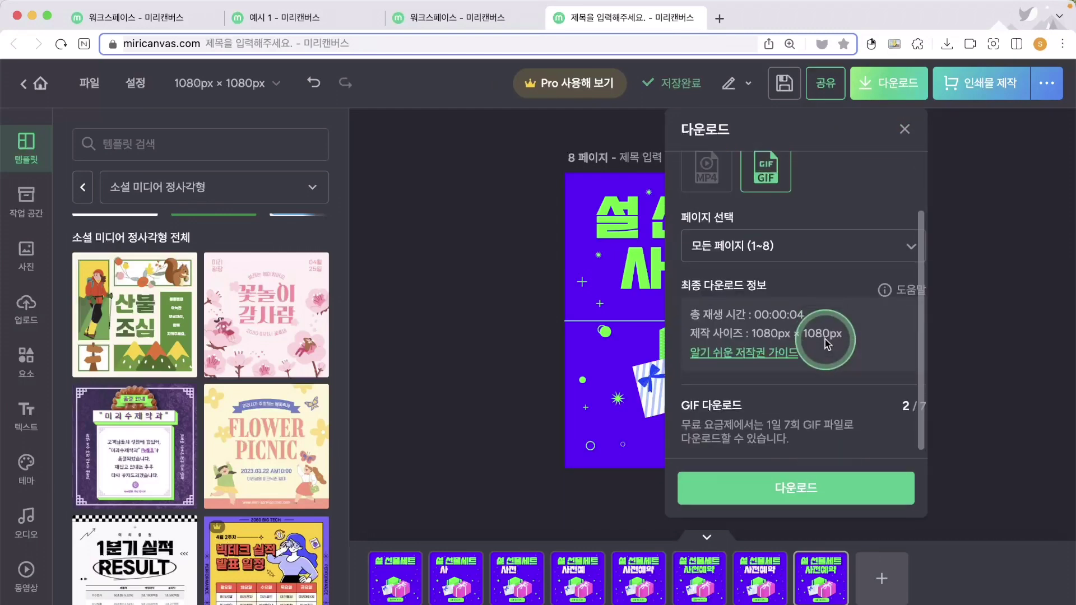
click(801, 495)
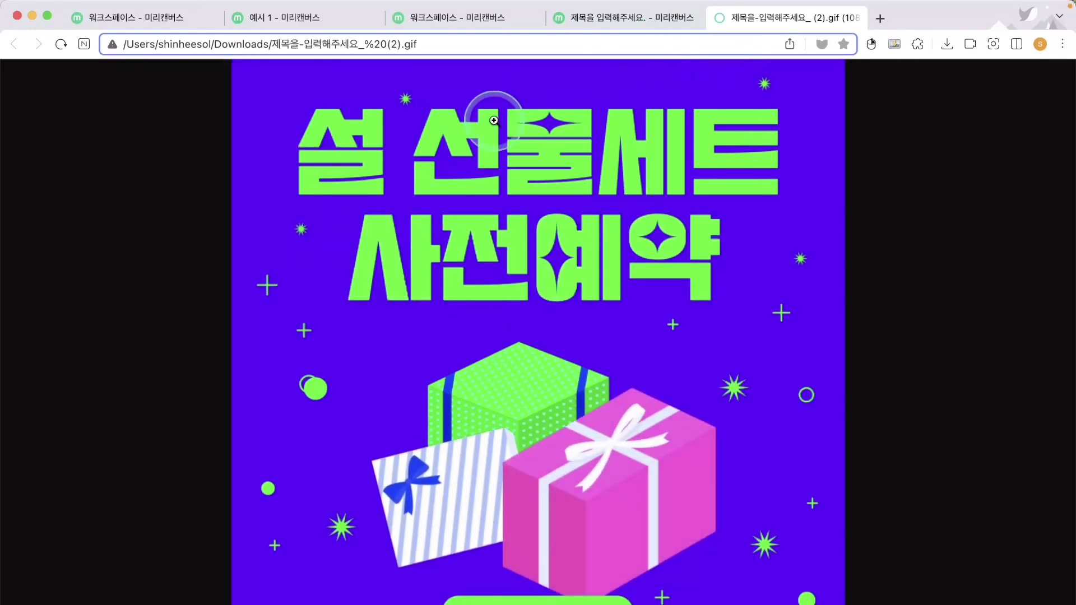
click(859, 17)
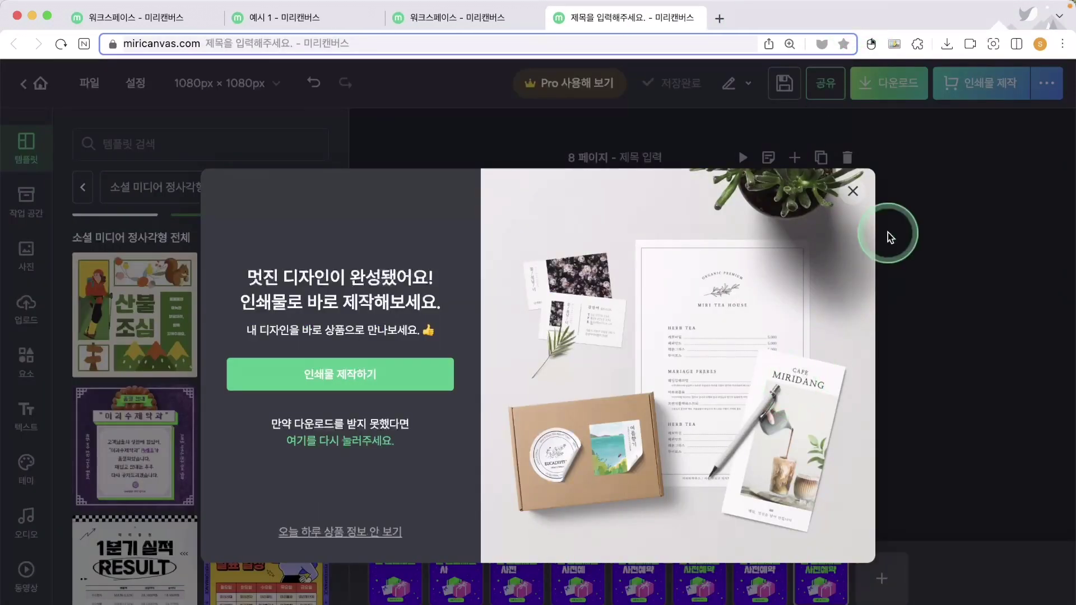
click(852, 191)
Step forward and backward through all eight pages to review the frame sequence, ending on page 8
click(389, 599)
key(Right)
key(Right)
key(Right)
key(Right)
key(Right)
key(Right)
key(Right)
key(Left)
key(Left)
key(Left)
key(Left)
key(Left)
key(Left)
key(Left)
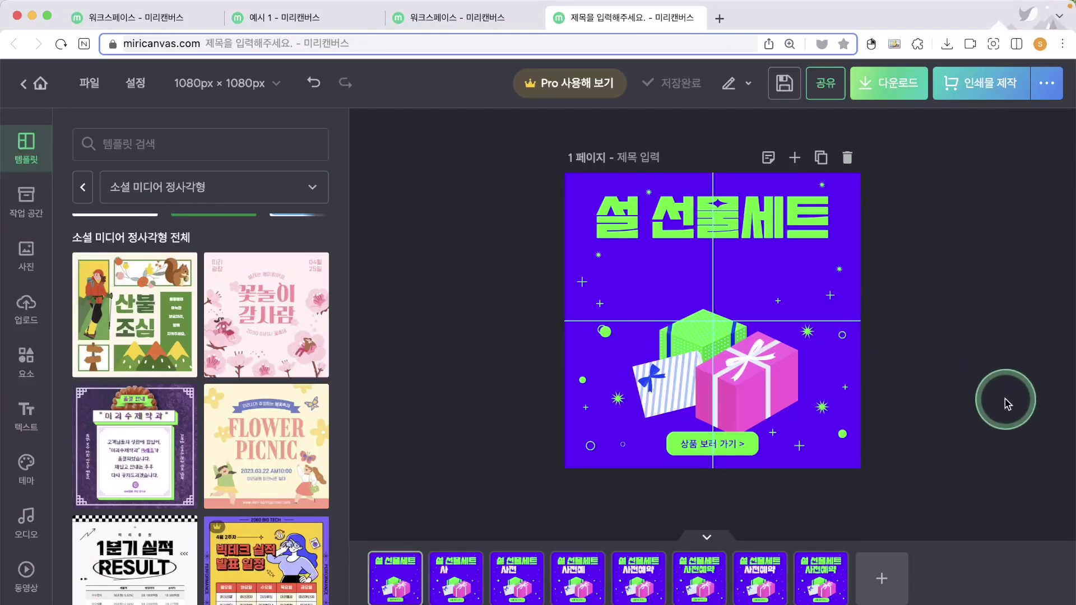
click(818, 580)
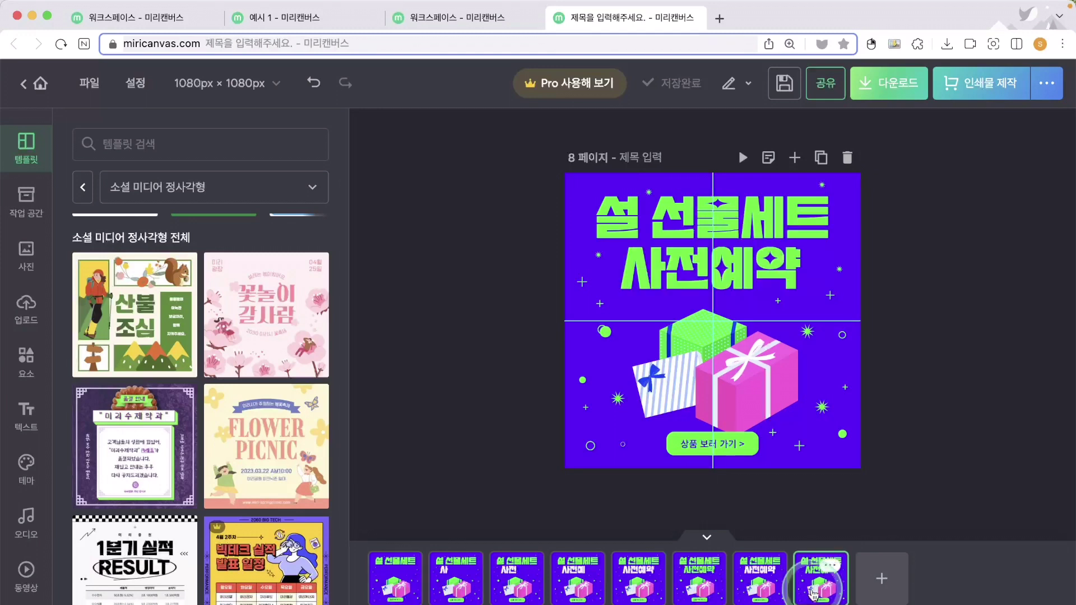